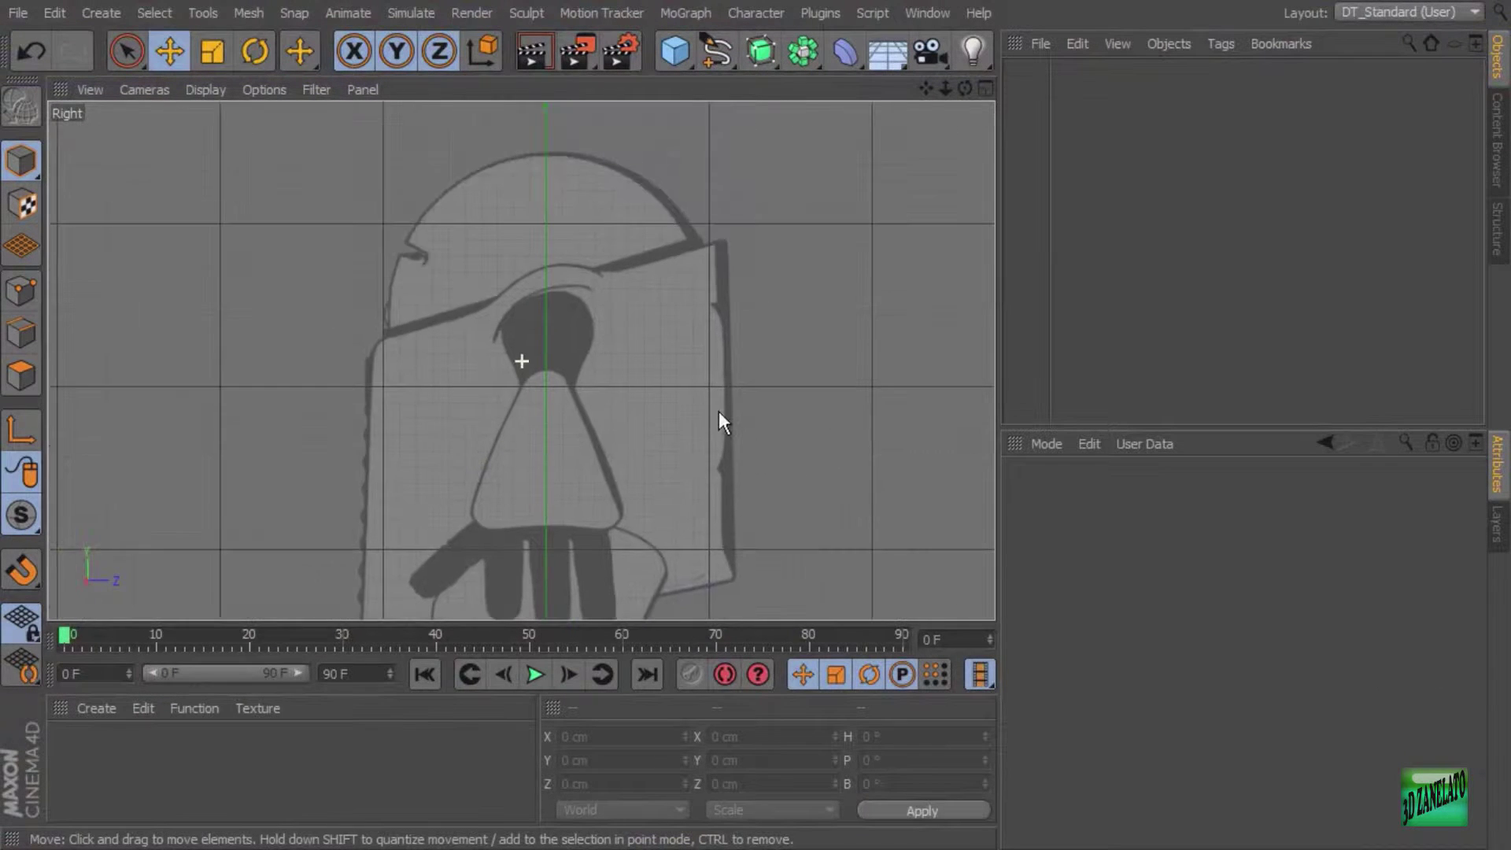
scroll(818, 423, down, 3)
Examine the robot's torso and head in the side and front reference drawings
alt+middle_drag(763, 436, 632, 343)
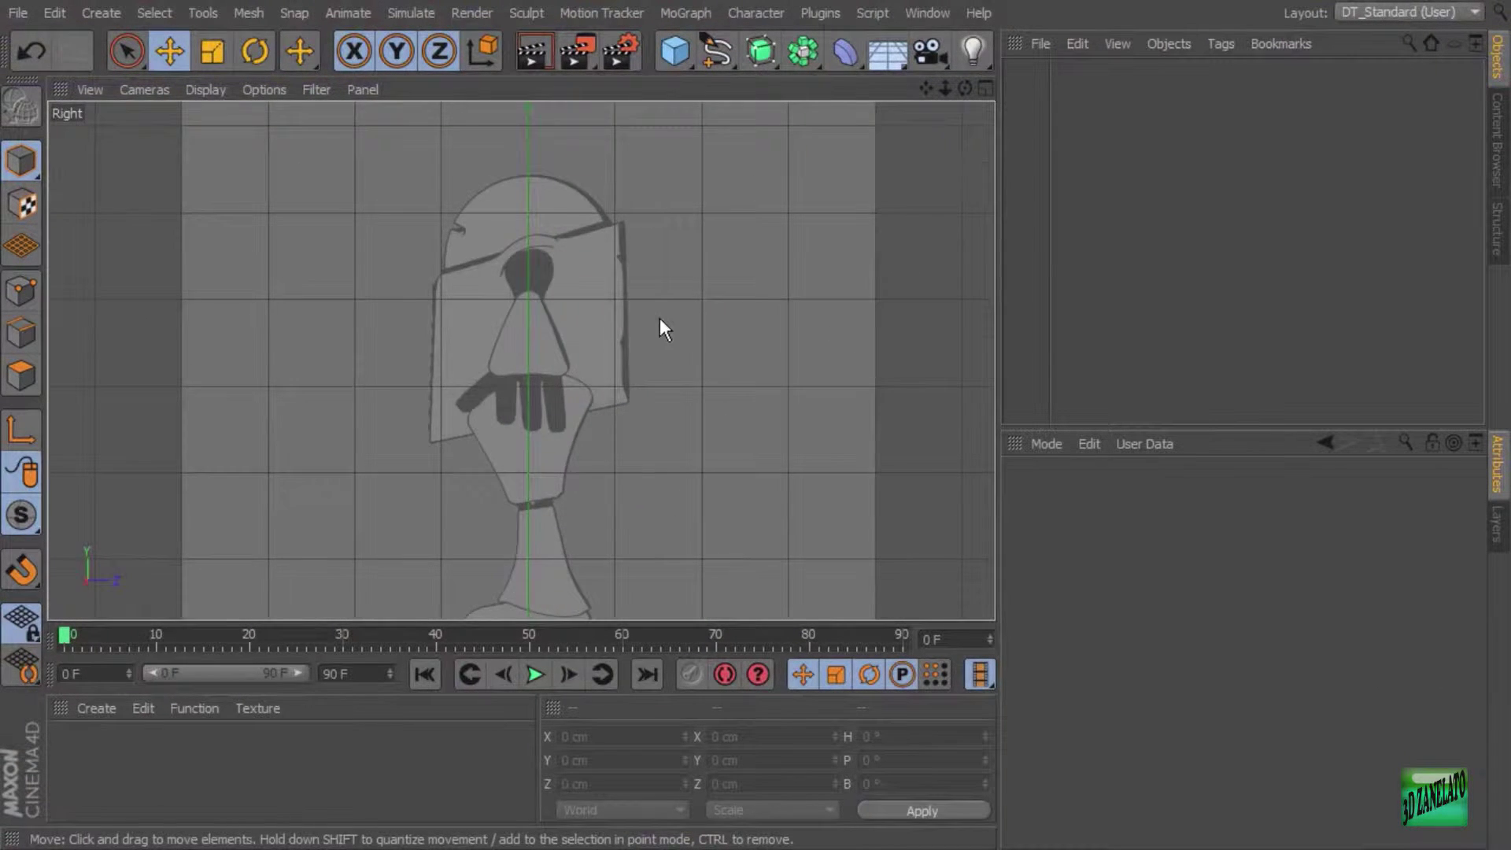
scroll(660, 318, up, 2)
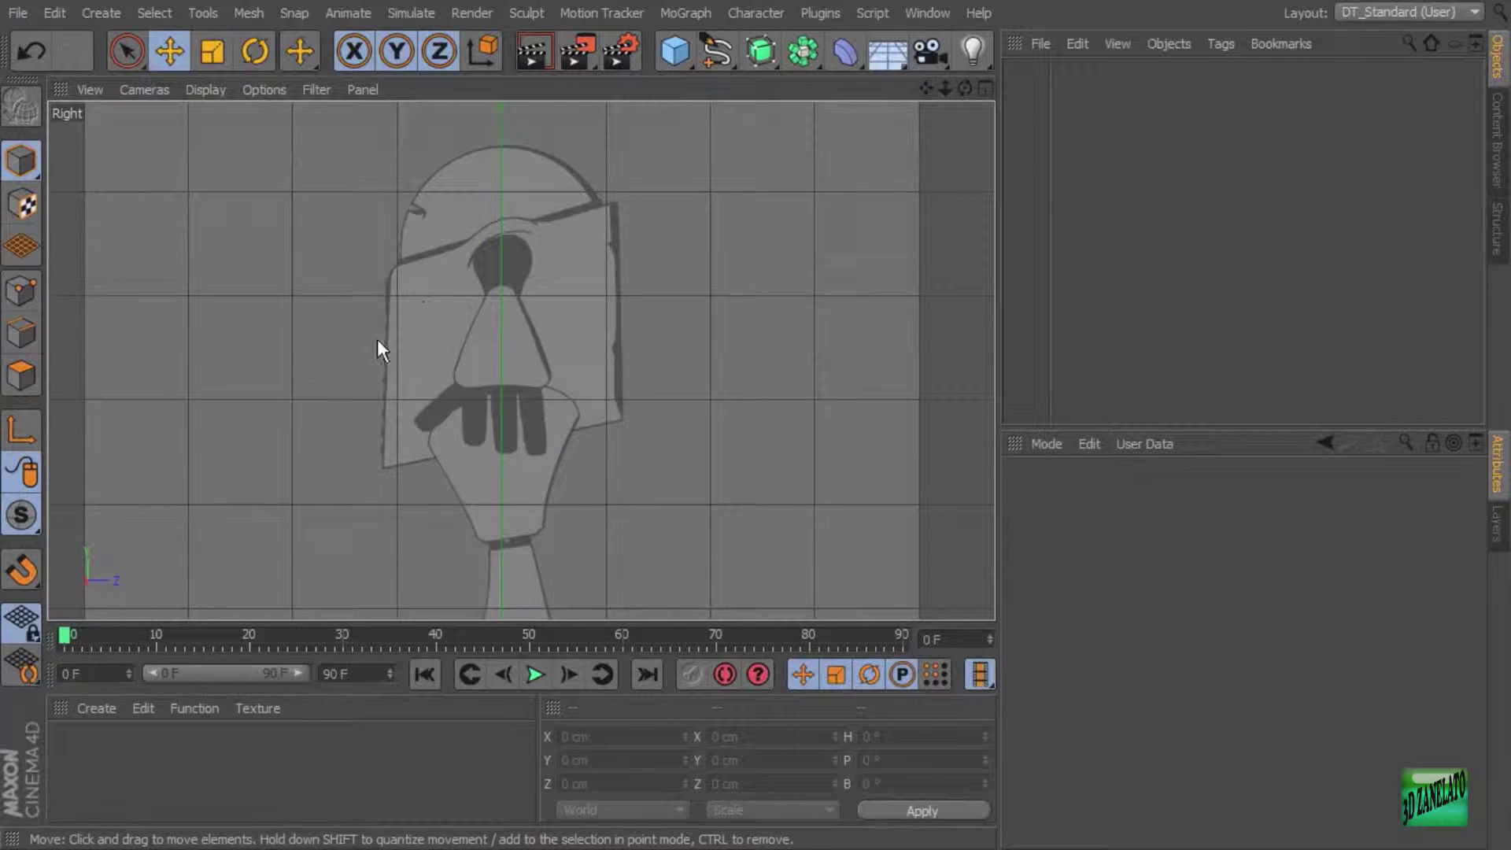
middle_click(705, 347)
scroll(819, 461, up, 2)
alt+middle_drag(833, 449, 828, 540)
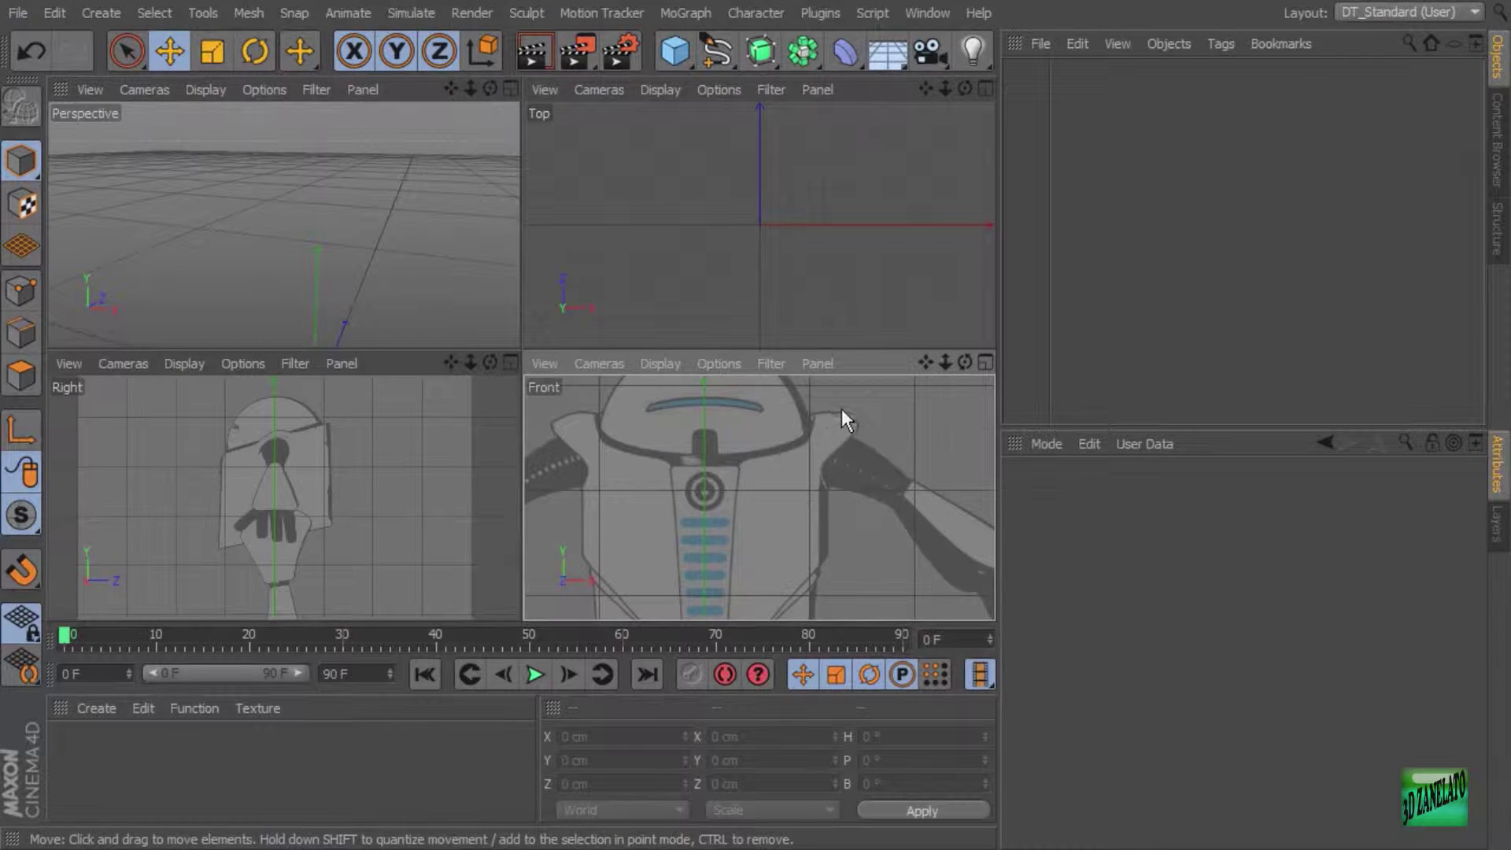
alt+middle_drag(811, 461, 754, 556)
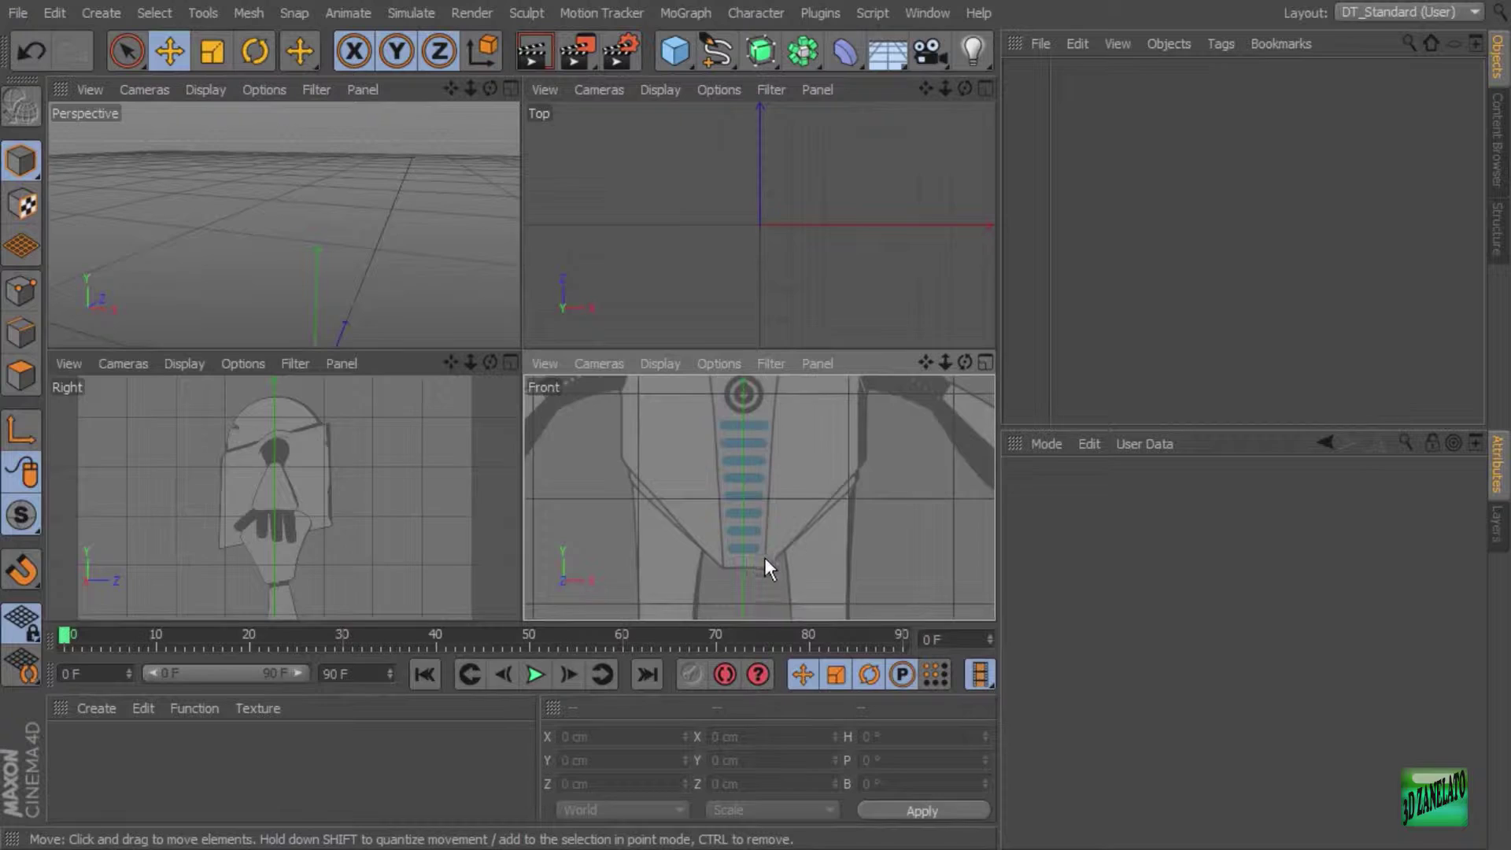
alt+middle_drag(833, 508, 806, 554)
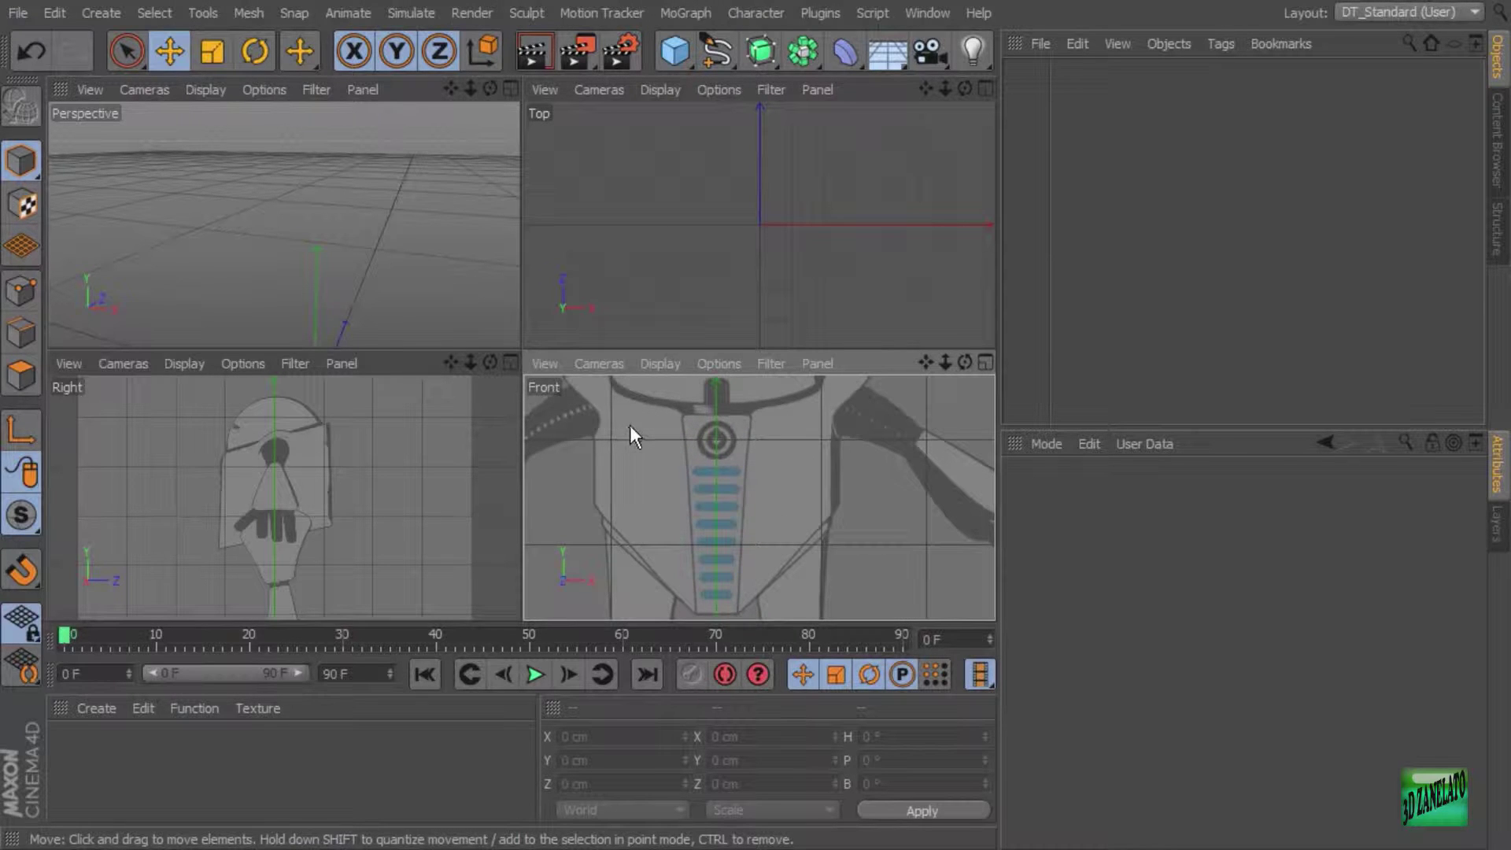
Add a cylinder and raise it along the Y axis to about 363 cm, over the robot's torso
click(676, 53)
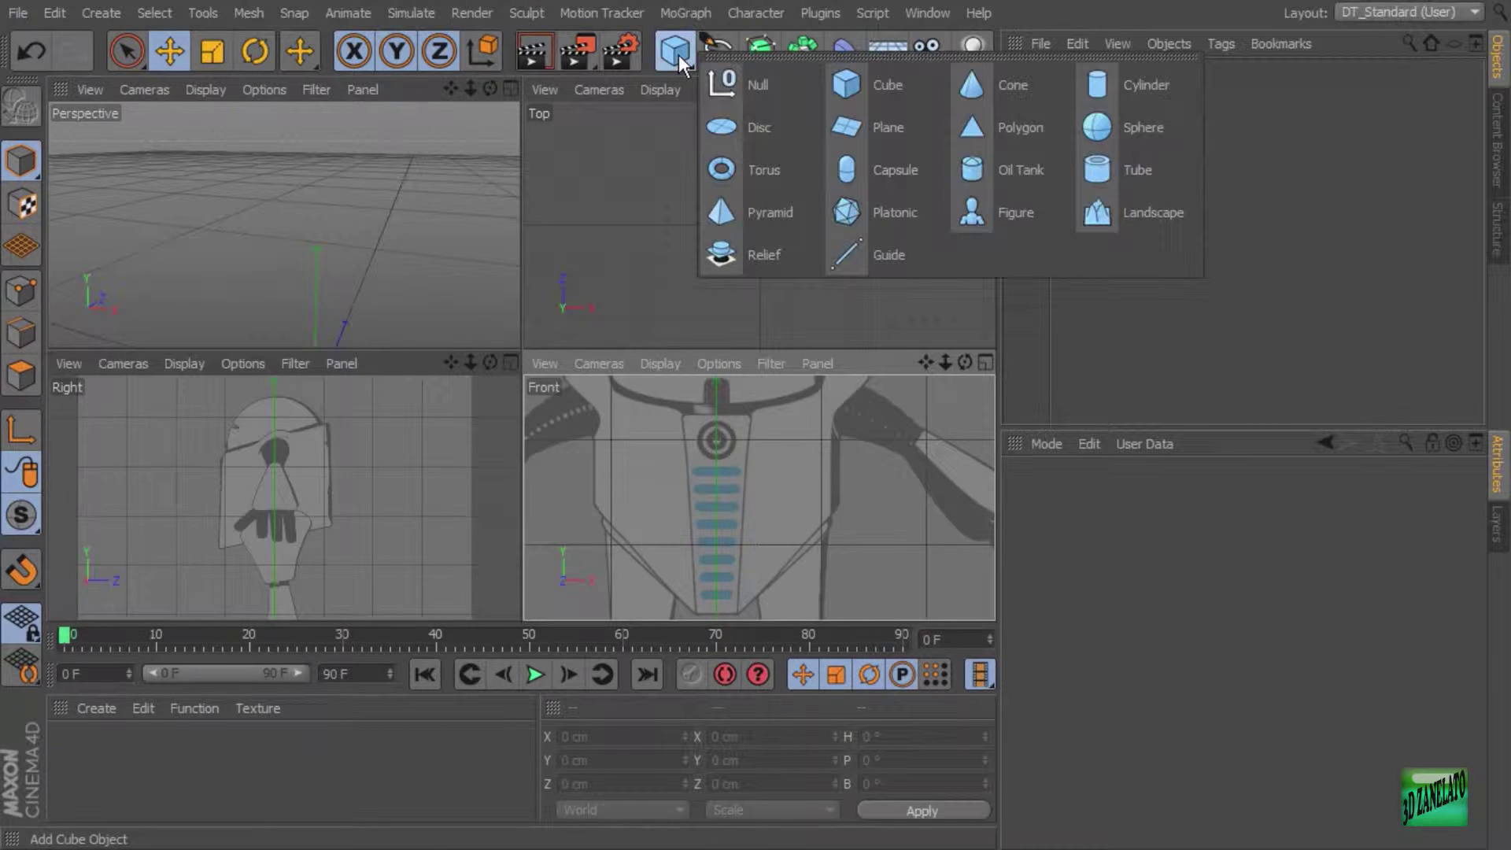
click(1117, 88)
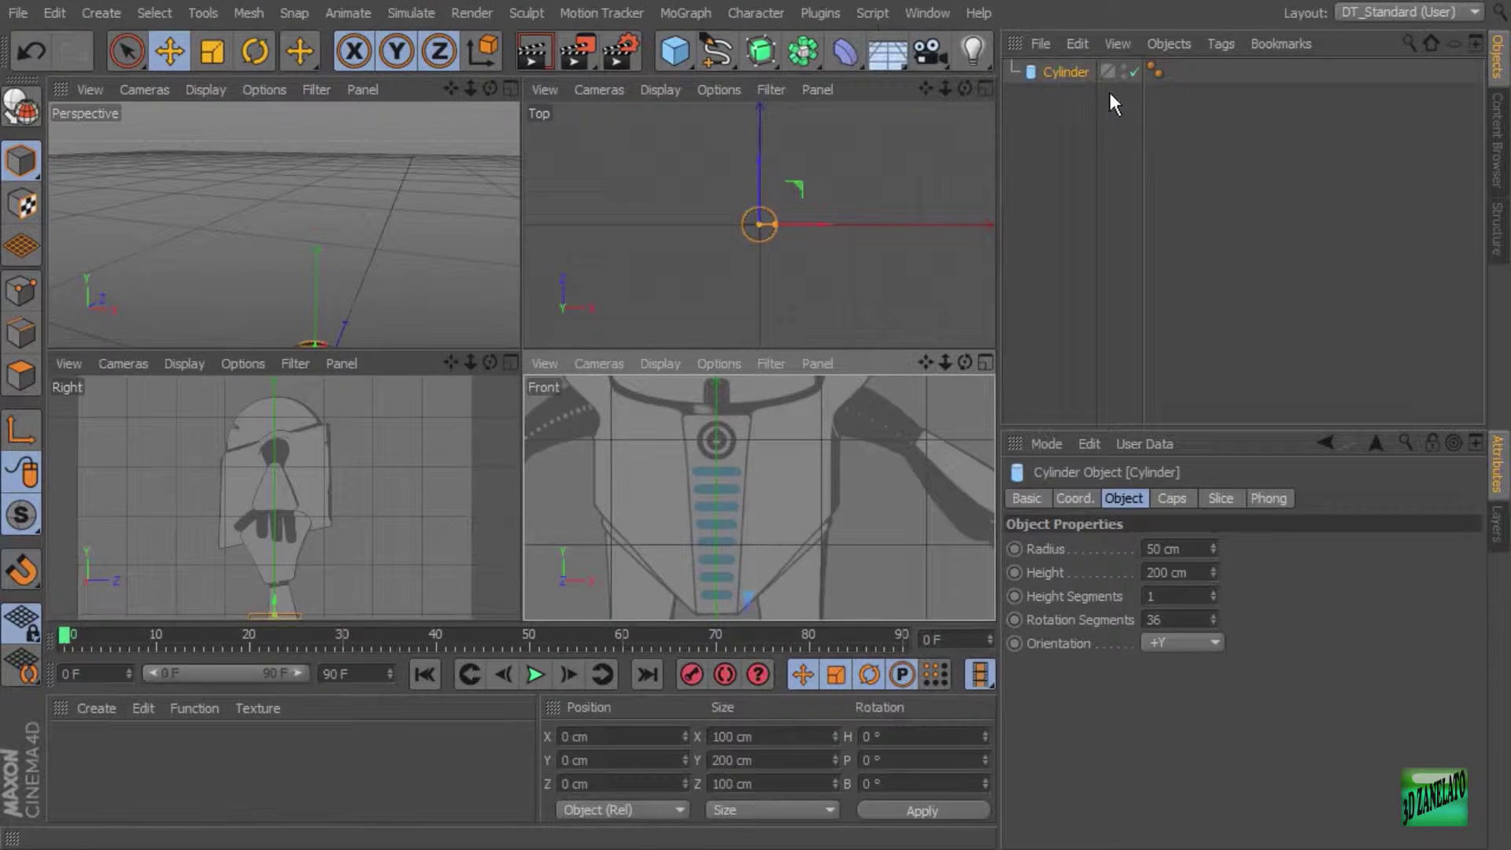
alt+middle_drag(373, 535, 378, 432)
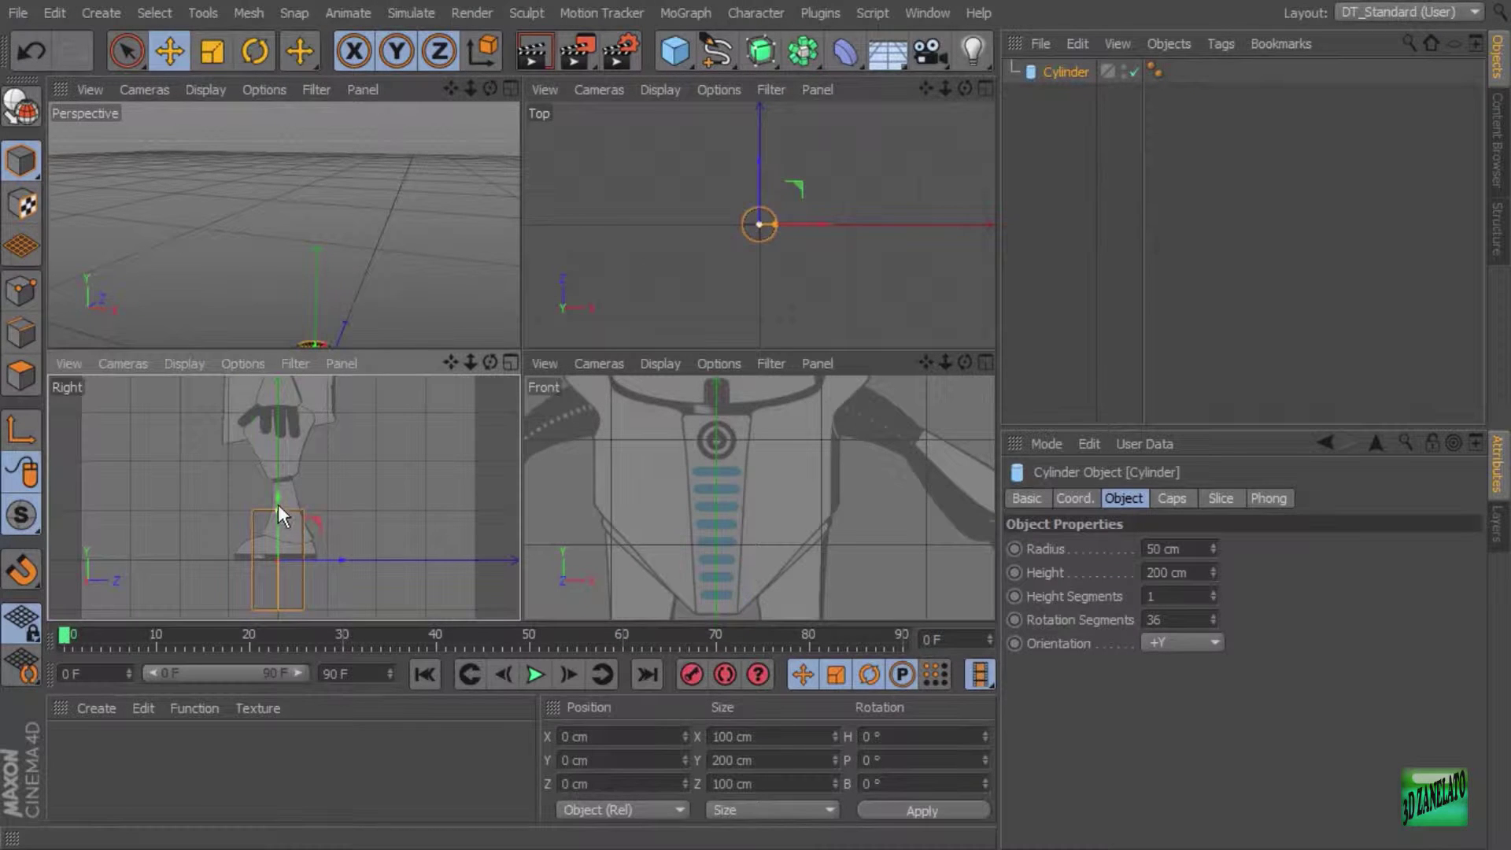
drag(280, 495, 296, 389)
alt+middle_drag(296, 389, 394, 526)
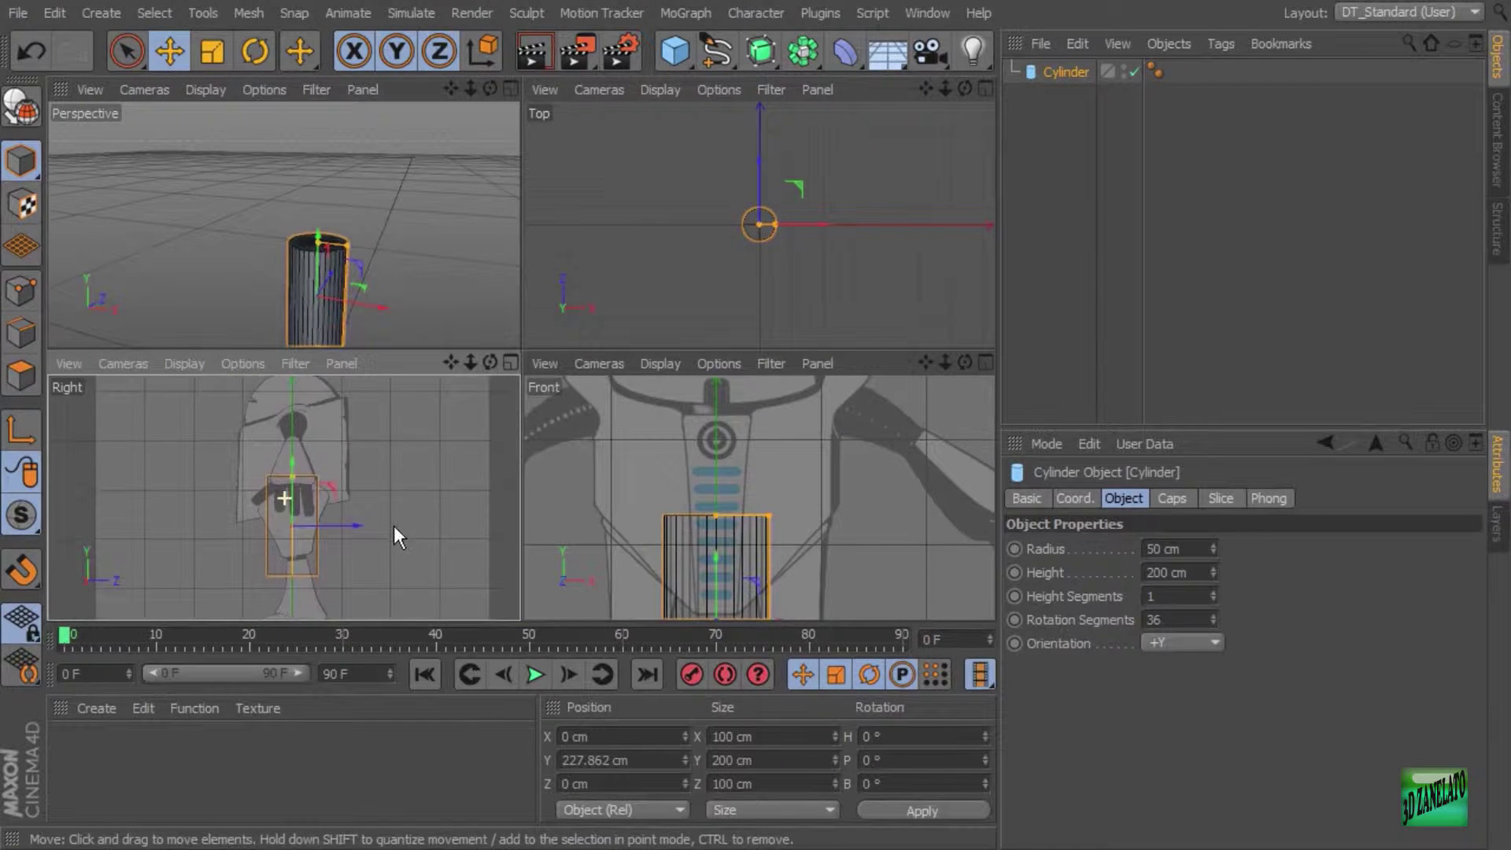
drag(304, 485, 304, 394)
Widen the cylinder to a radius of about 118 cm to match the torso's width in the front reference
alt+middle_drag(713, 460, 710, 513)
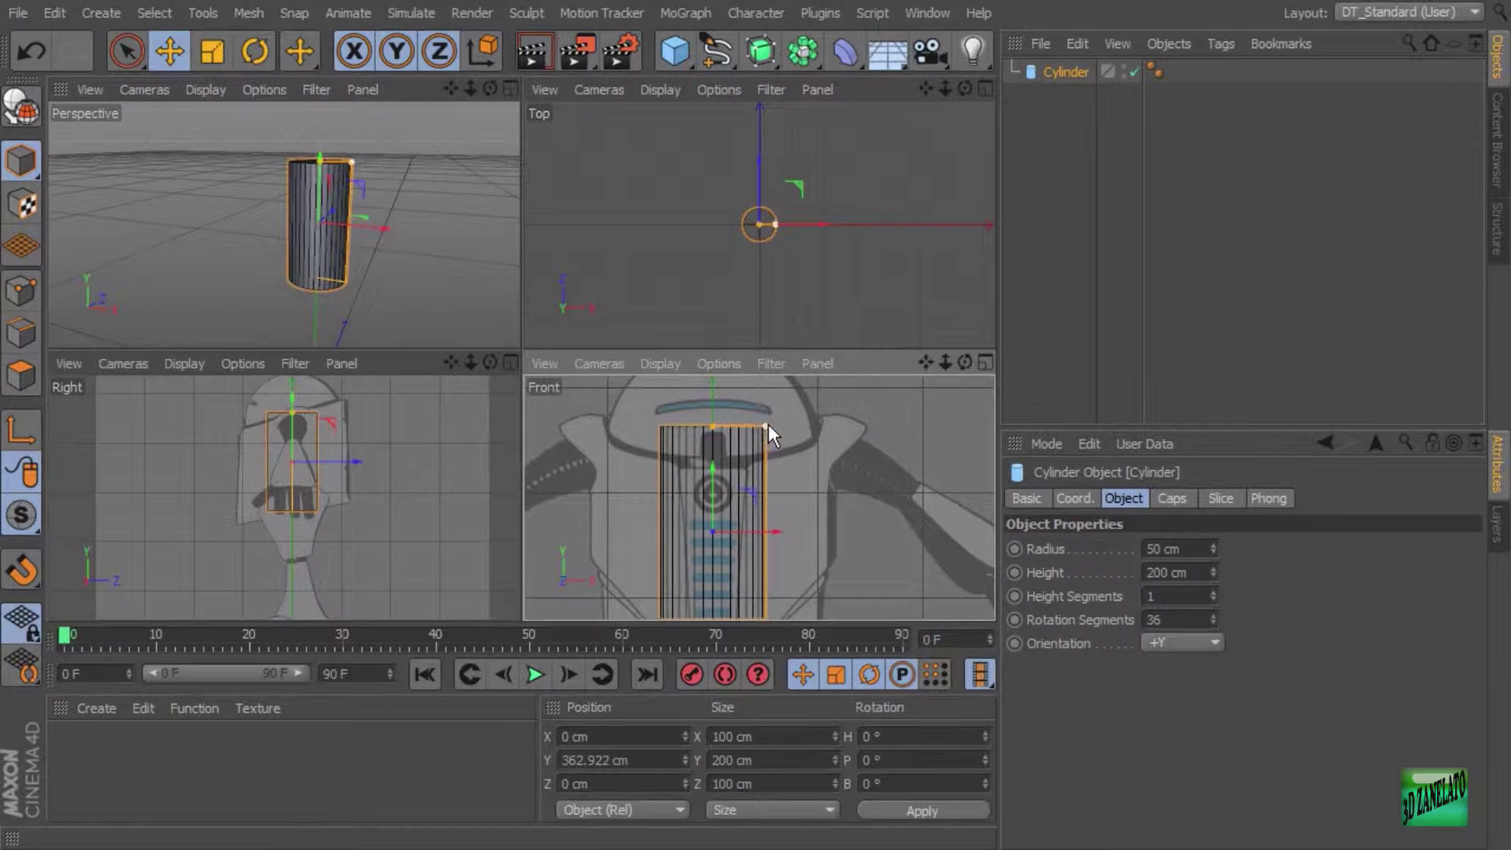
drag(767, 426, 839, 425)
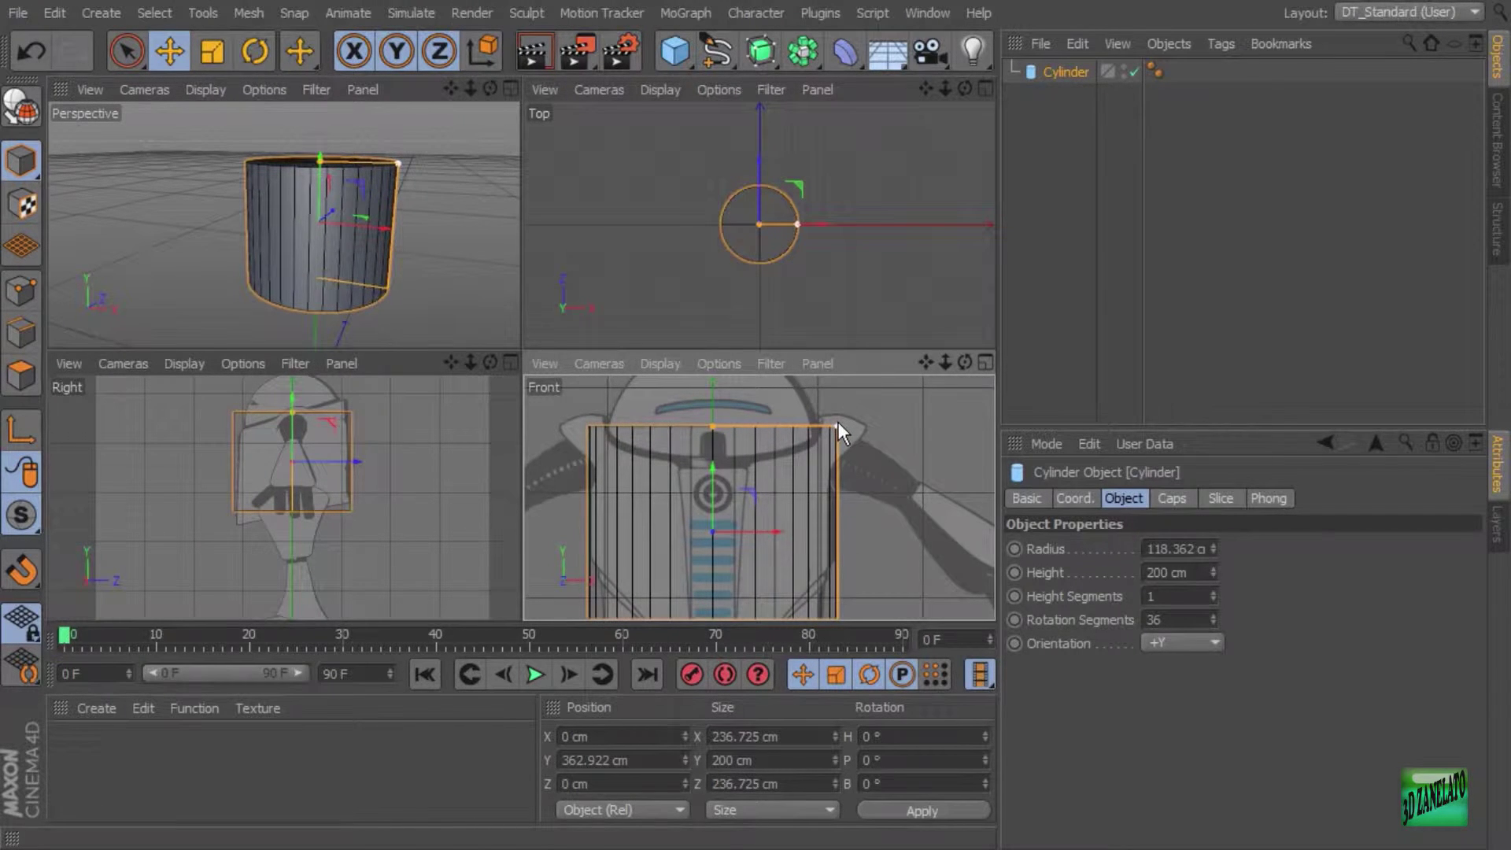
scroll(356, 479, up, 2)
alt+middle_drag(355, 478, 365, 480)
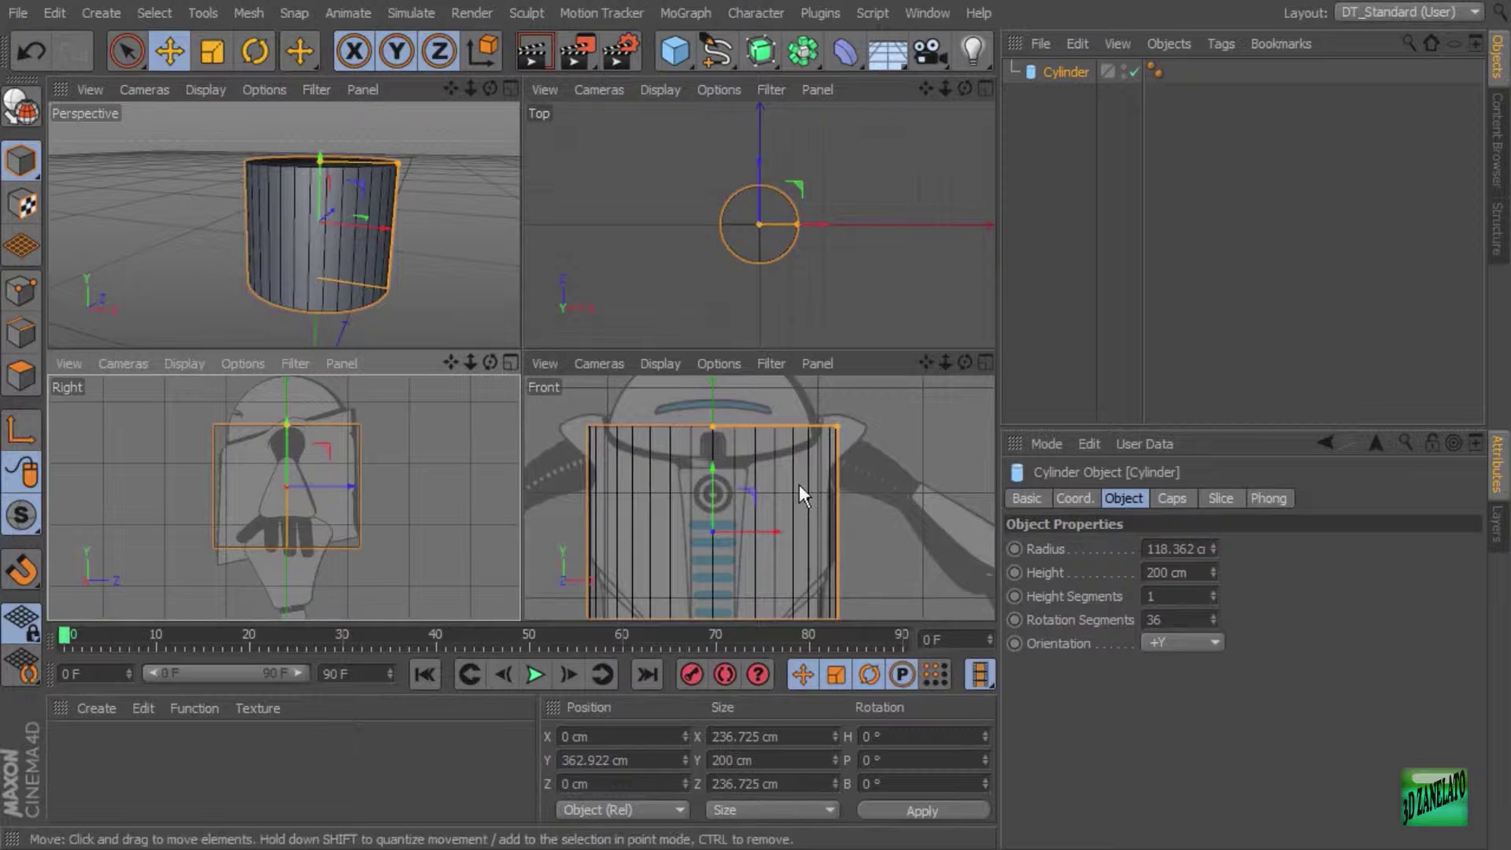
Reduce the cylinder's rotation segments to 24 so its edges line up with the chest's central panel
scroll(834, 515, up, 4)
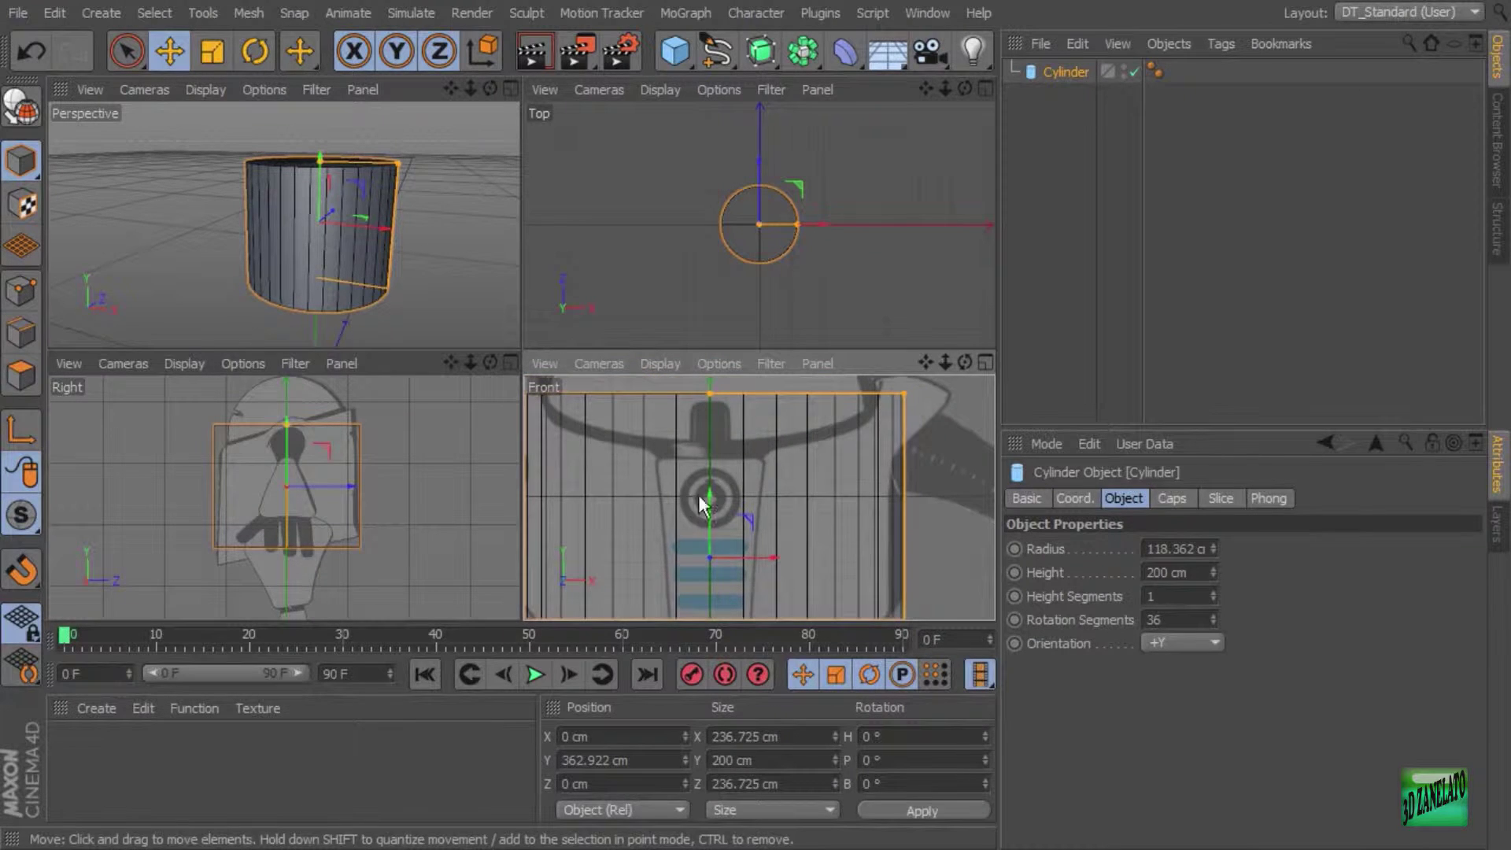
click(661, 365)
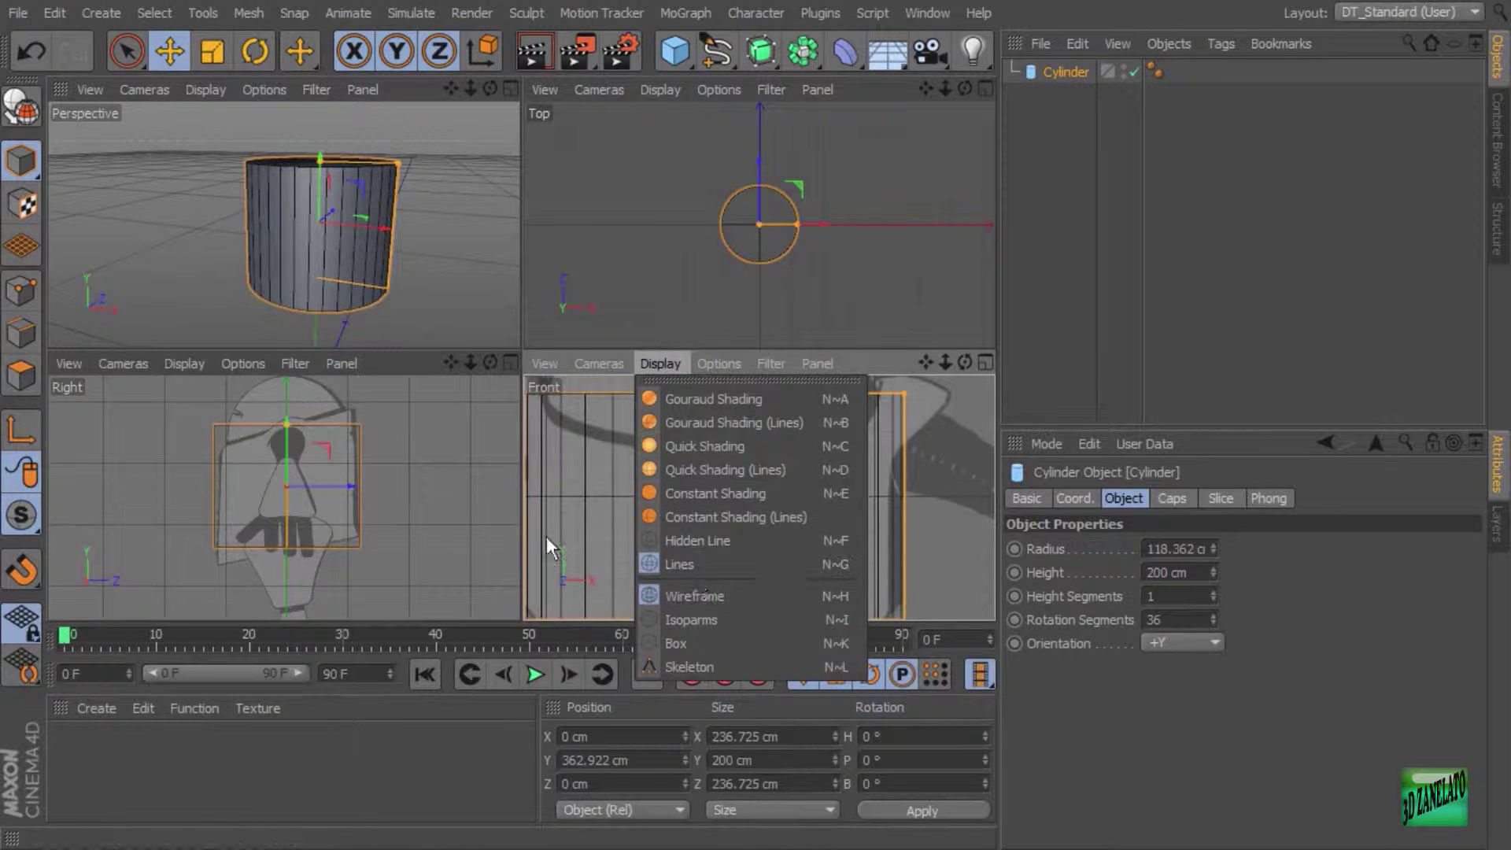
click(569, 541)
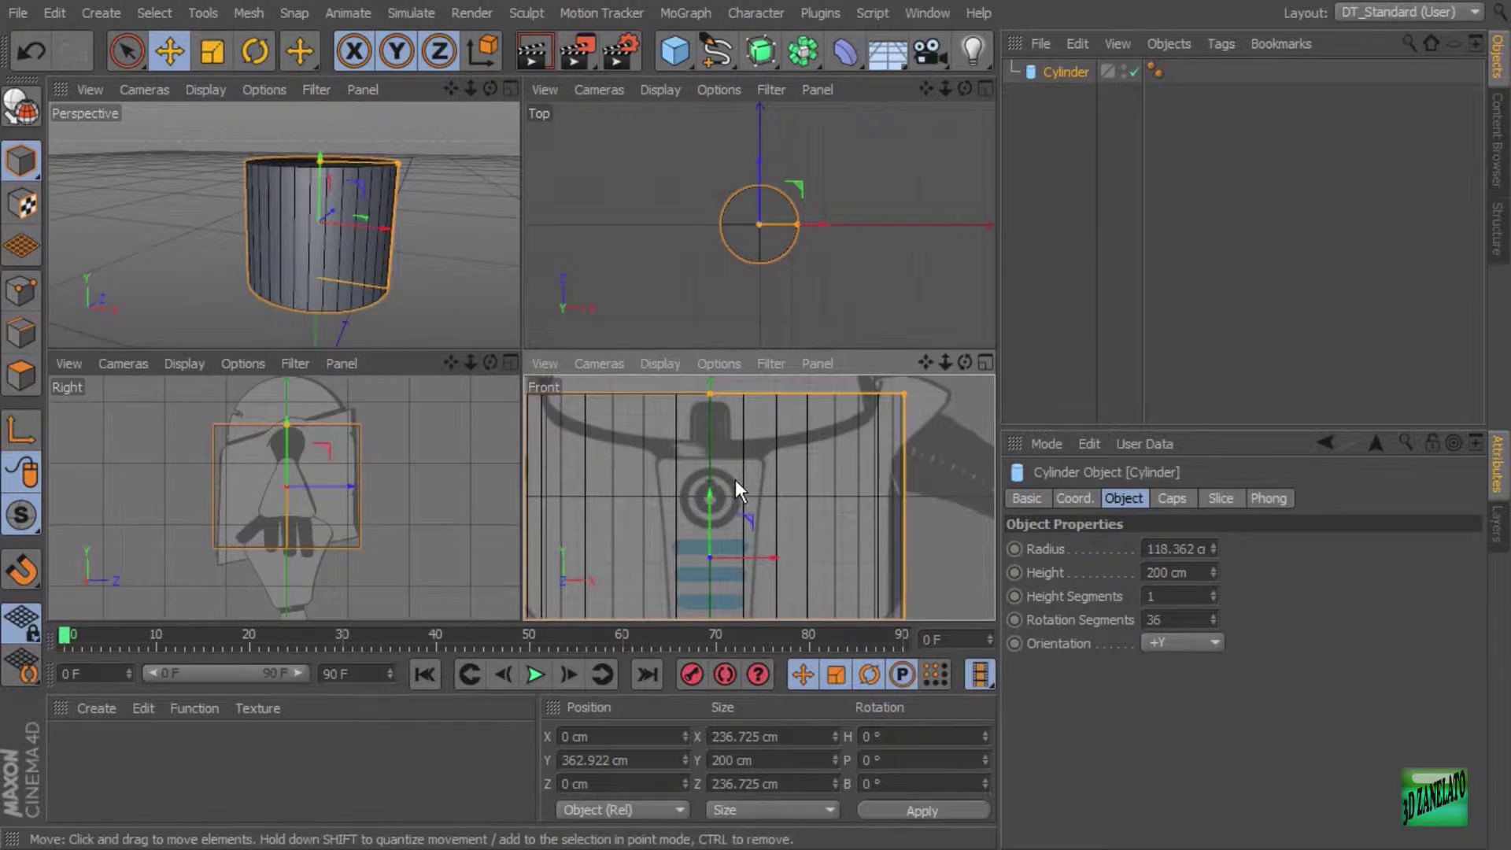
click(1213, 624)
click(1214, 623)
click(1216, 624)
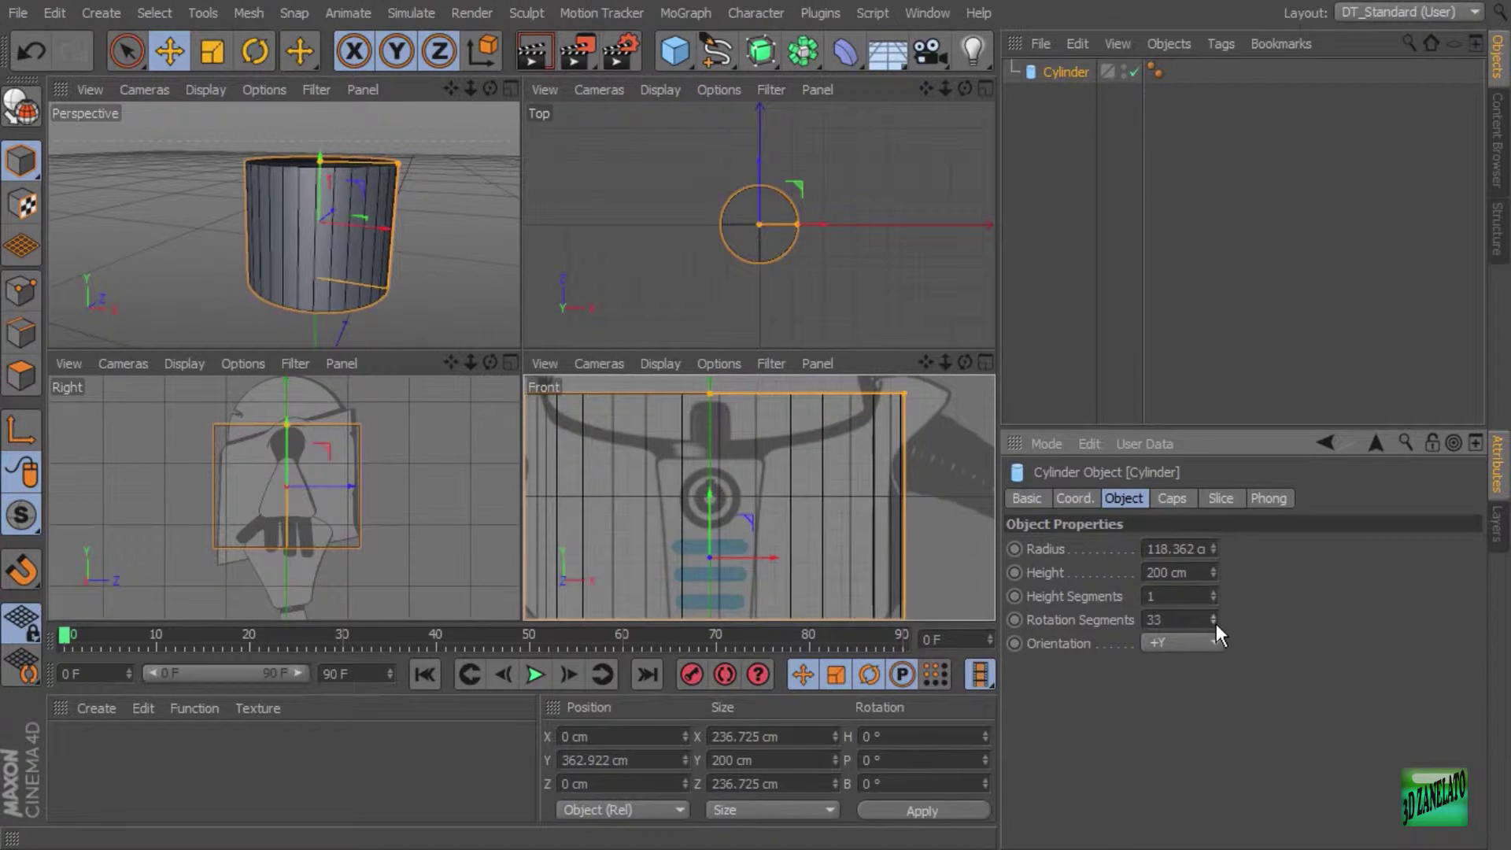
click(1216, 623)
click(1216, 624)
click(1217, 625)
click(1216, 625)
click(1217, 625)
click(1217, 624)
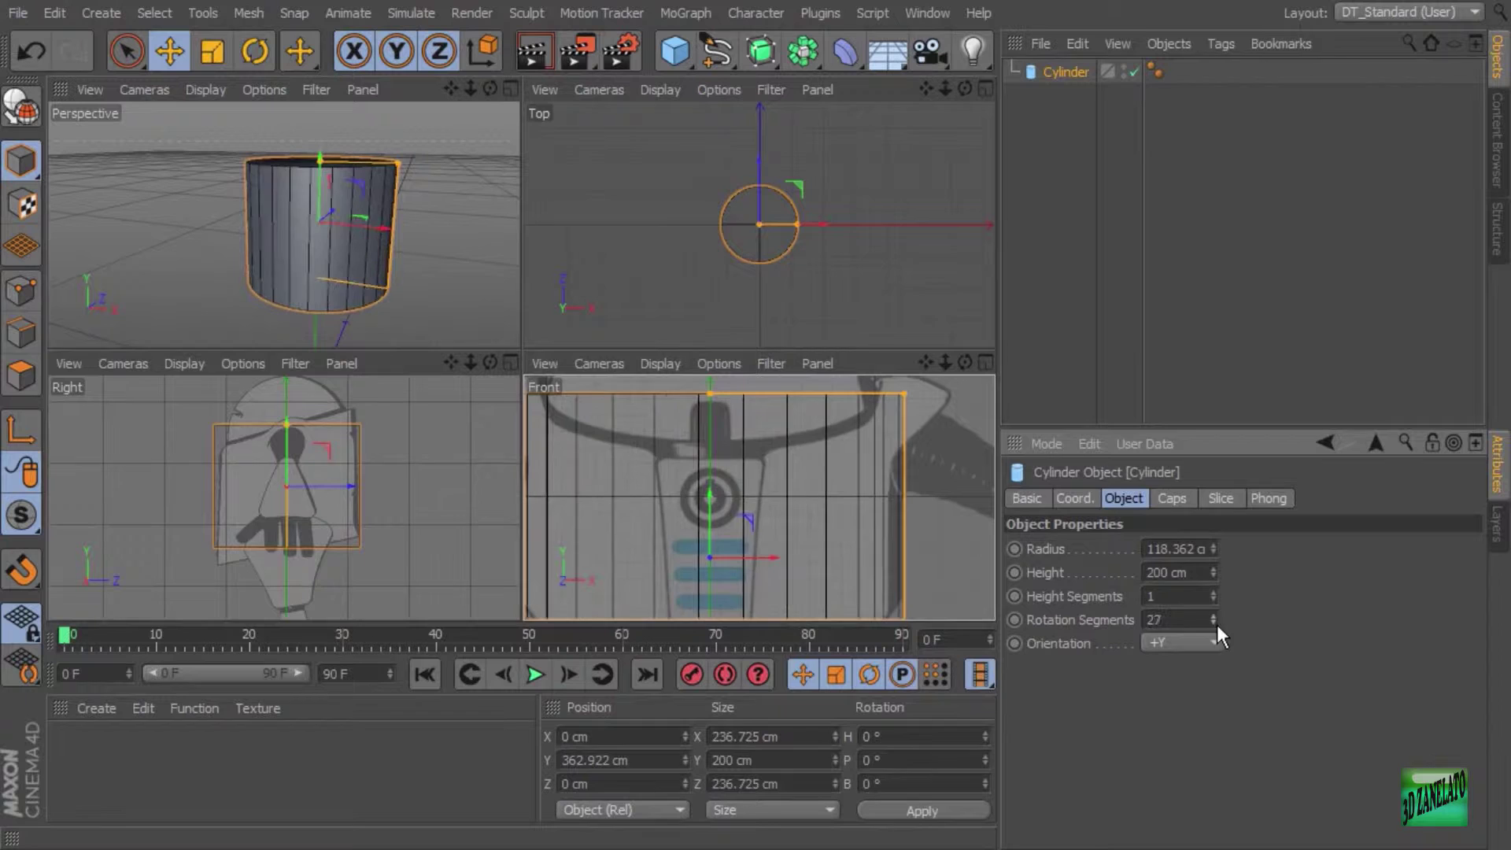
click(1217, 625)
click(1216, 625)
click(1217, 625)
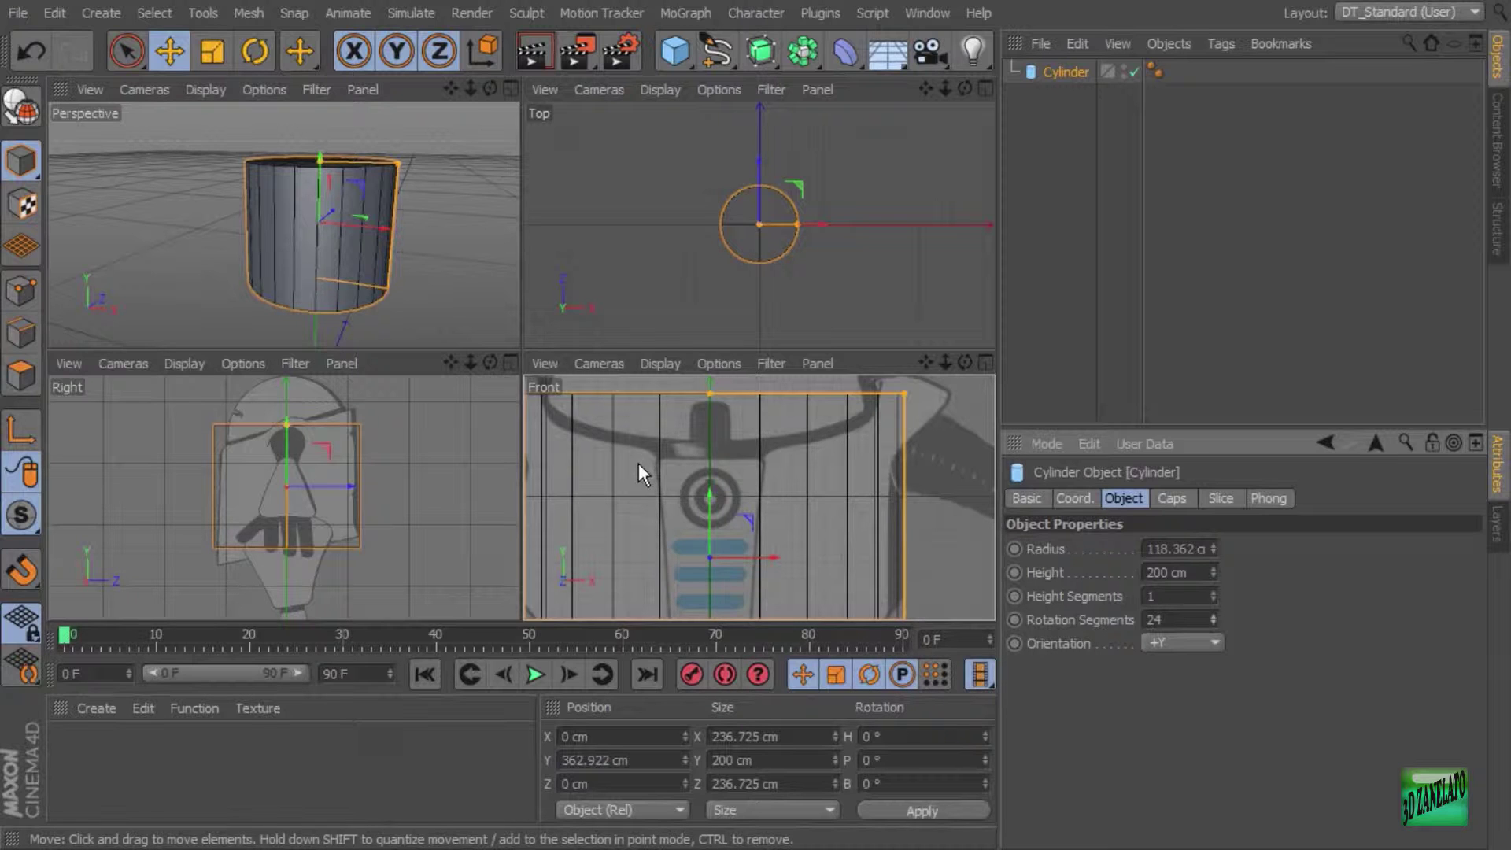
alt+middle_drag(825, 523, 828, 483)
alt+right_drag(840, 488, 813, 494)
scroll(795, 497, down, 2)
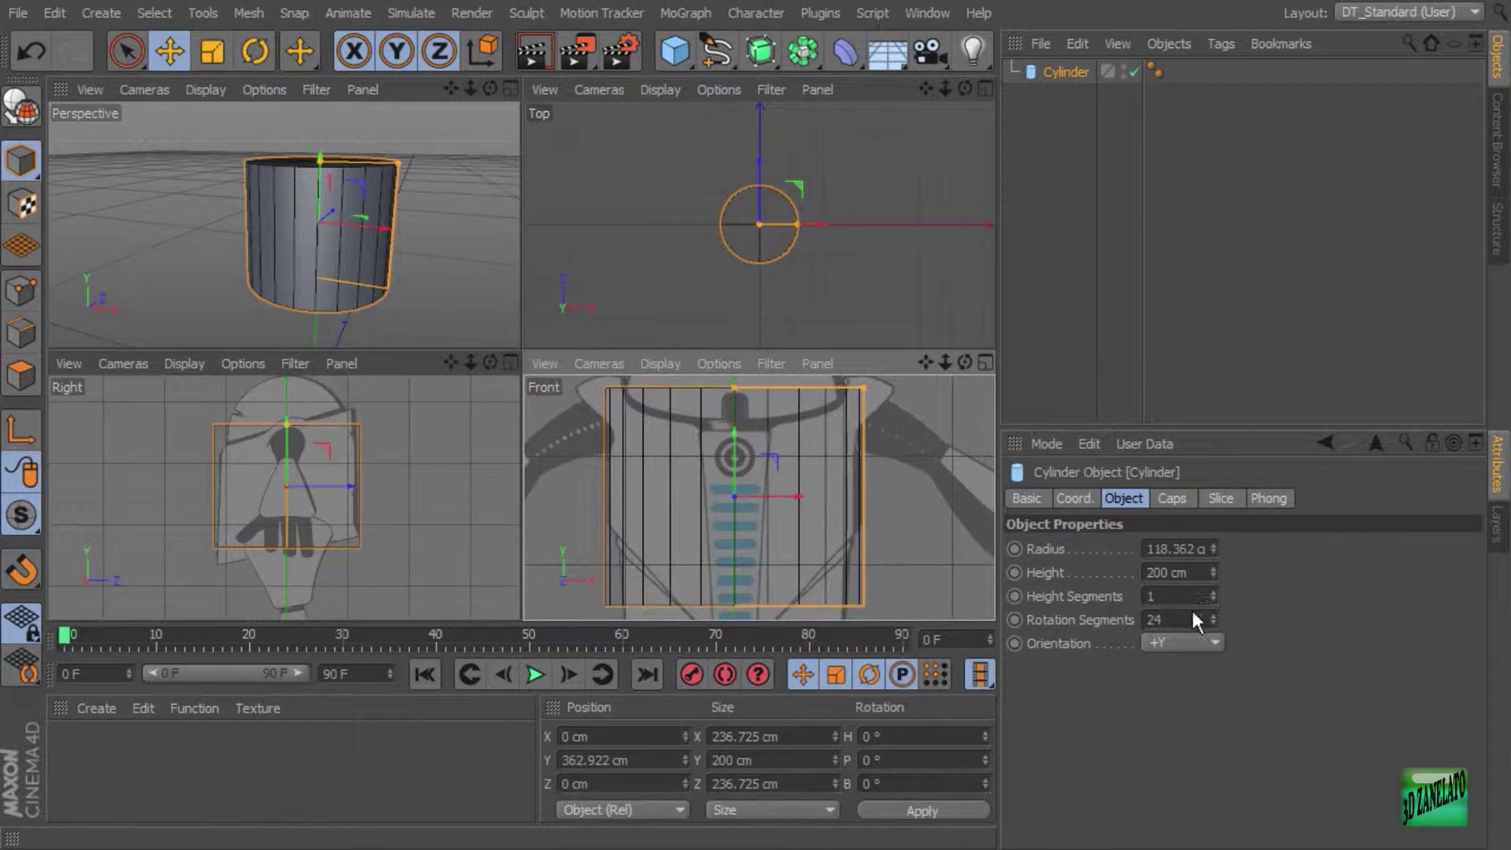
drag(1211, 595, 1214, 595)
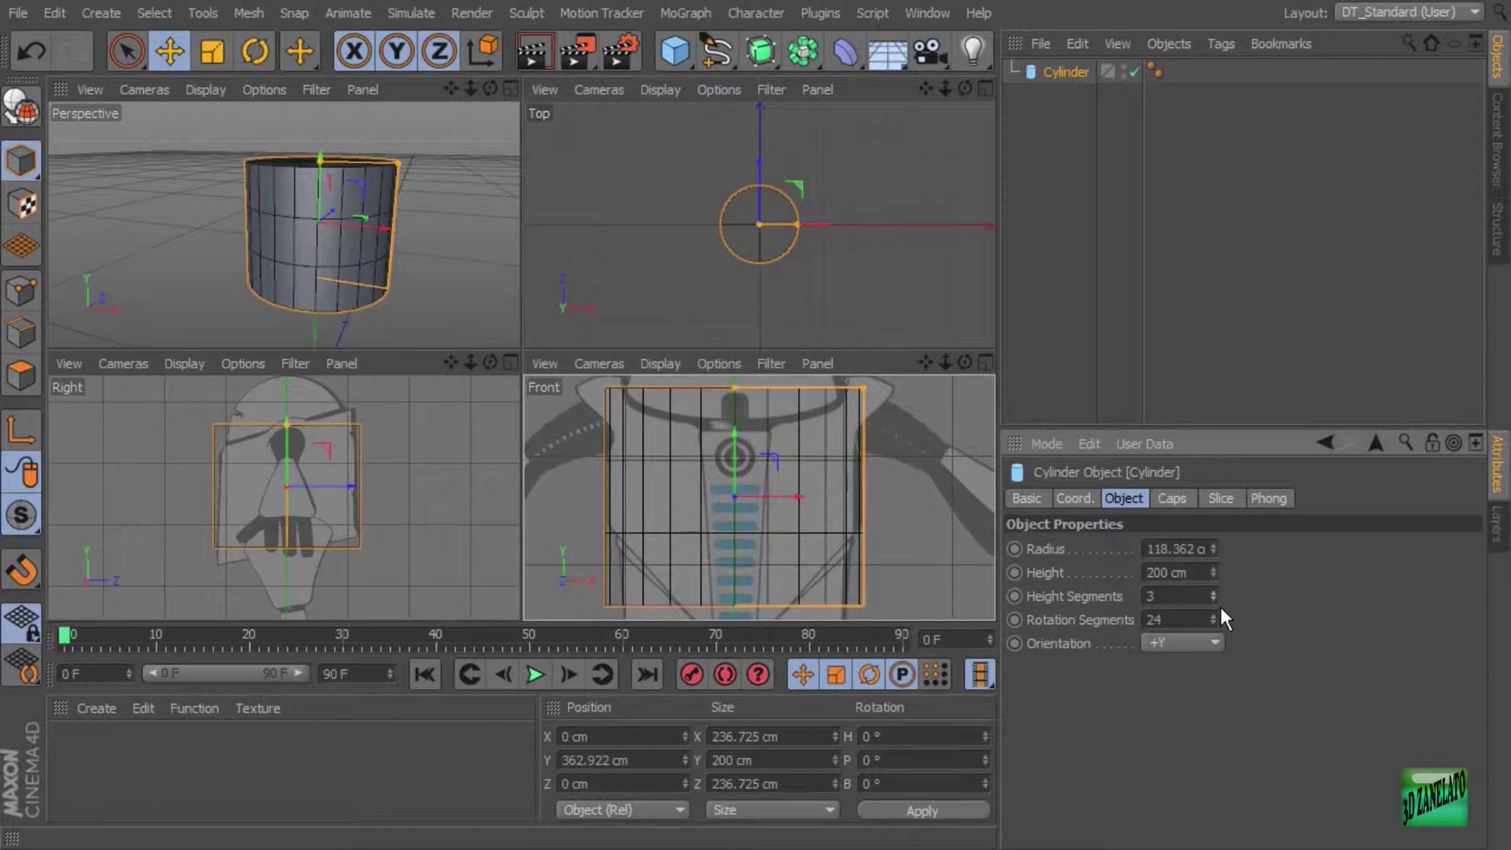
click(1212, 599)
click(1212, 599)
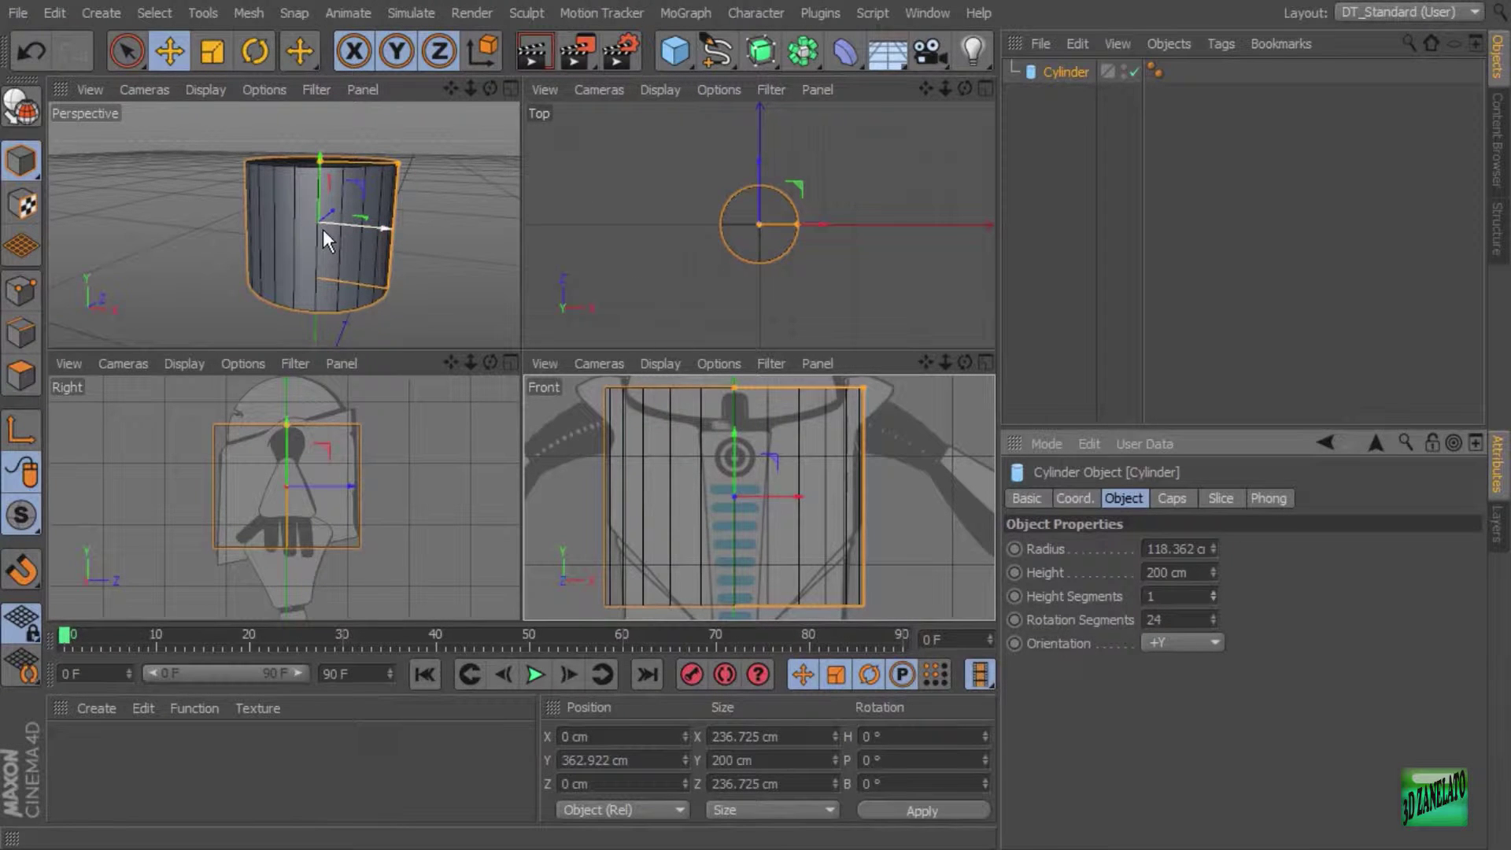
Remove the cylinder's caps and convert it to an editable polygon object
alt+drag(324, 233, 326, 177)
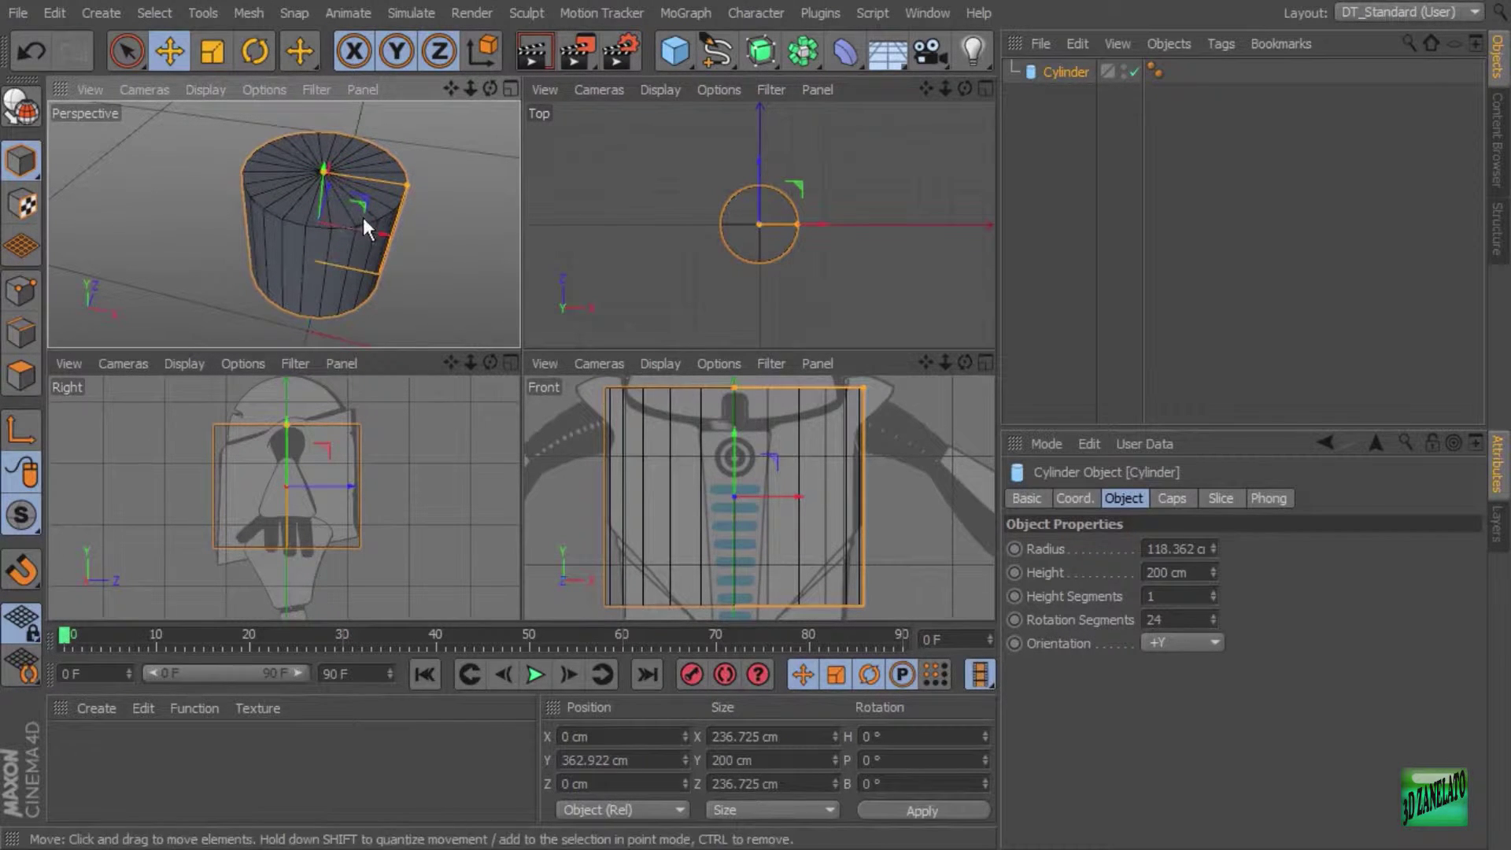
alt+drag(362, 217, 466, 227)
click(1173, 498)
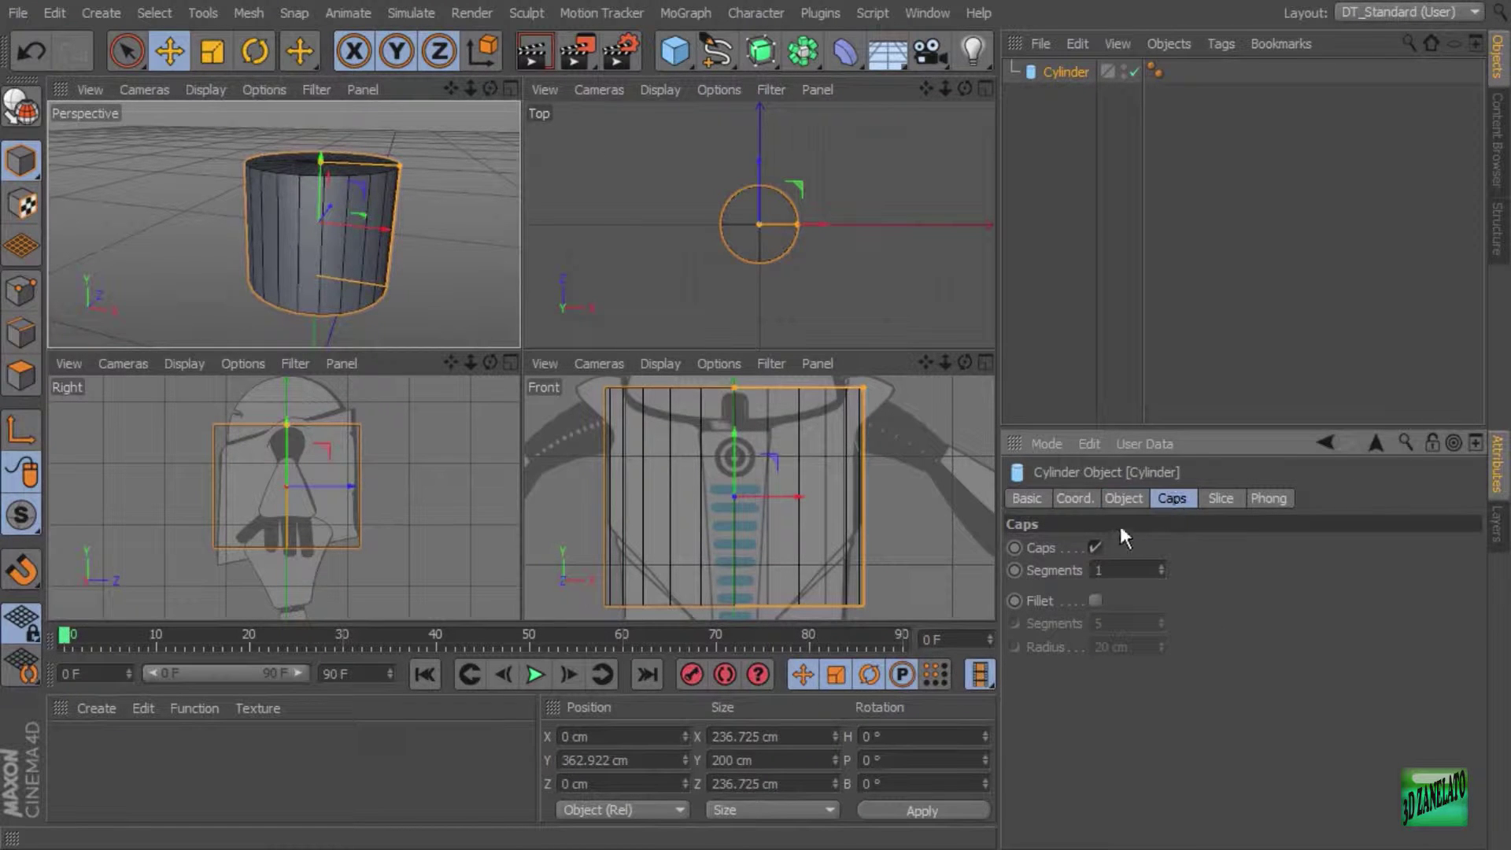
click(1095, 547)
alt+drag(415, 290, 518, 280)
alt+drag(360, 268, 405, 238)
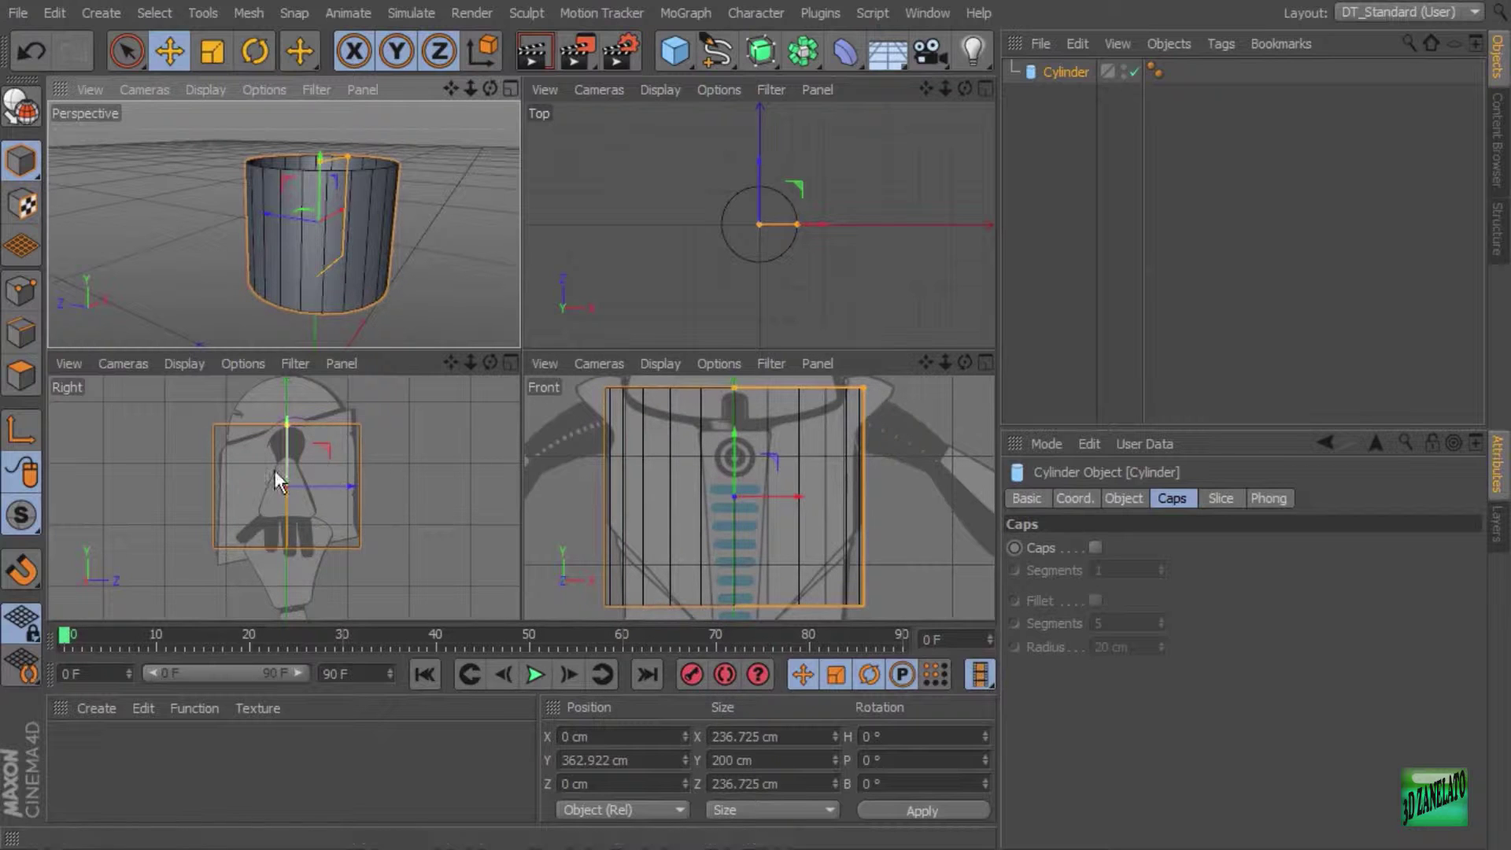
click(21, 108)
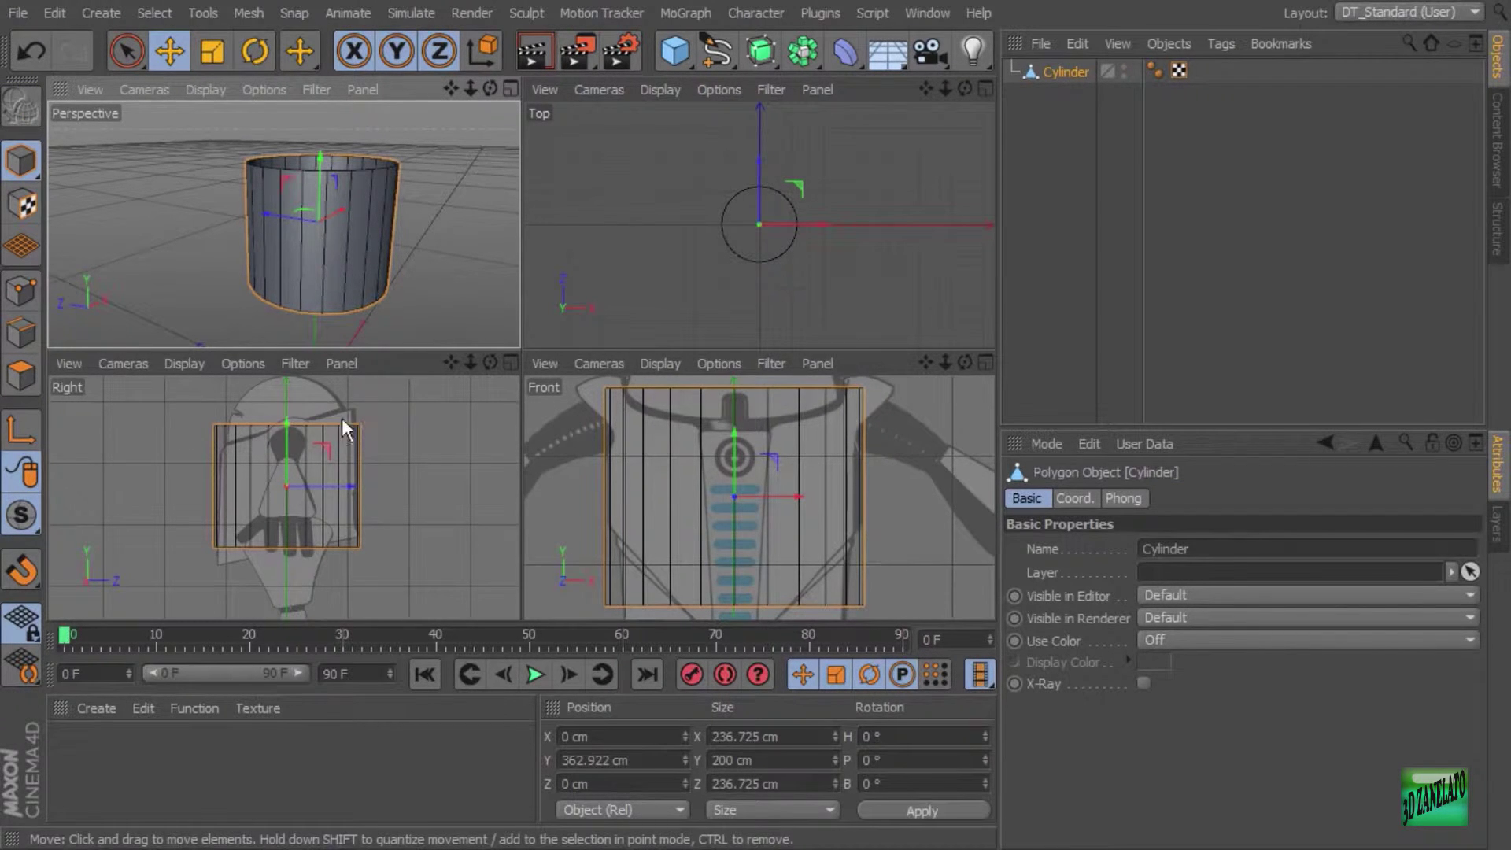
Switch to point editing in an enlarged Right view and let Rectangle Selection also pick hidden elements
middle_click(391, 428)
scroll(721, 392, up, 2)
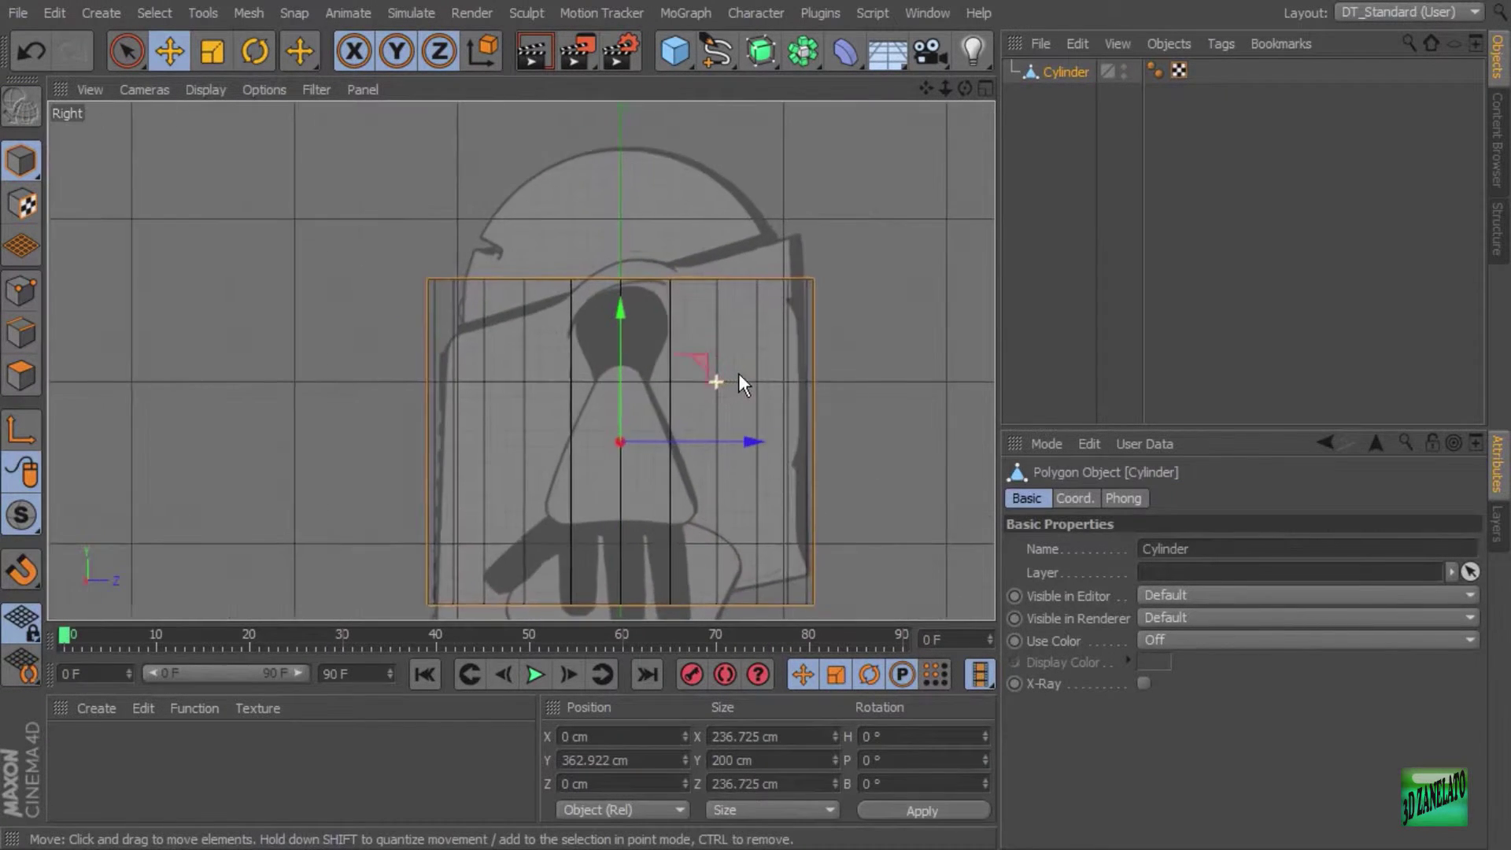
alt+middle_drag(716, 371, 645, 371)
click(21, 292)
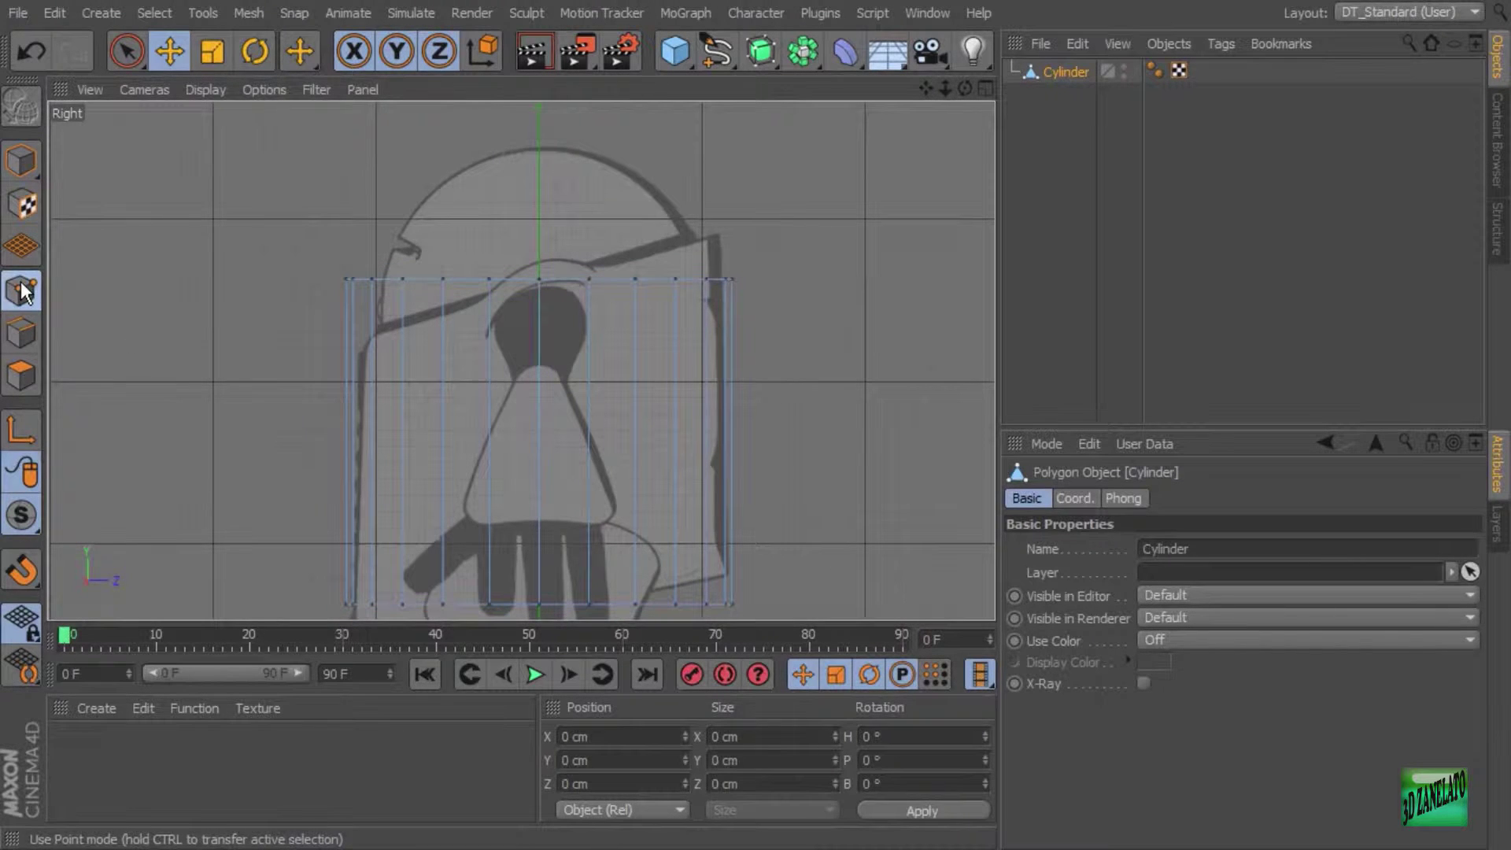
drag(126, 51, 172, 122)
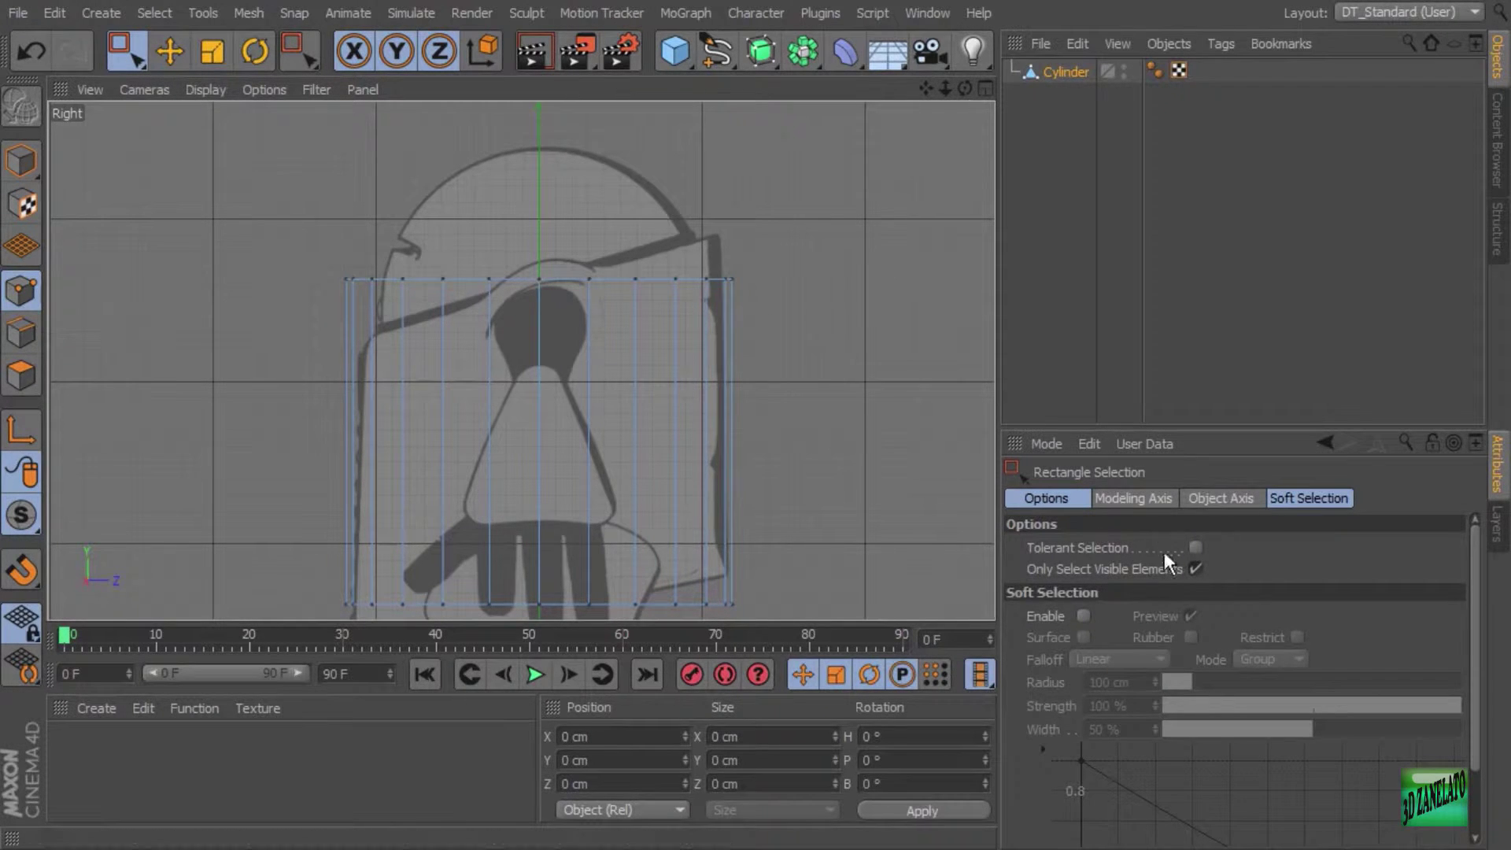
click(1196, 570)
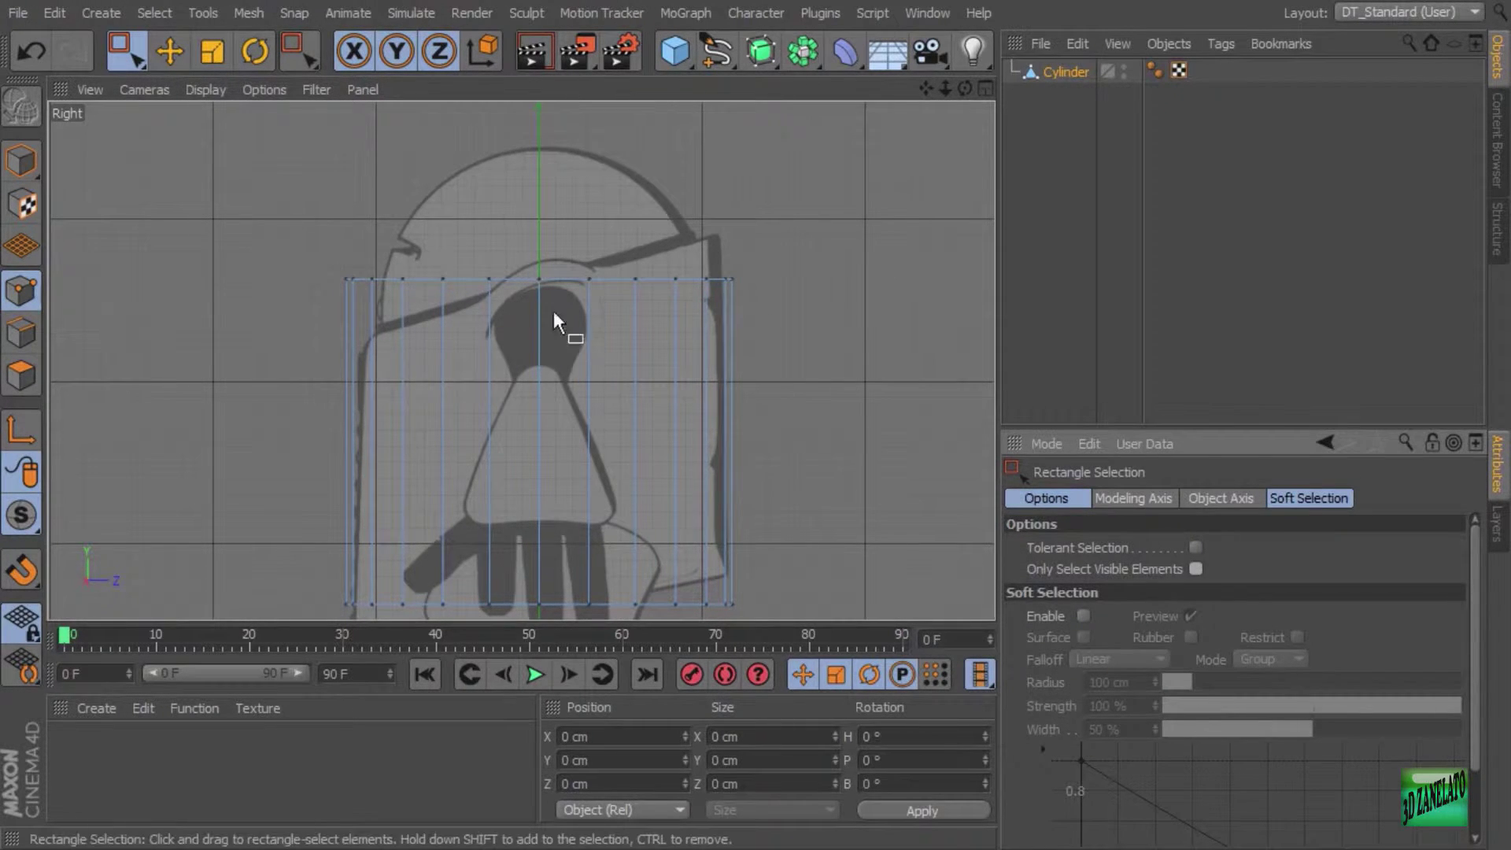
Tilt the cylinder's top ring of points to the torso's sloped upper edge and lower it to about Y 93 cm
drag(262, 141, 804, 316)
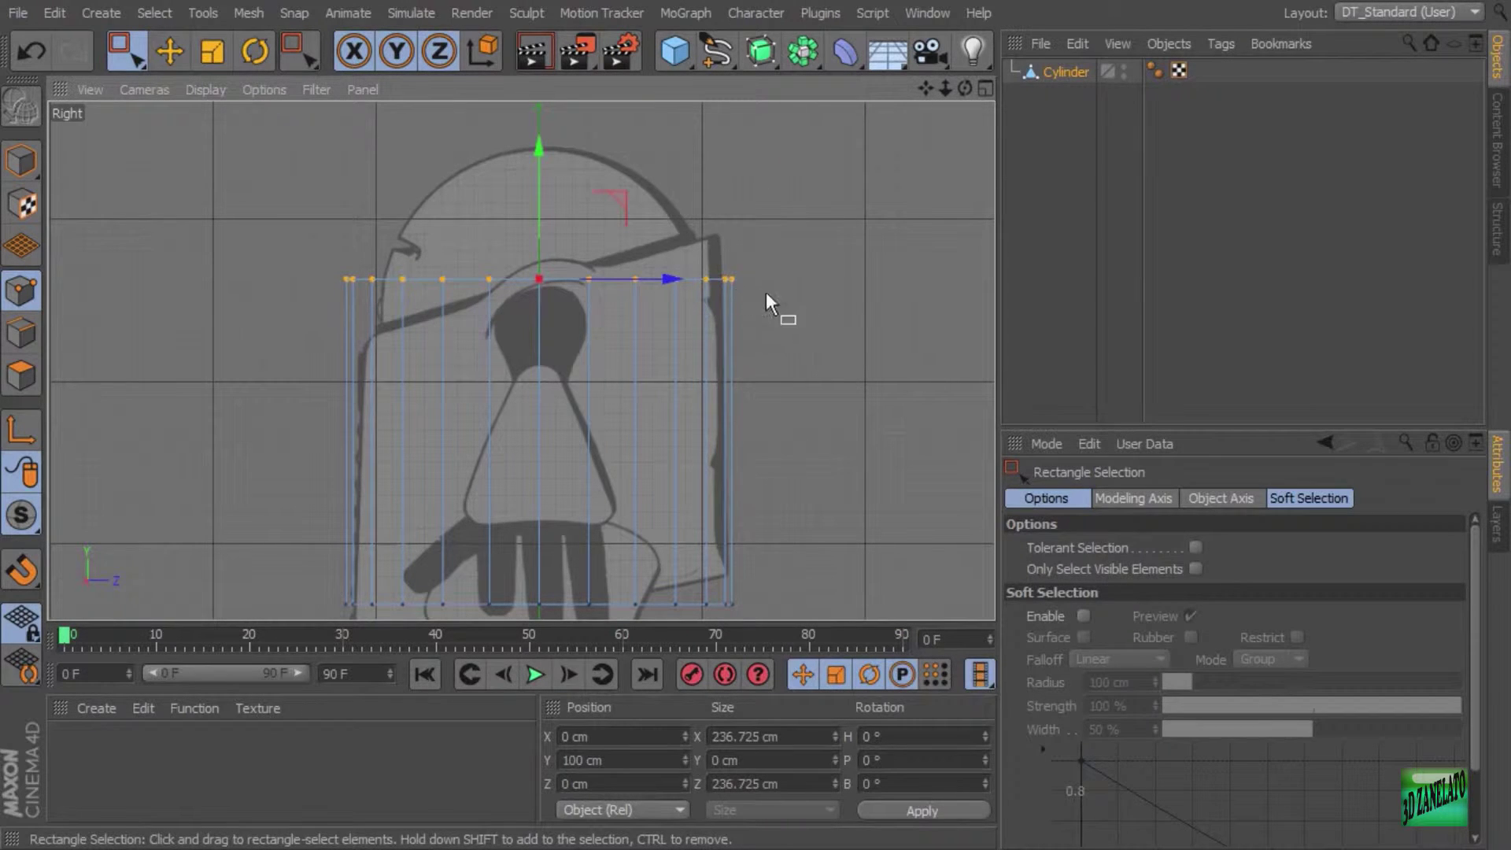
click(256, 49)
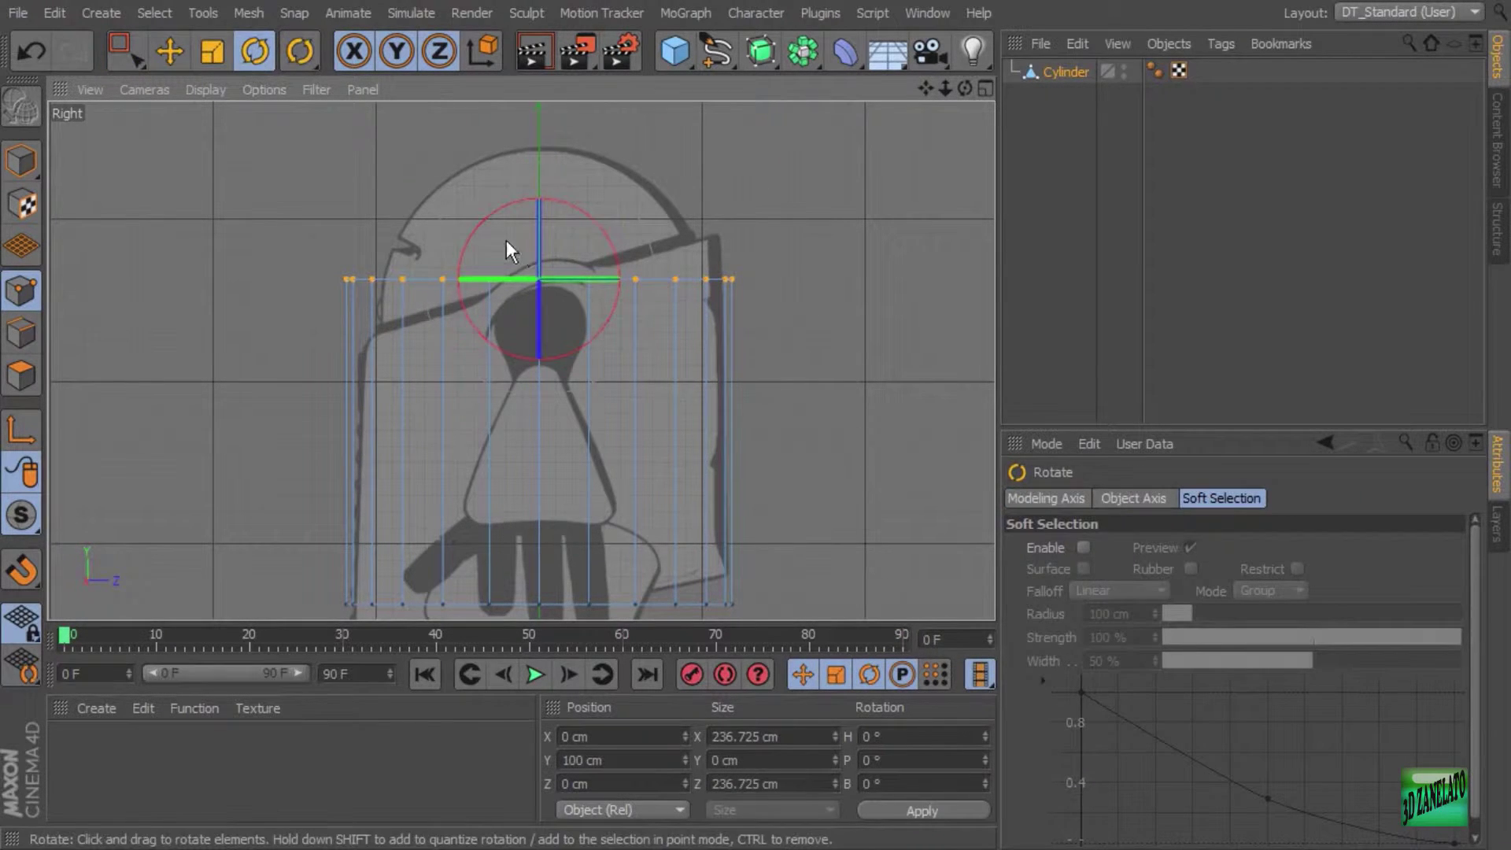
drag(474, 229, 471, 253)
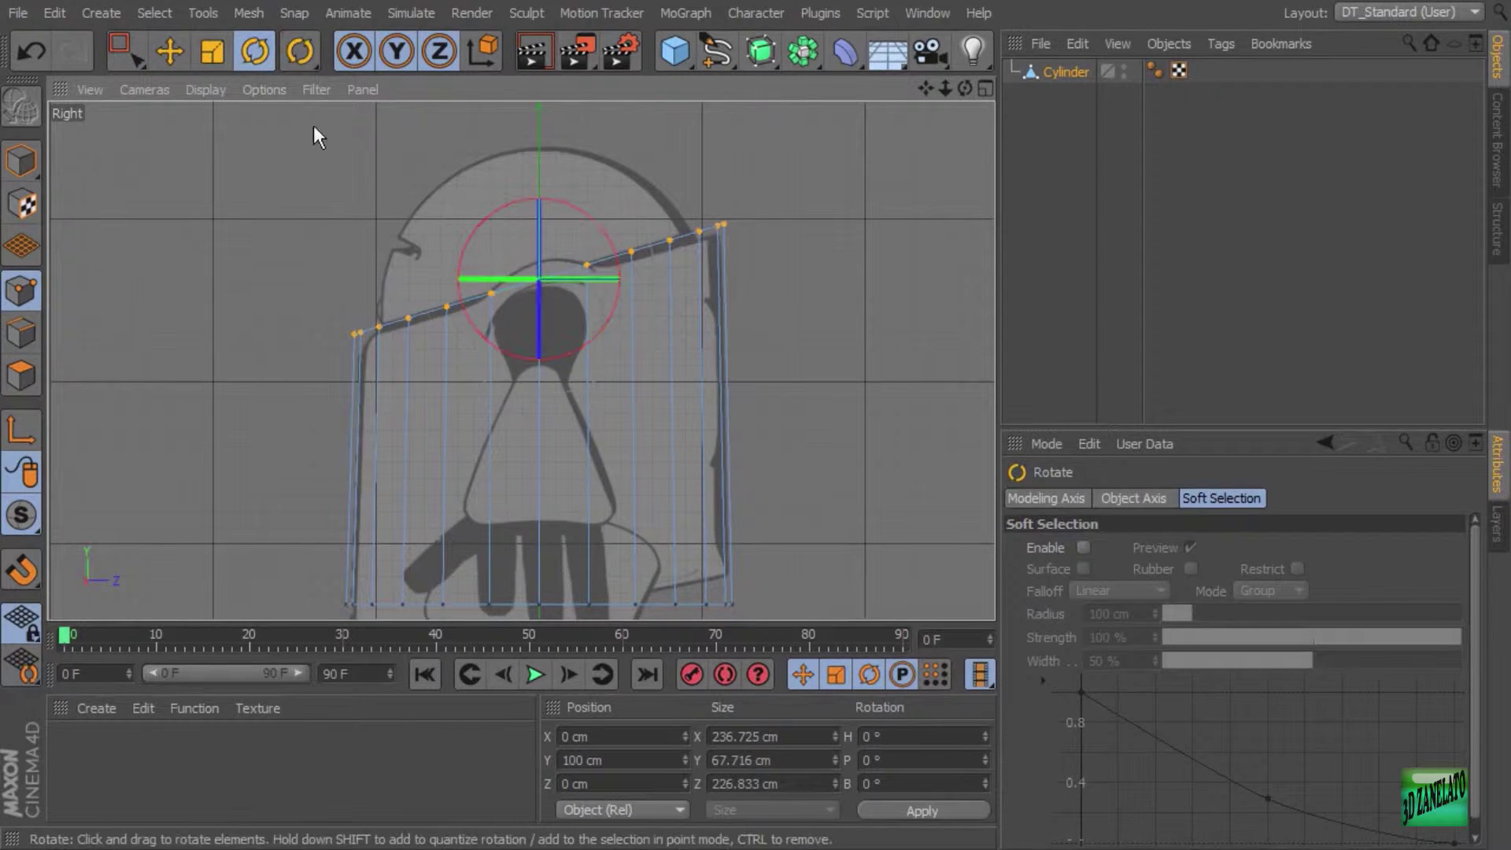
click(169, 51)
drag(536, 202, 540, 214)
Select the cylinder's bottom ring of points and rotate it to match the slope of the torso's lower edge
alt+middle_drag(749, 329, 738, 229)
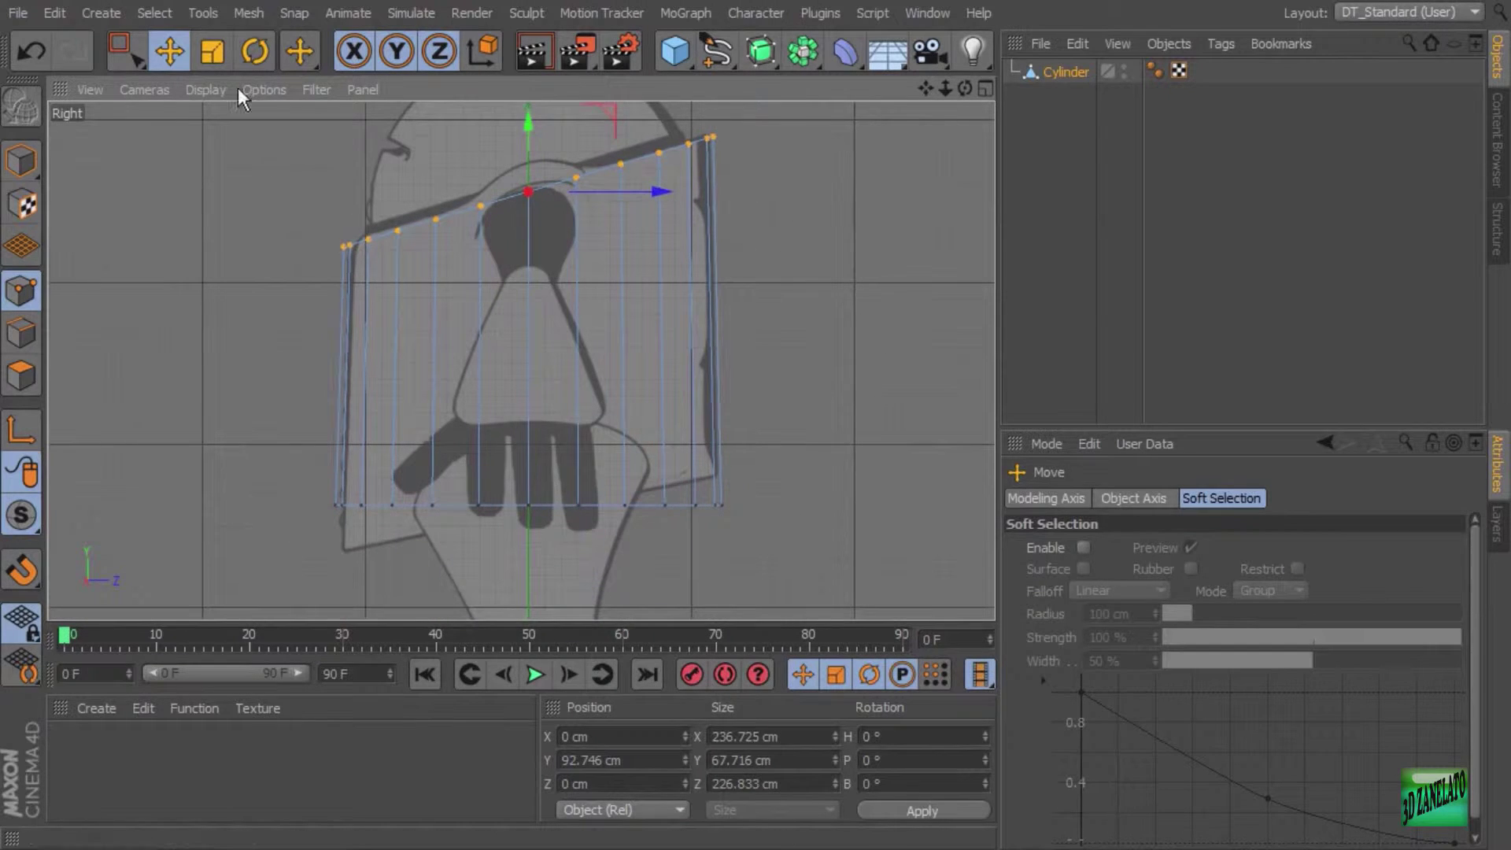
click(119, 43)
drag(277, 444, 858, 583)
key(r)
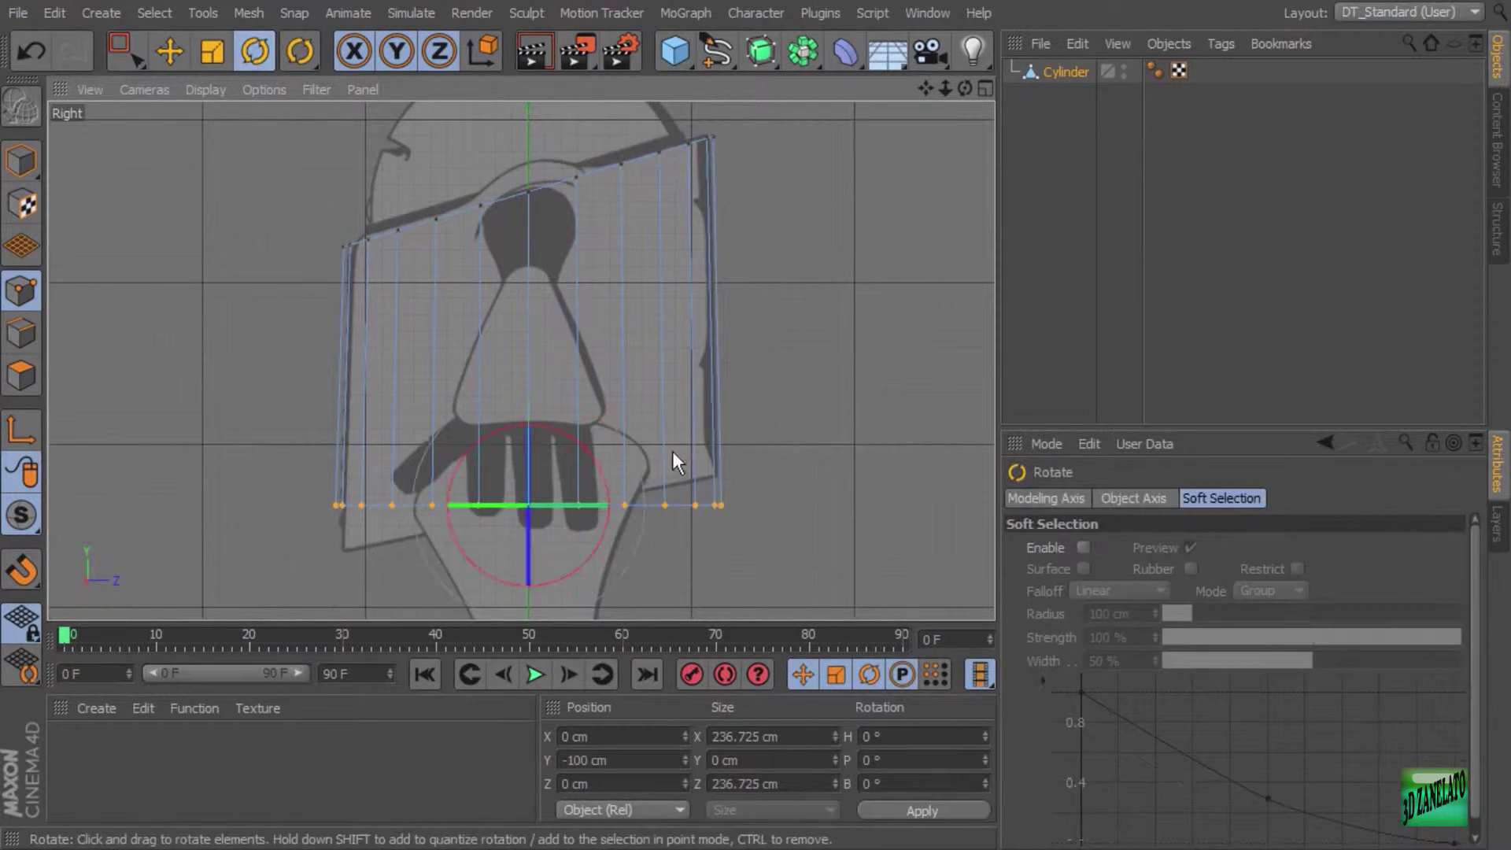
drag(601, 474, 603, 451)
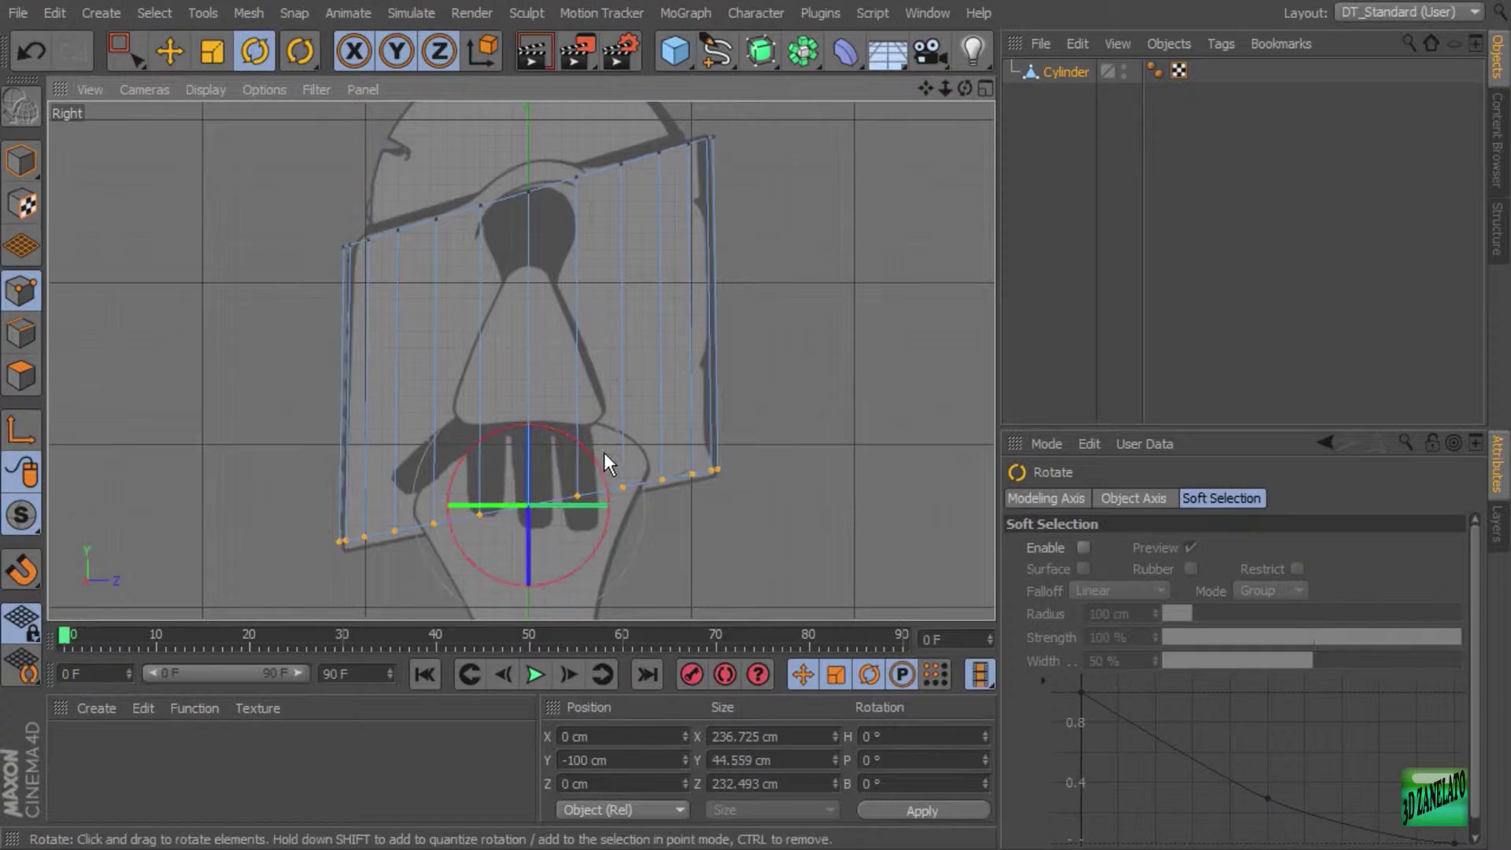
Lower the cylinder's bottom ring of points to about Y -102 cm
click(169, 51)
drag(531, 376, 531, 381)
middle_click(848, 380)
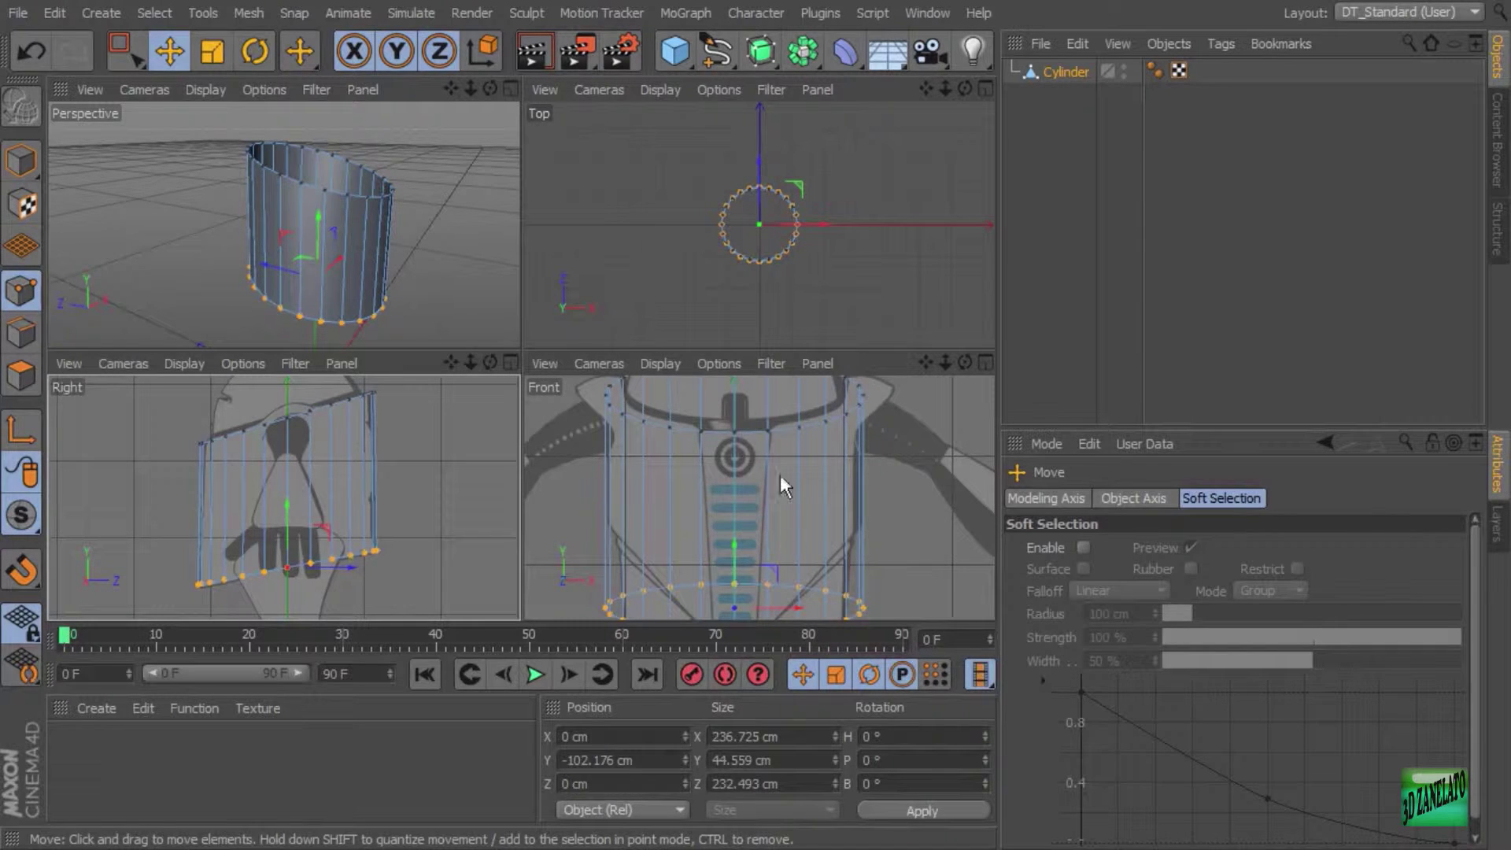
In an enlarged Front view, enable Tolerant Selection for Rectangle Selection and delete all polygons on the cylinder's negative-X half
middle_click(800, 463)
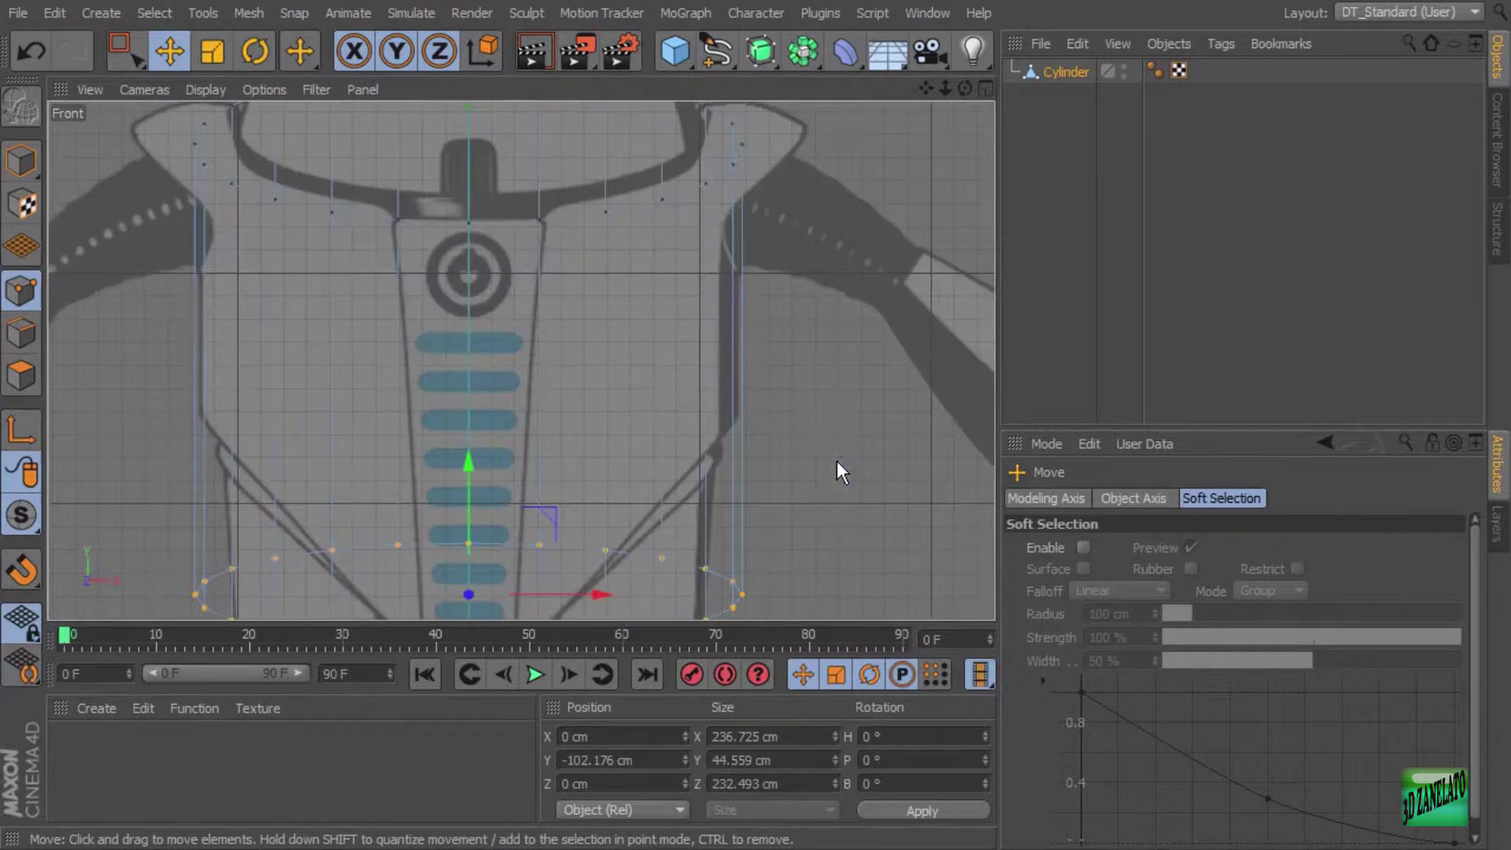
scroll(834, 376, down, 5)
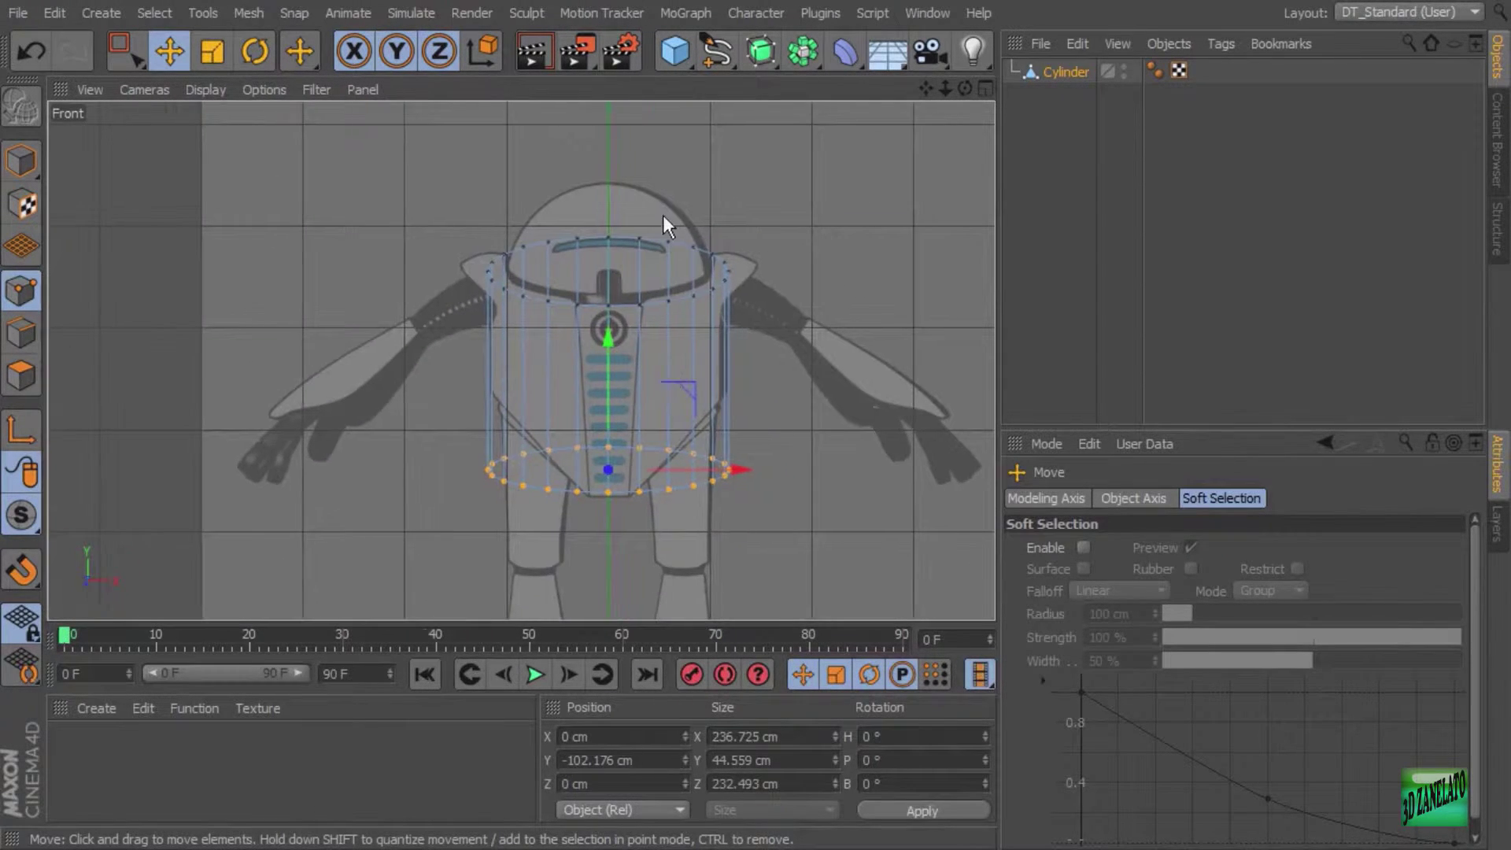
scroll(696, 394, up, 2)
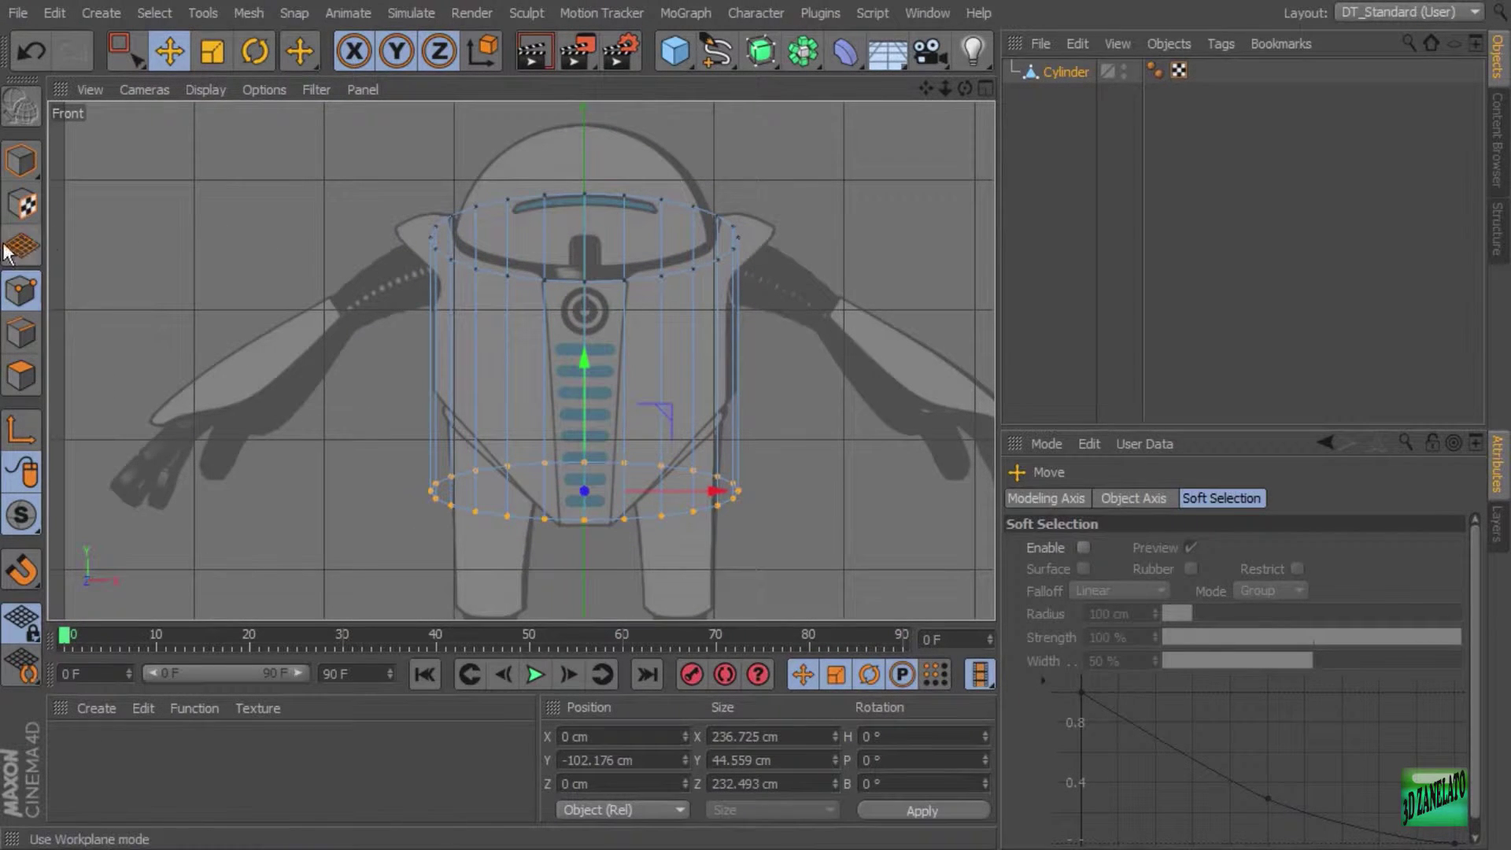
click(20, 375)
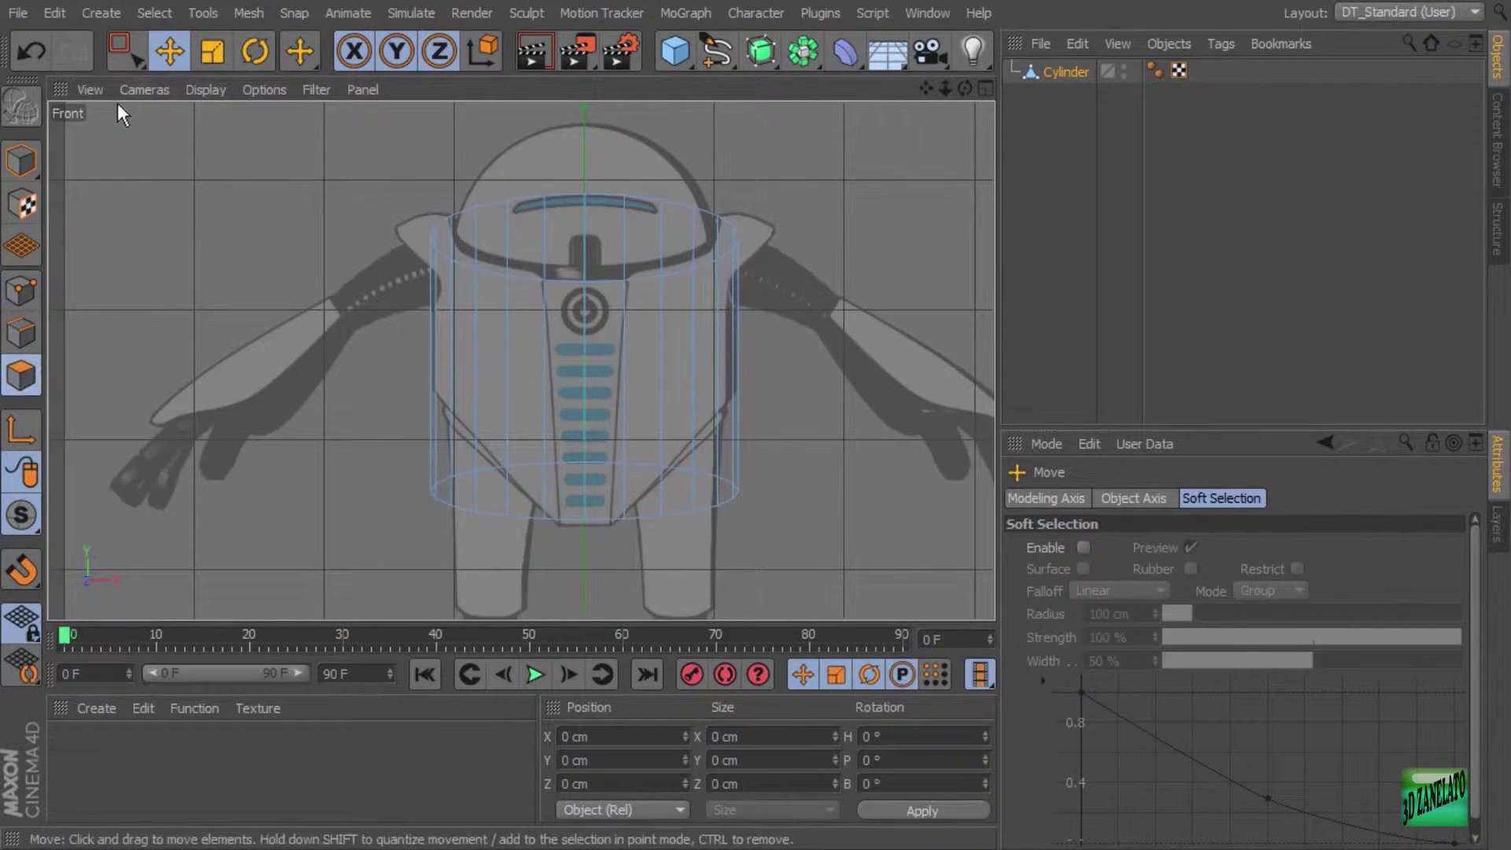
click(121, 46)
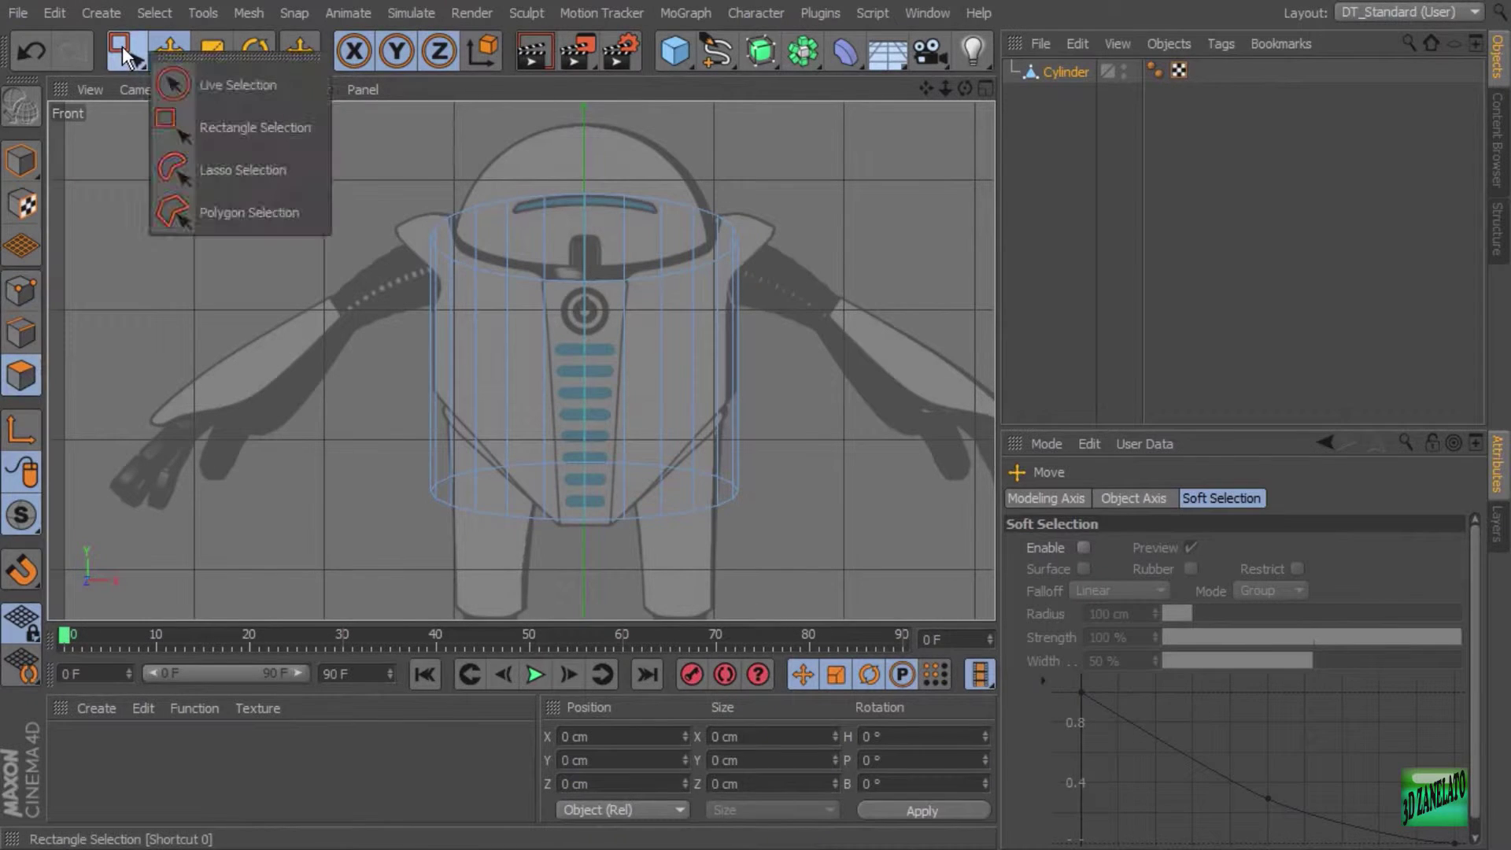
click(181, 128)
drag(270, 118, 569, 601)
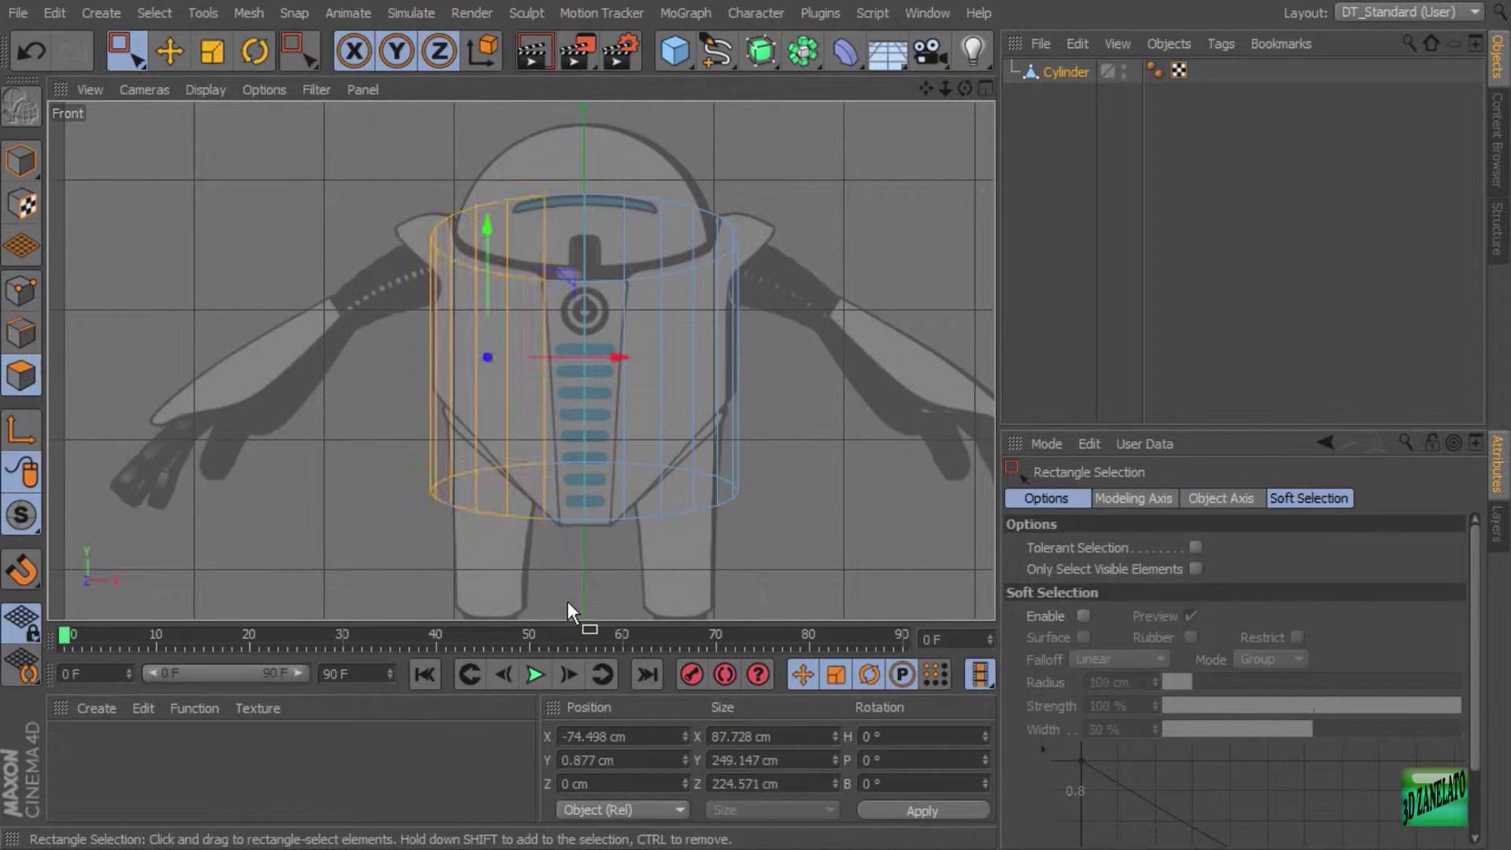
drag(346, 109, 564, 603)
click(1196, 548)
drag(299, 142, 583, 601)
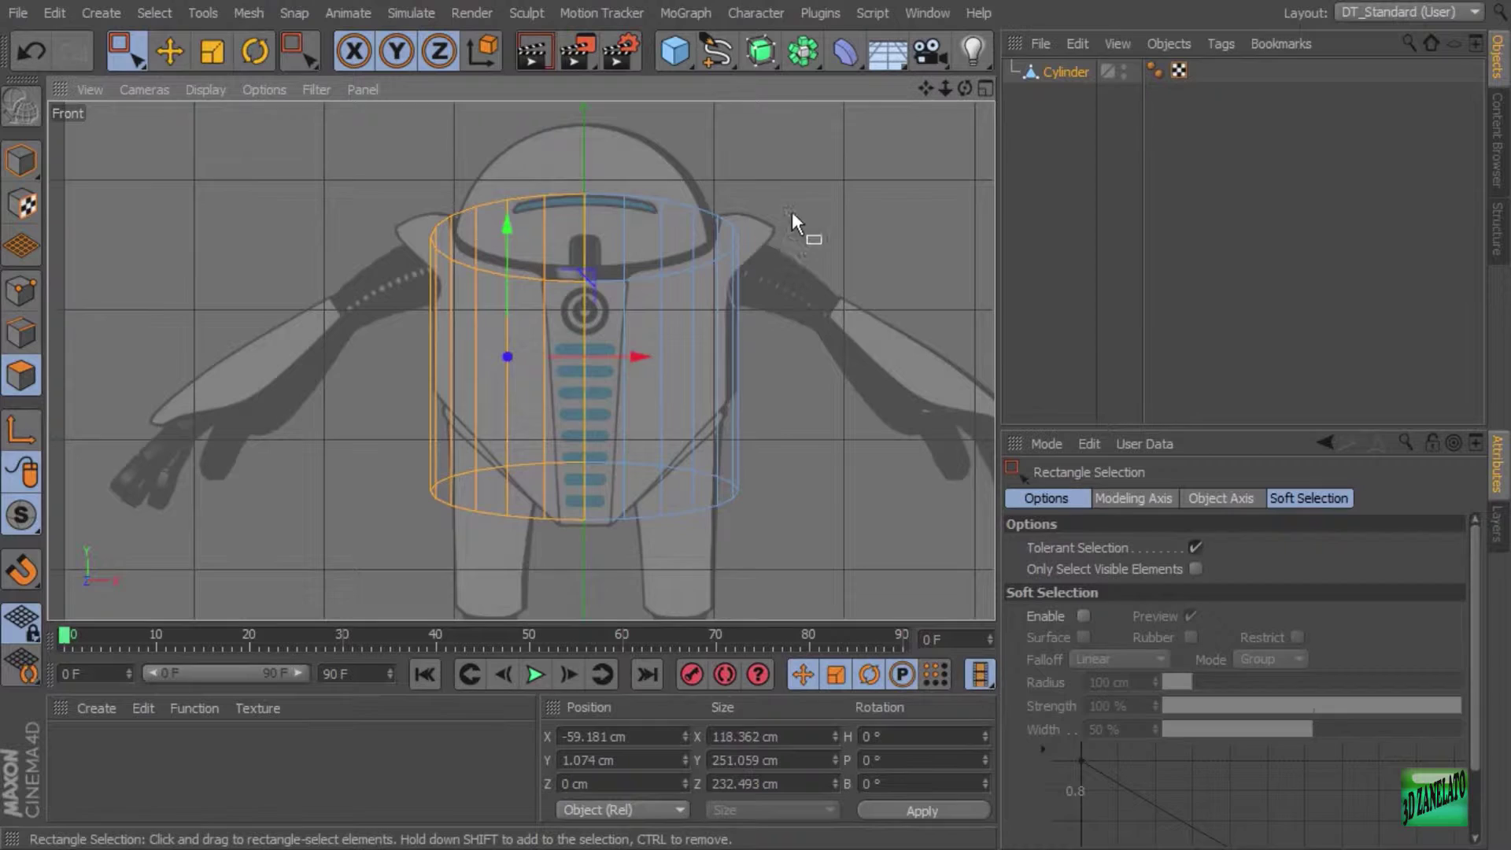
key(Delete)
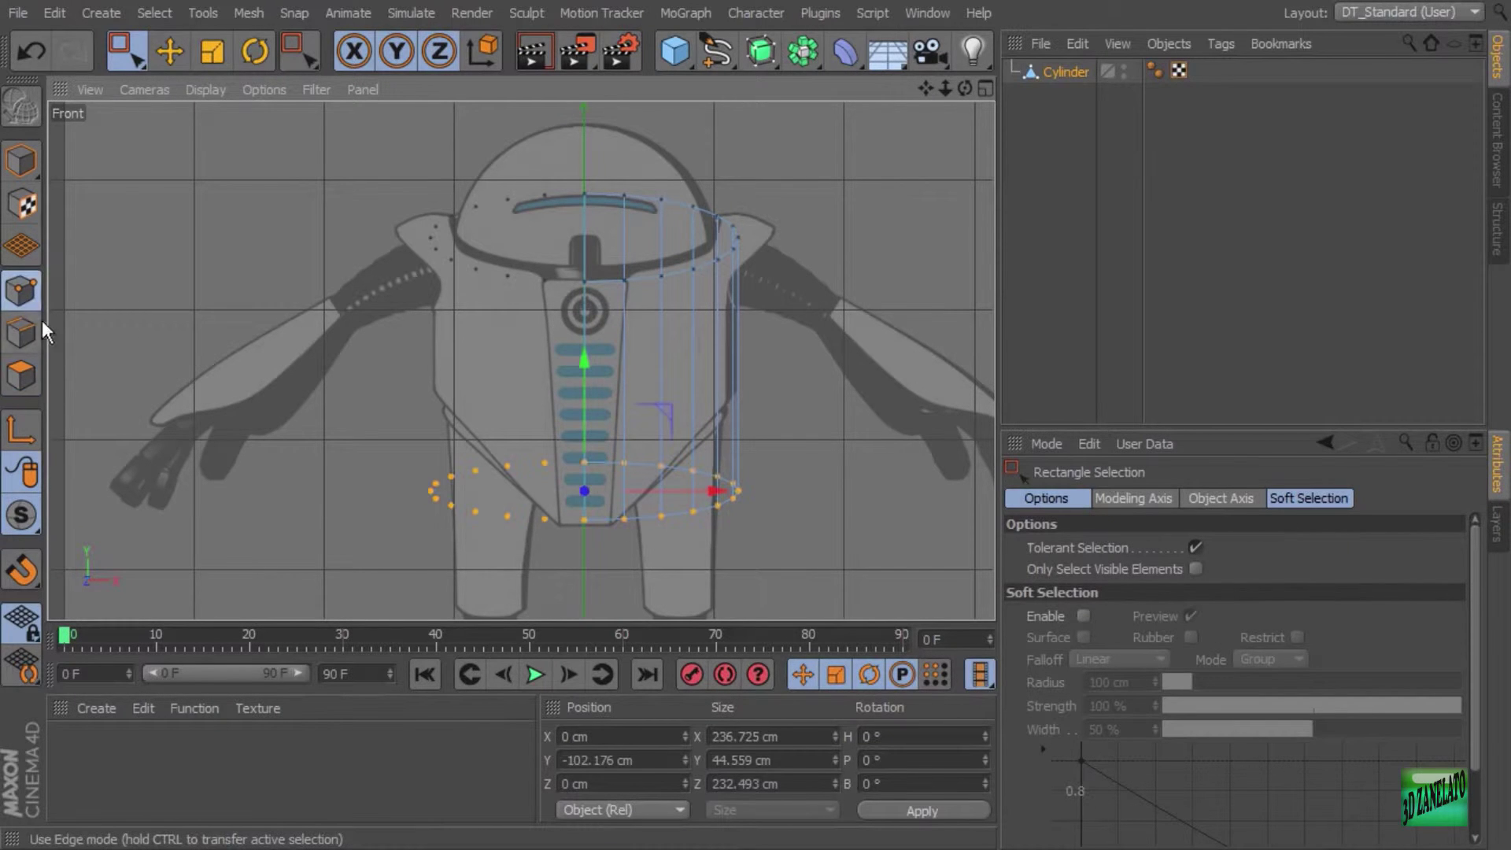
Remove the stray points left by the deleted half by running Optimize on the cylinder
drag(556, 181, 371, 291)
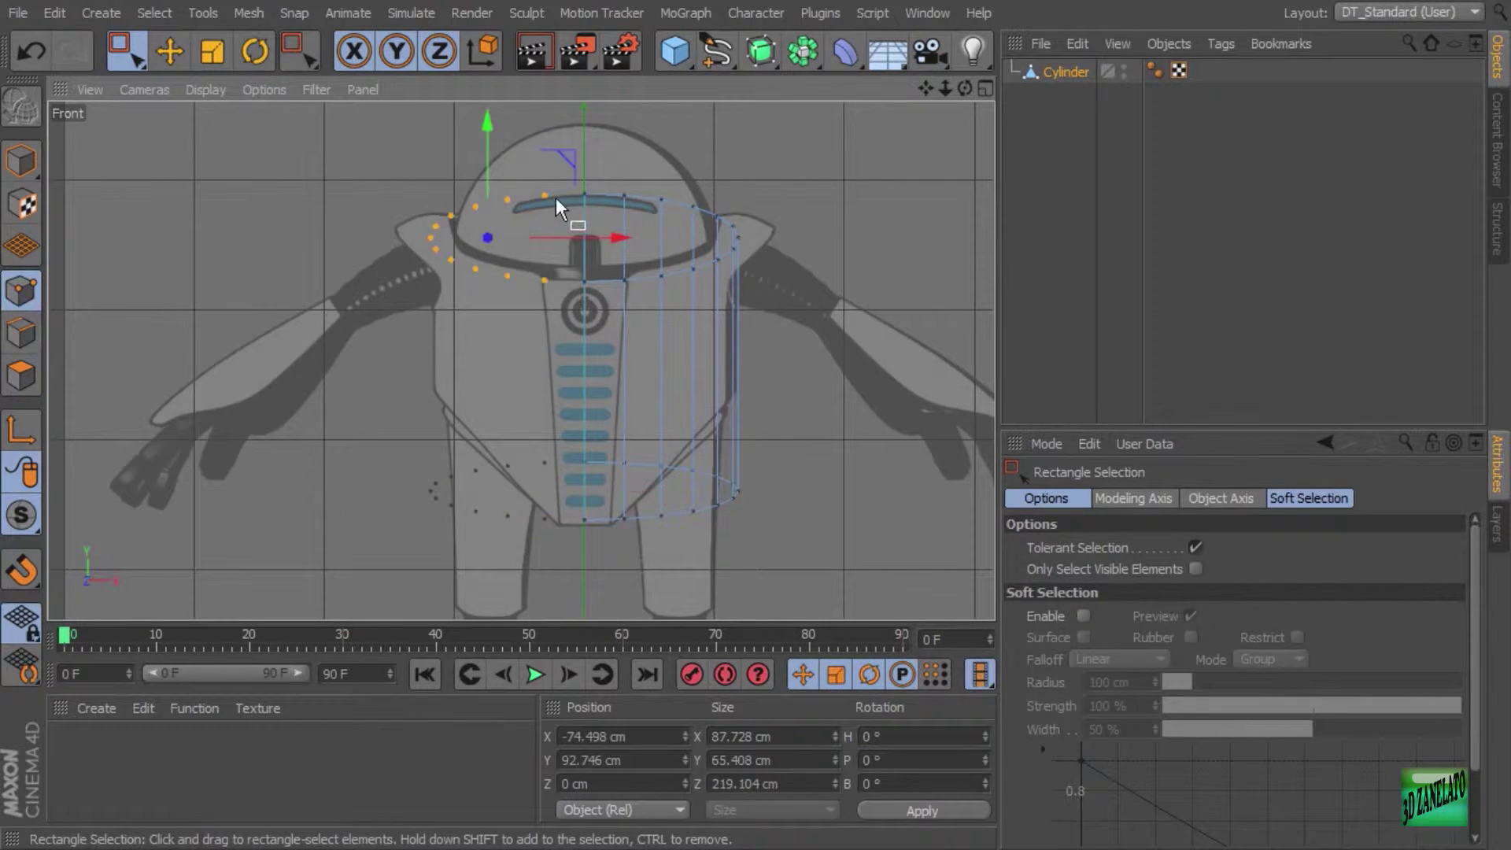
click(759, 154)
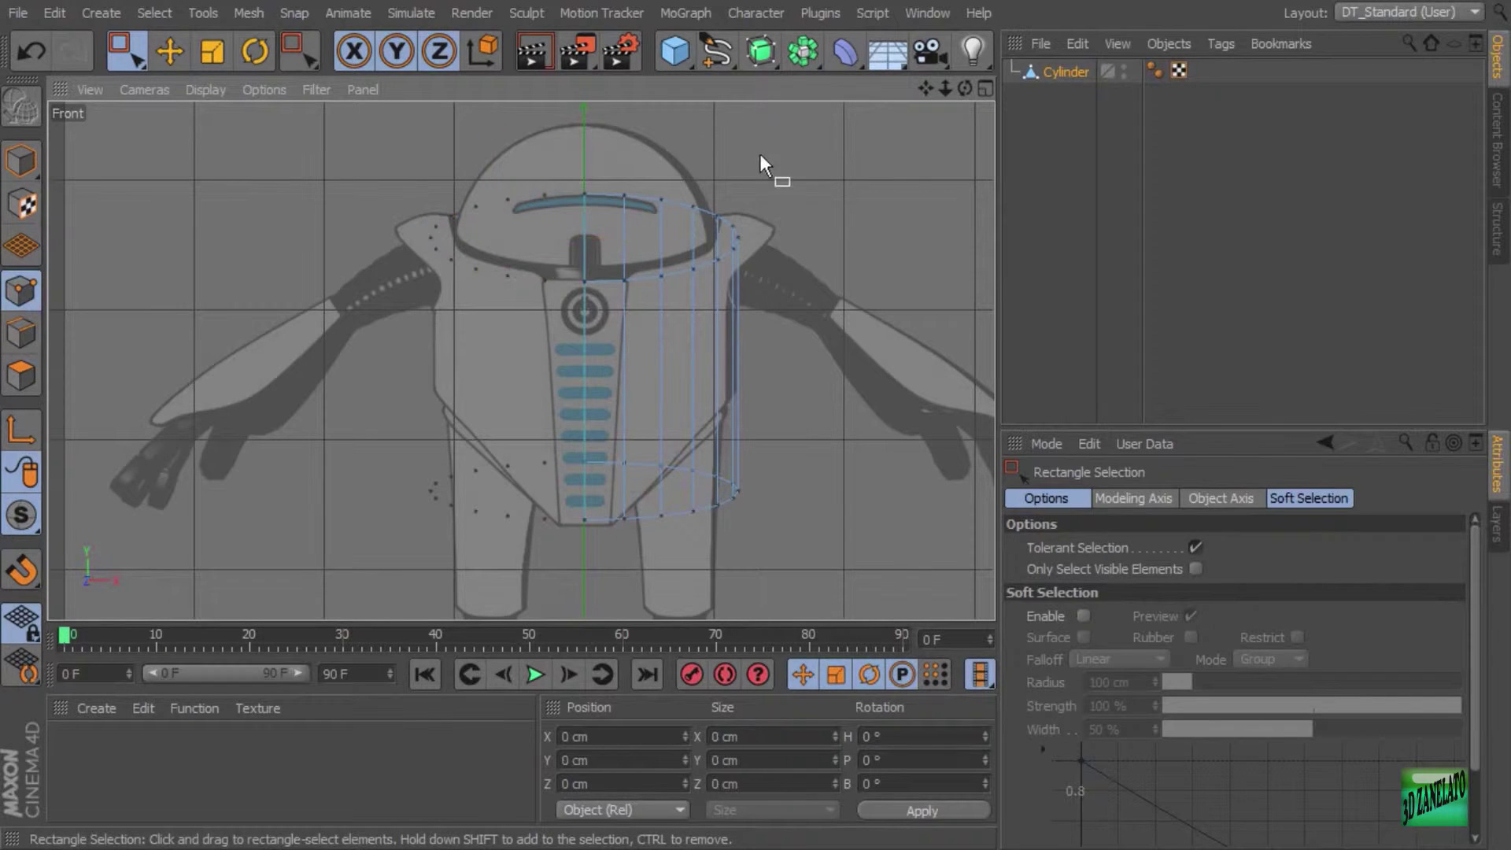
right_click(806, 131)
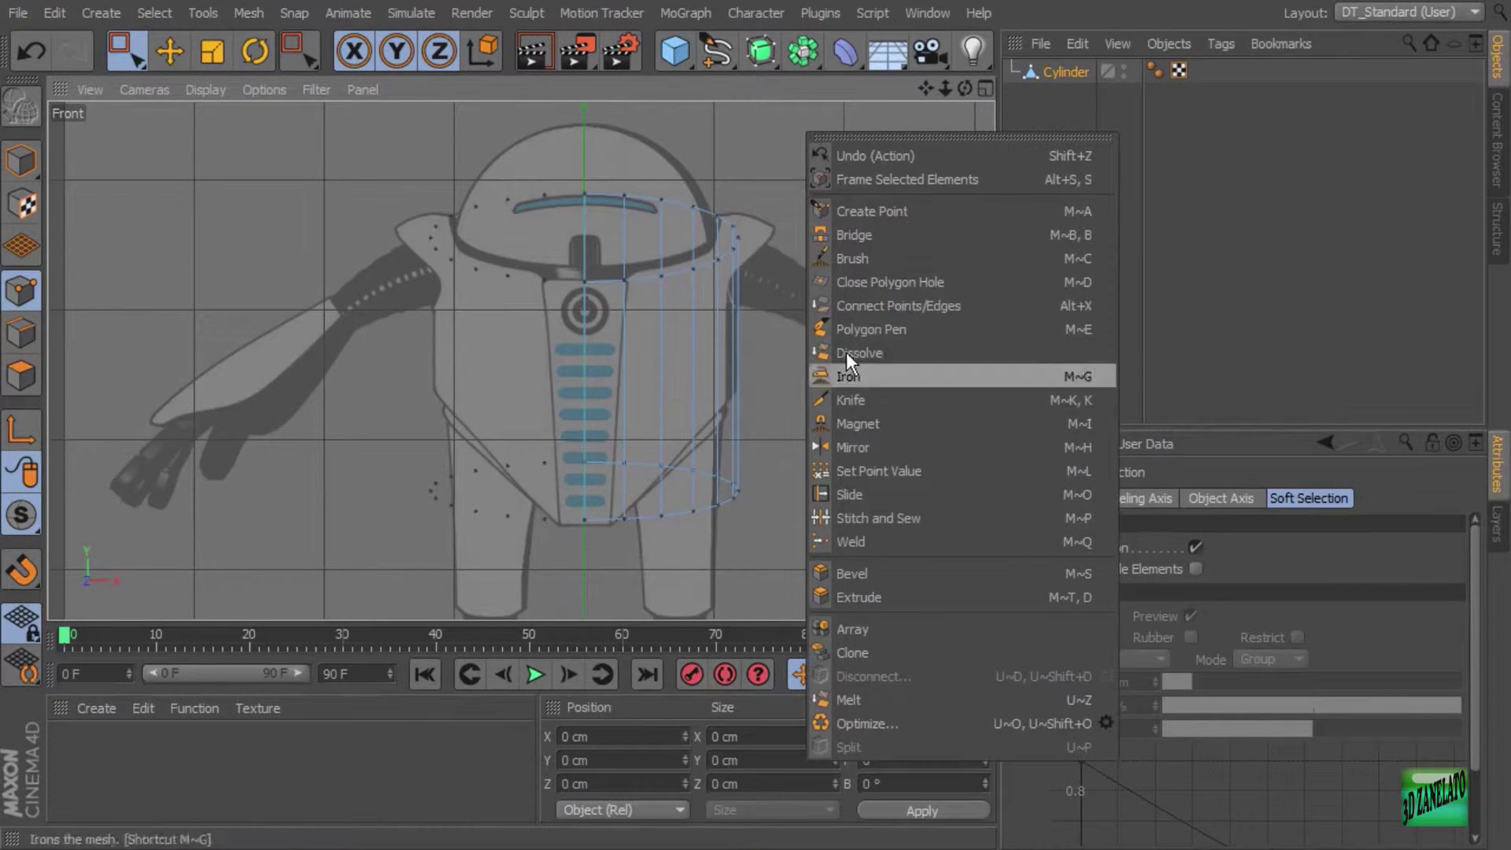
click(895, 719)
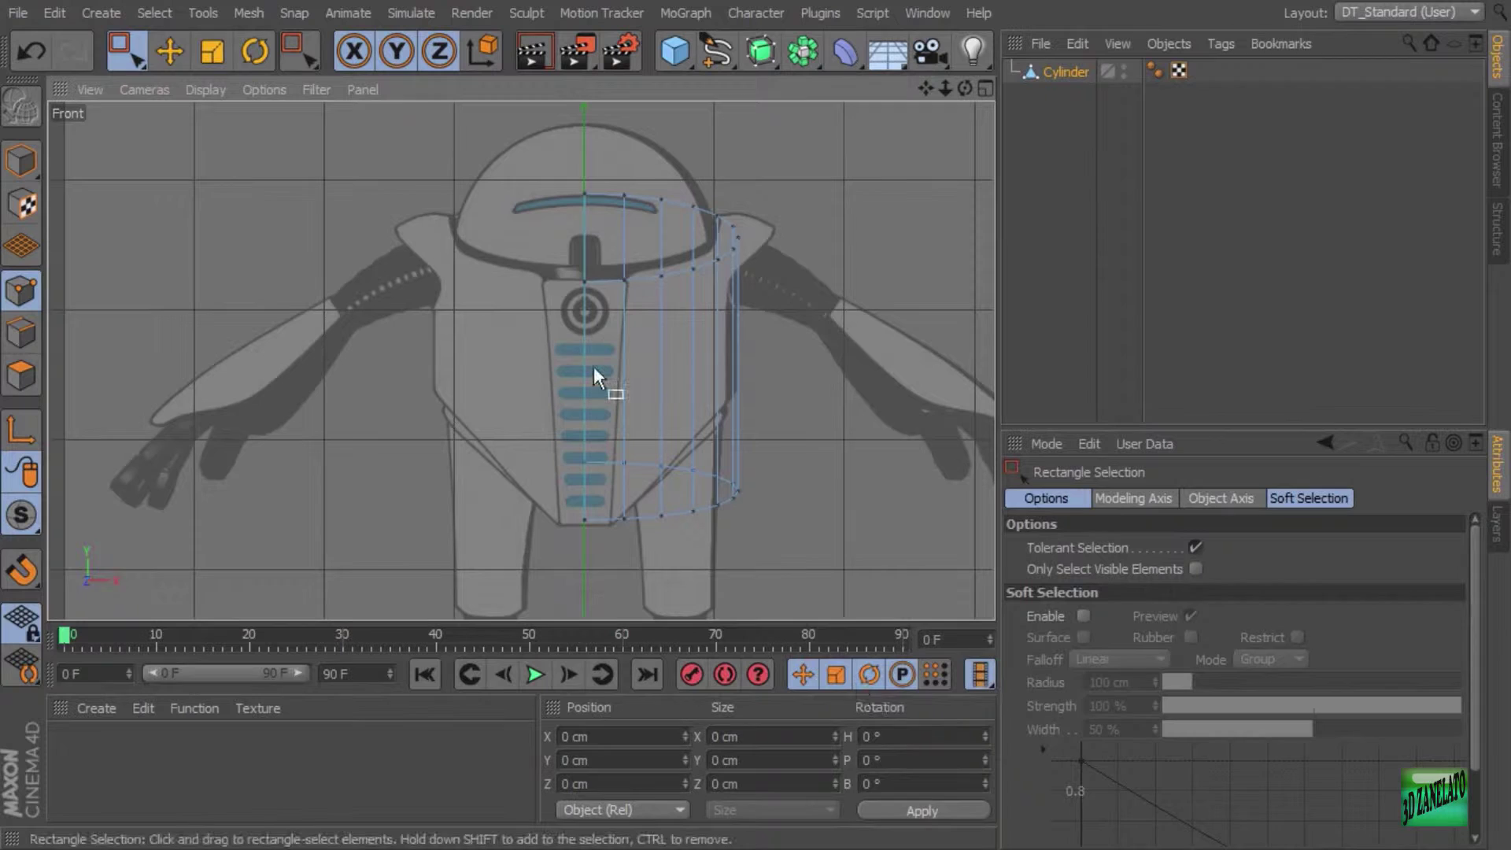
Add a Symmetry object mirroring across the ZY plane and make the half cylinder its child
middle_click(724, 545)
alt+drag(254, 252, 283, 236)
click(815, 51)
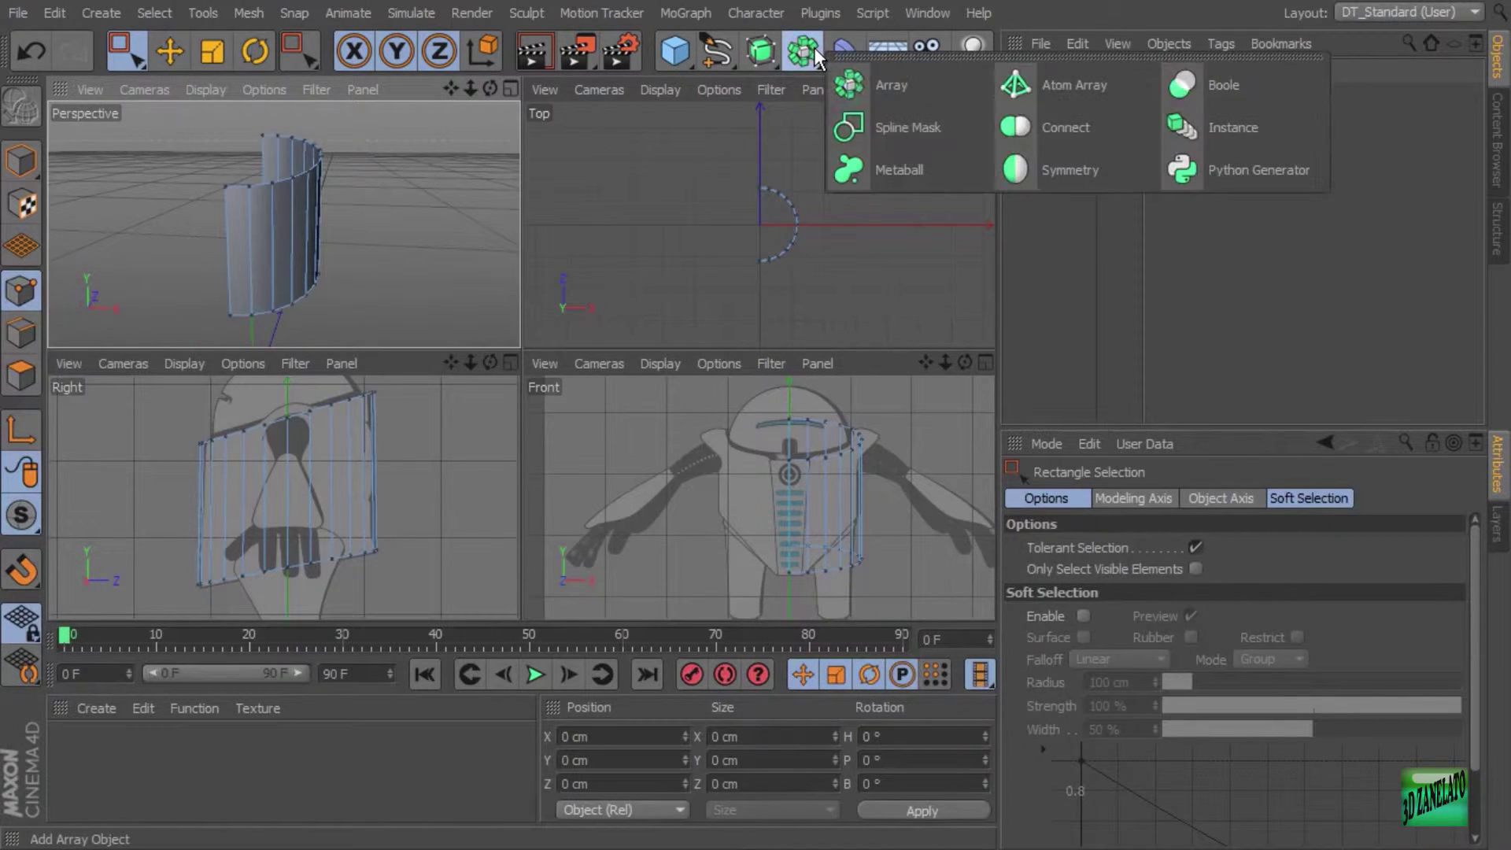
alt+click(1023, 157)
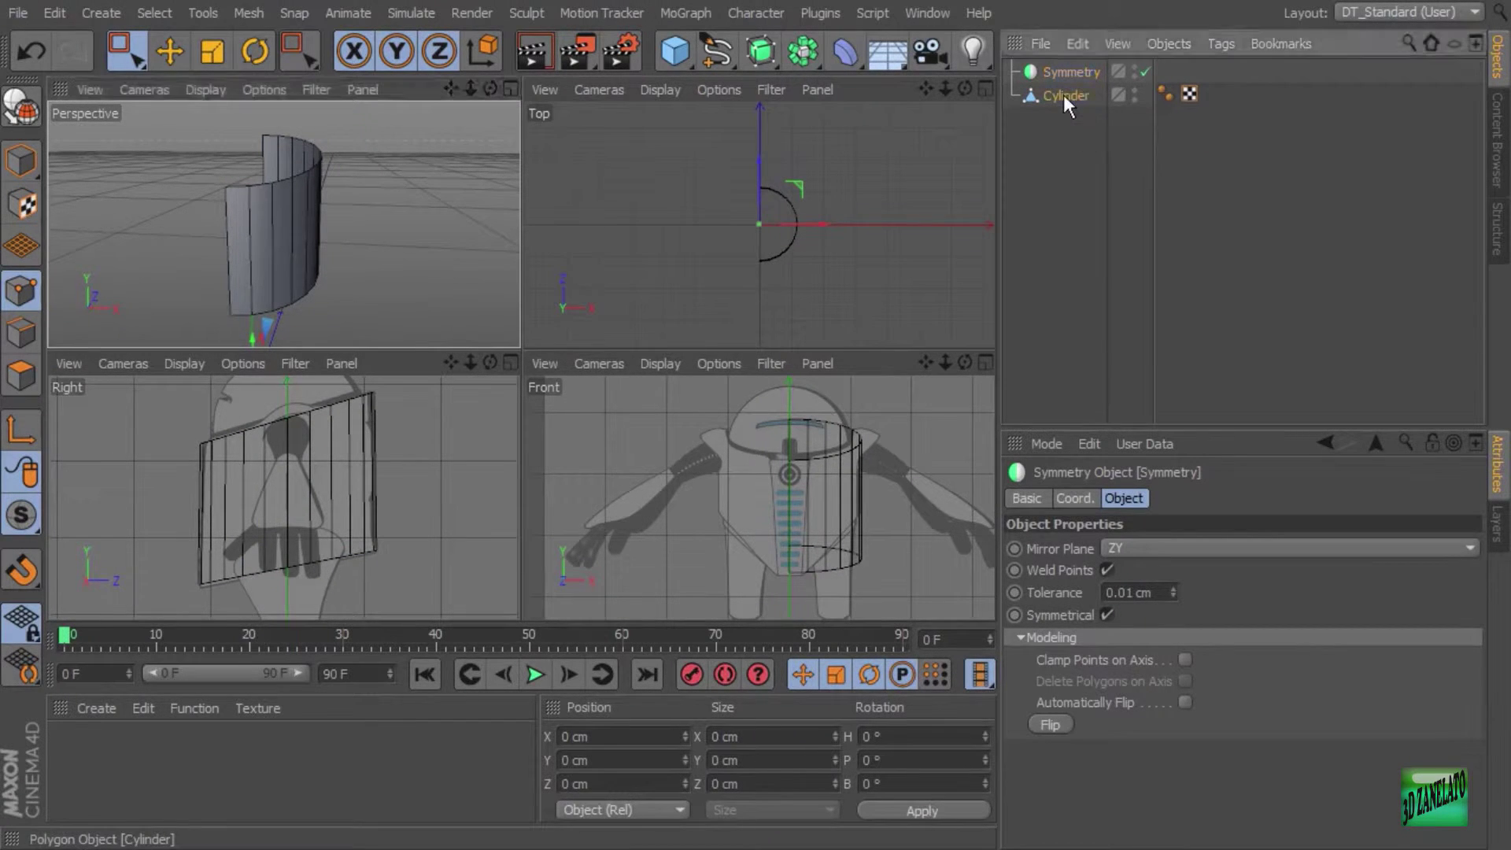
drag(1079, 74, 1080, 72)
click(1083, 73)
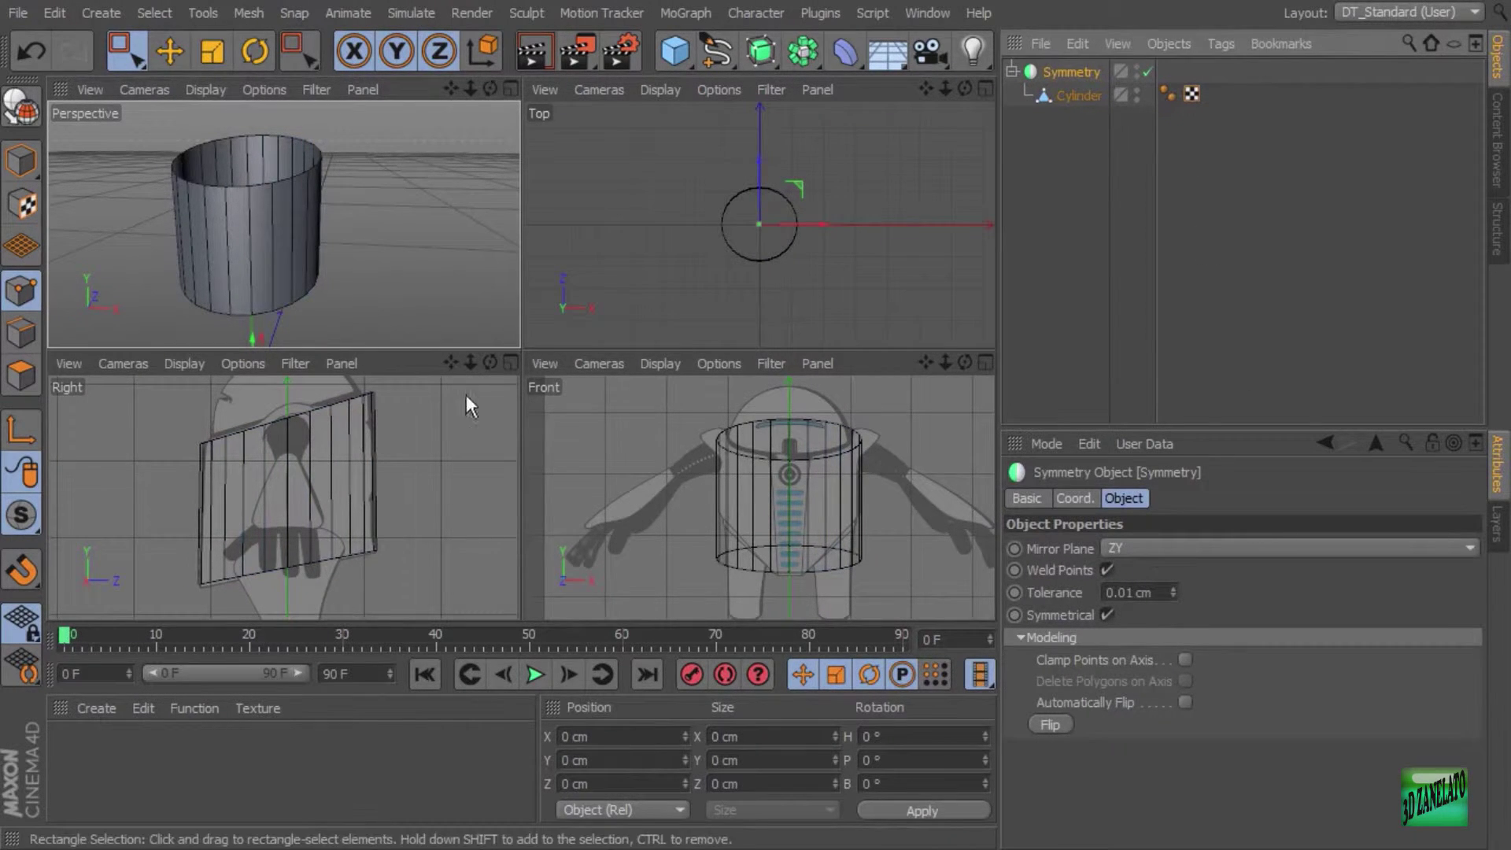
alt+drag(309, 269, 346, 246)
alt+middle_drag(346, 243, 389, 231)
alt+right_drag(389, 229, 408, 218)
alt+middle_drag(408, 217, 398, 238)
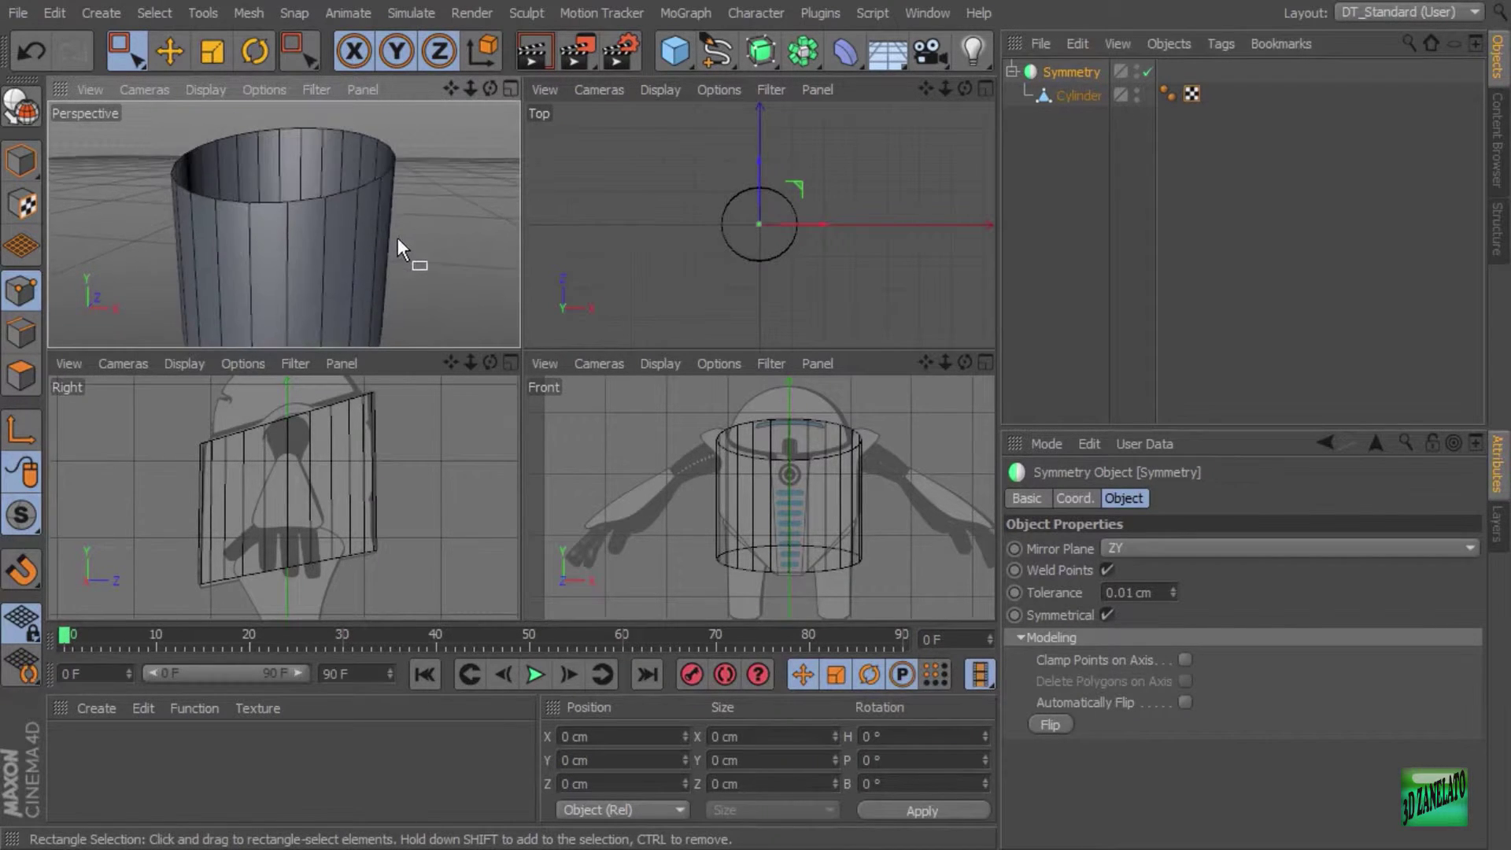
Select the cylinder inside the Symmetry object and show its open underside in an enlarged Perspective view
click(1073, 98)
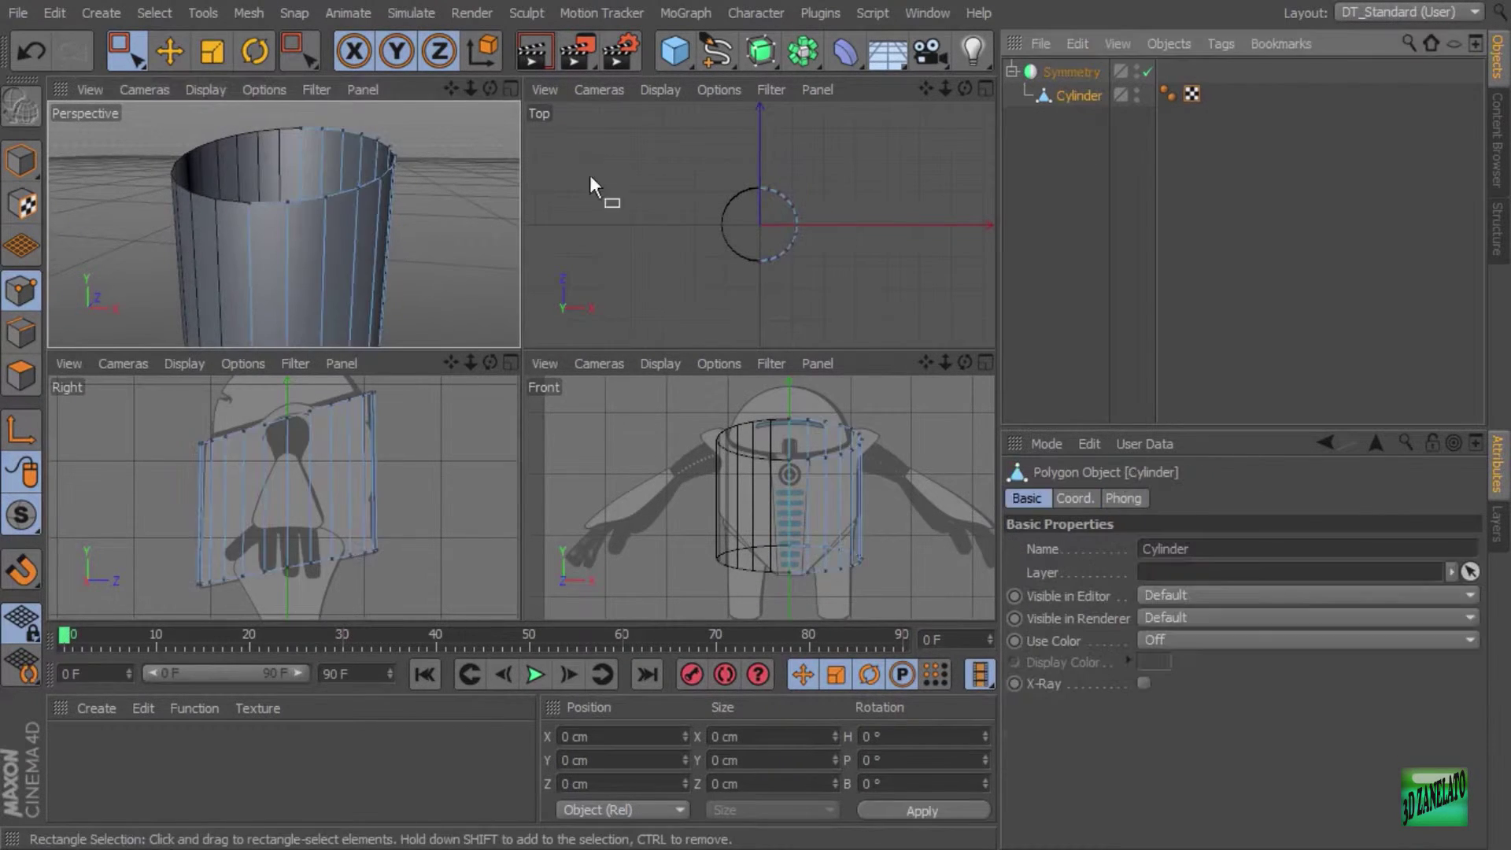
drag(417, 134, 504, 173)
drag(370, 117, 431, 177)
key(ctrl+z)
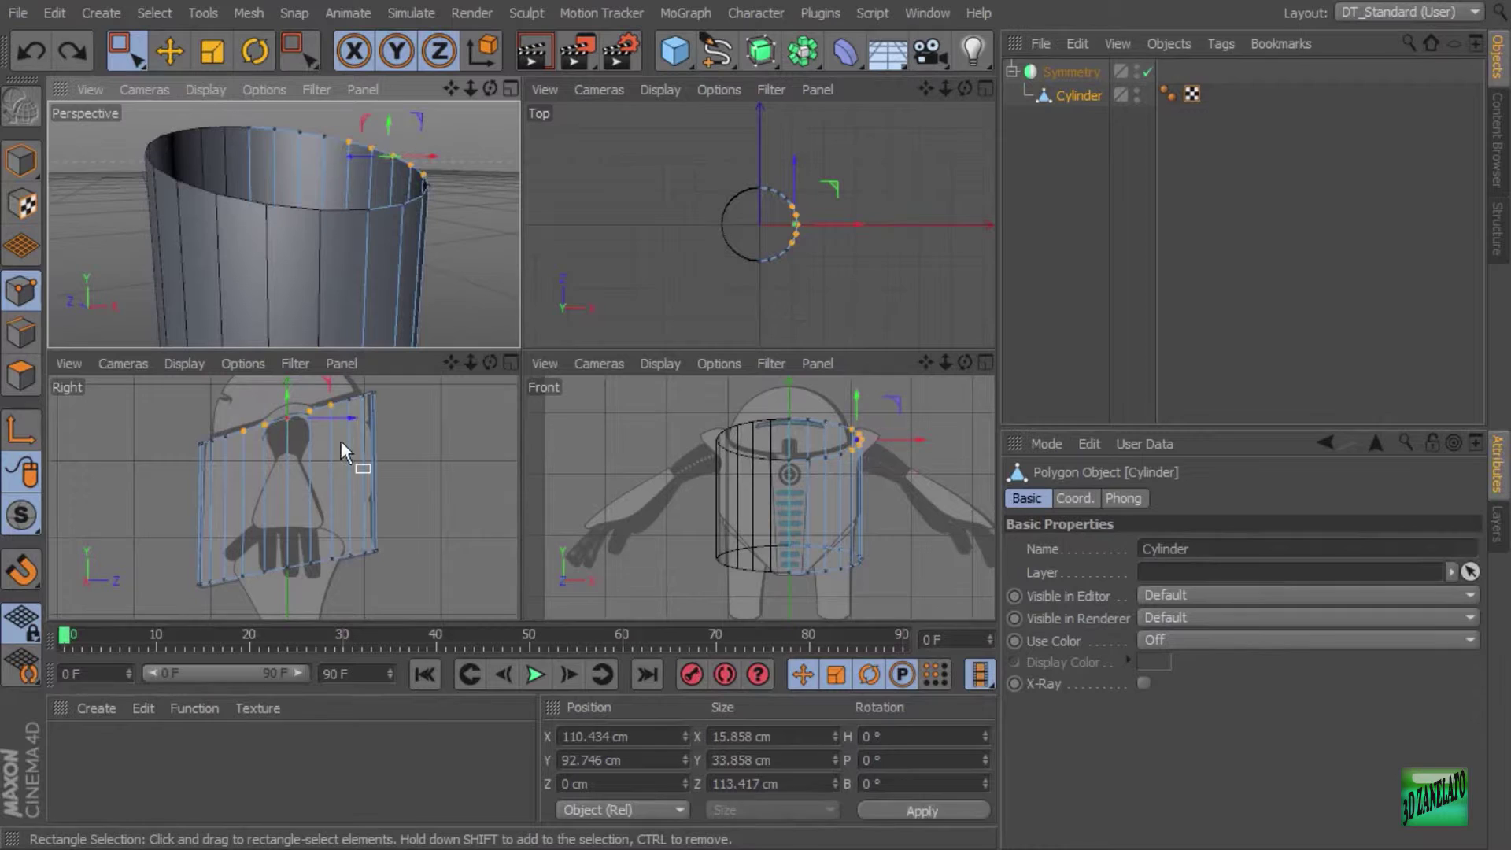
alt+drag(370, 227, 310, 235)
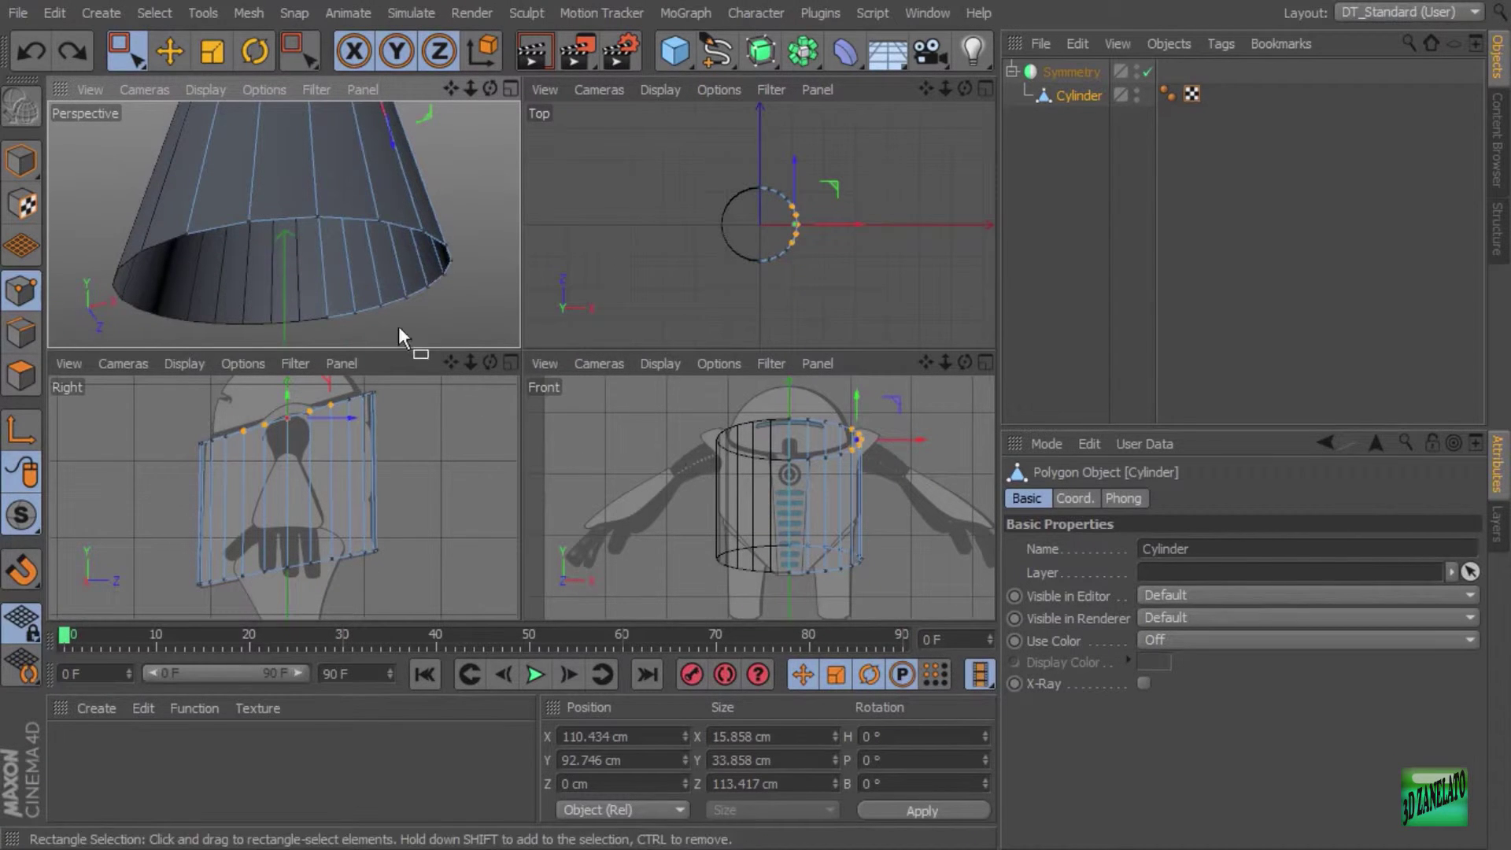
middle_click(460, 227)
alt+drag(749, 388, 526, 291)
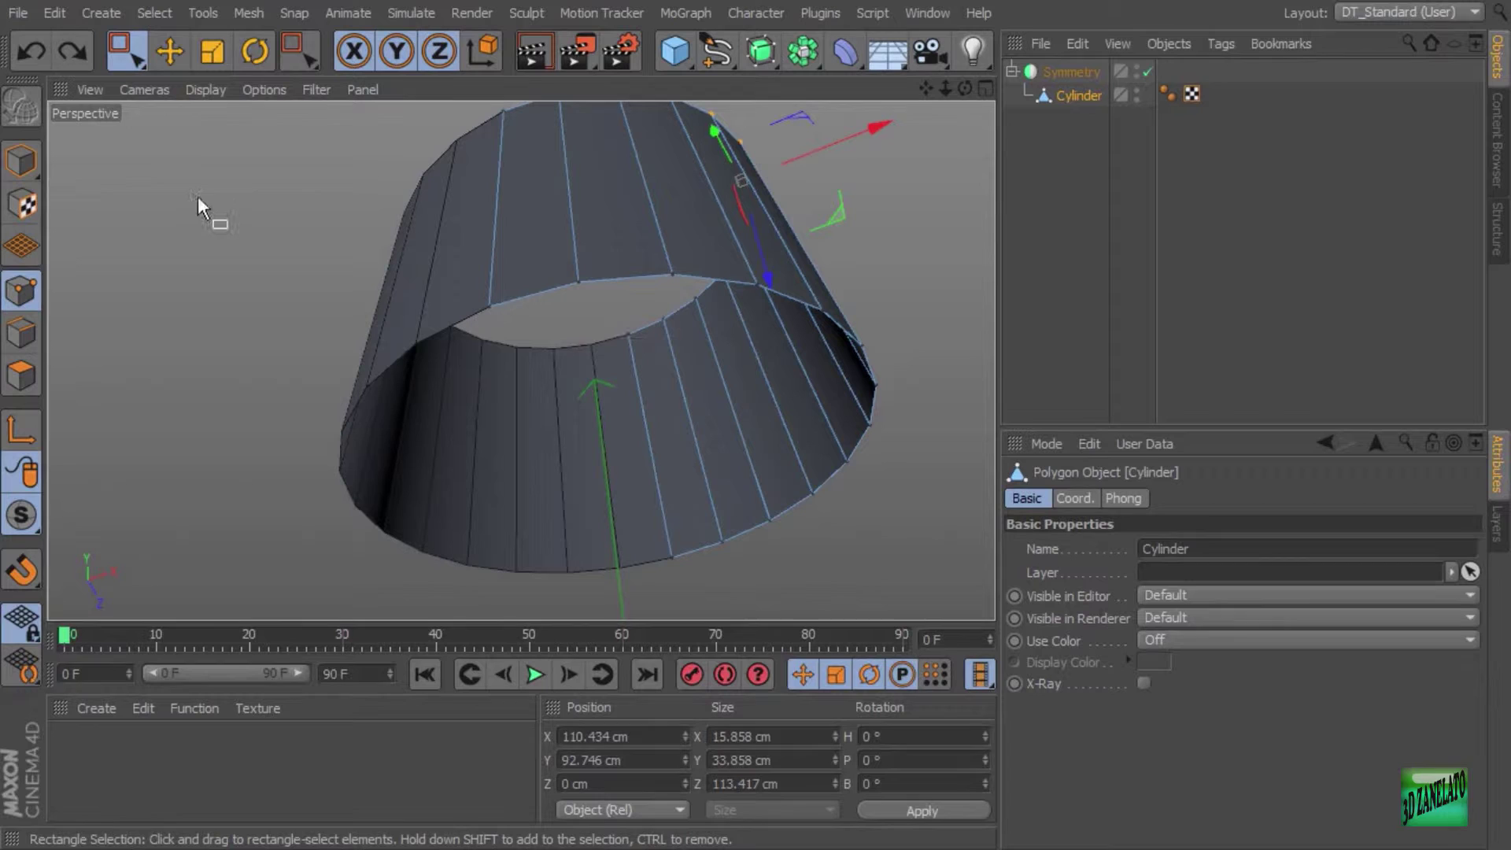
Bridge the front and back bottom edges beside the cylinder's centreline with a polygon strip using Stitch and Sew
click(21, 332)
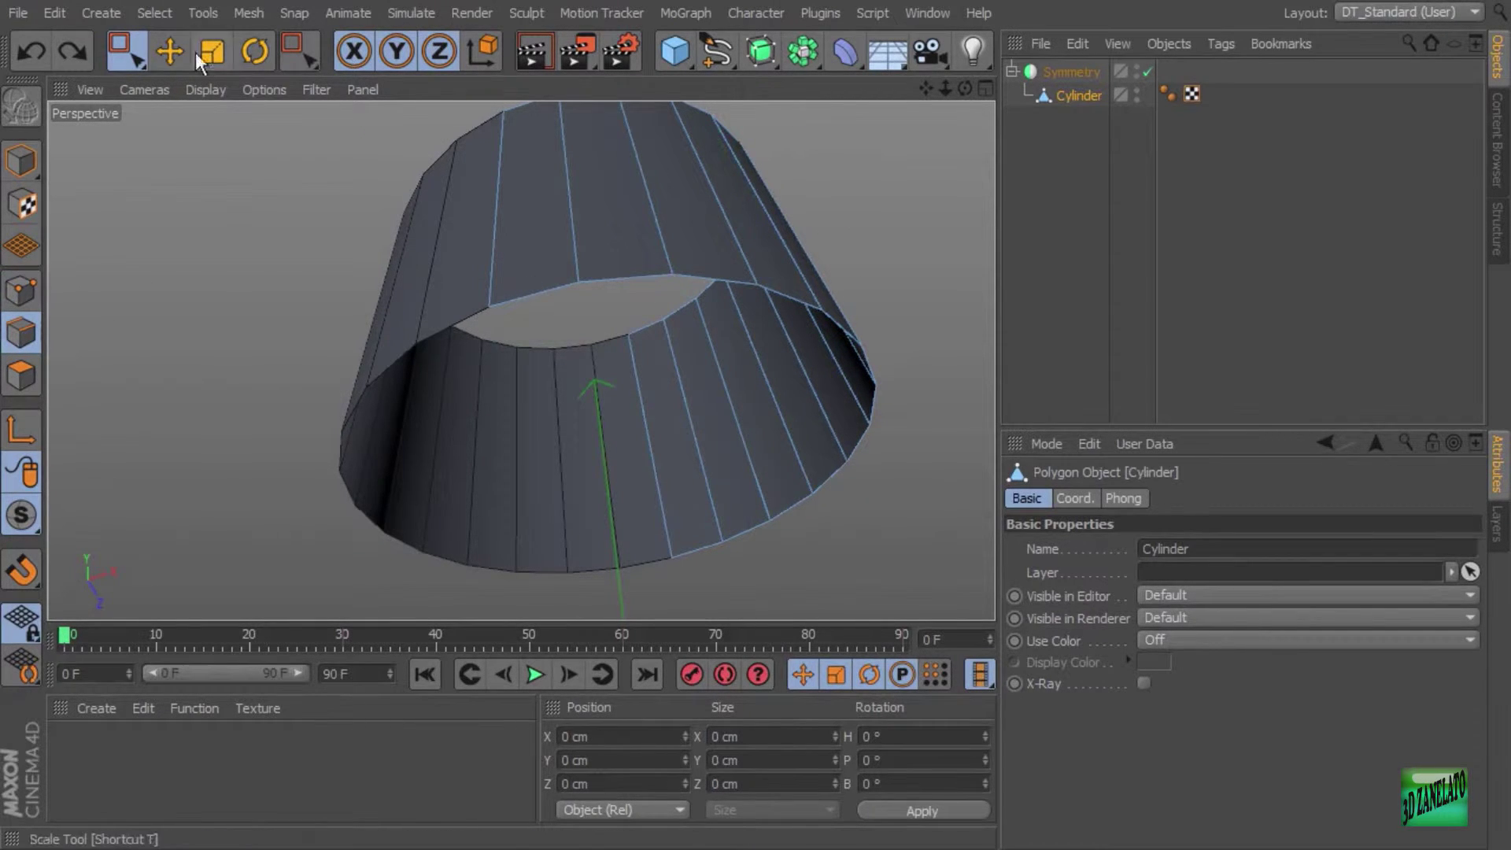
drag(125, 49, 185, 95)
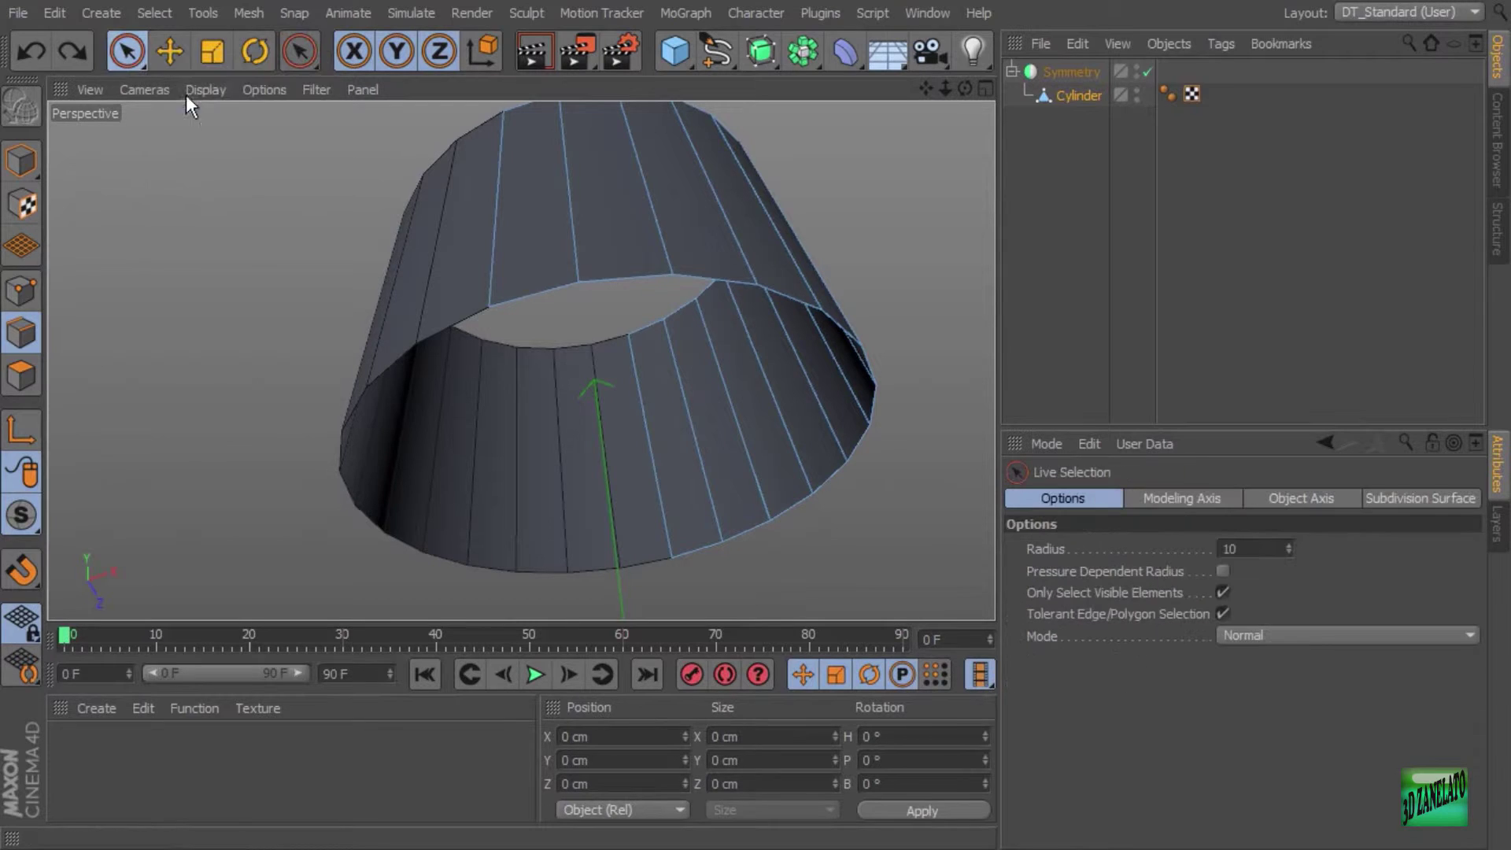
click(535, 293)
shift+click(701, 553)
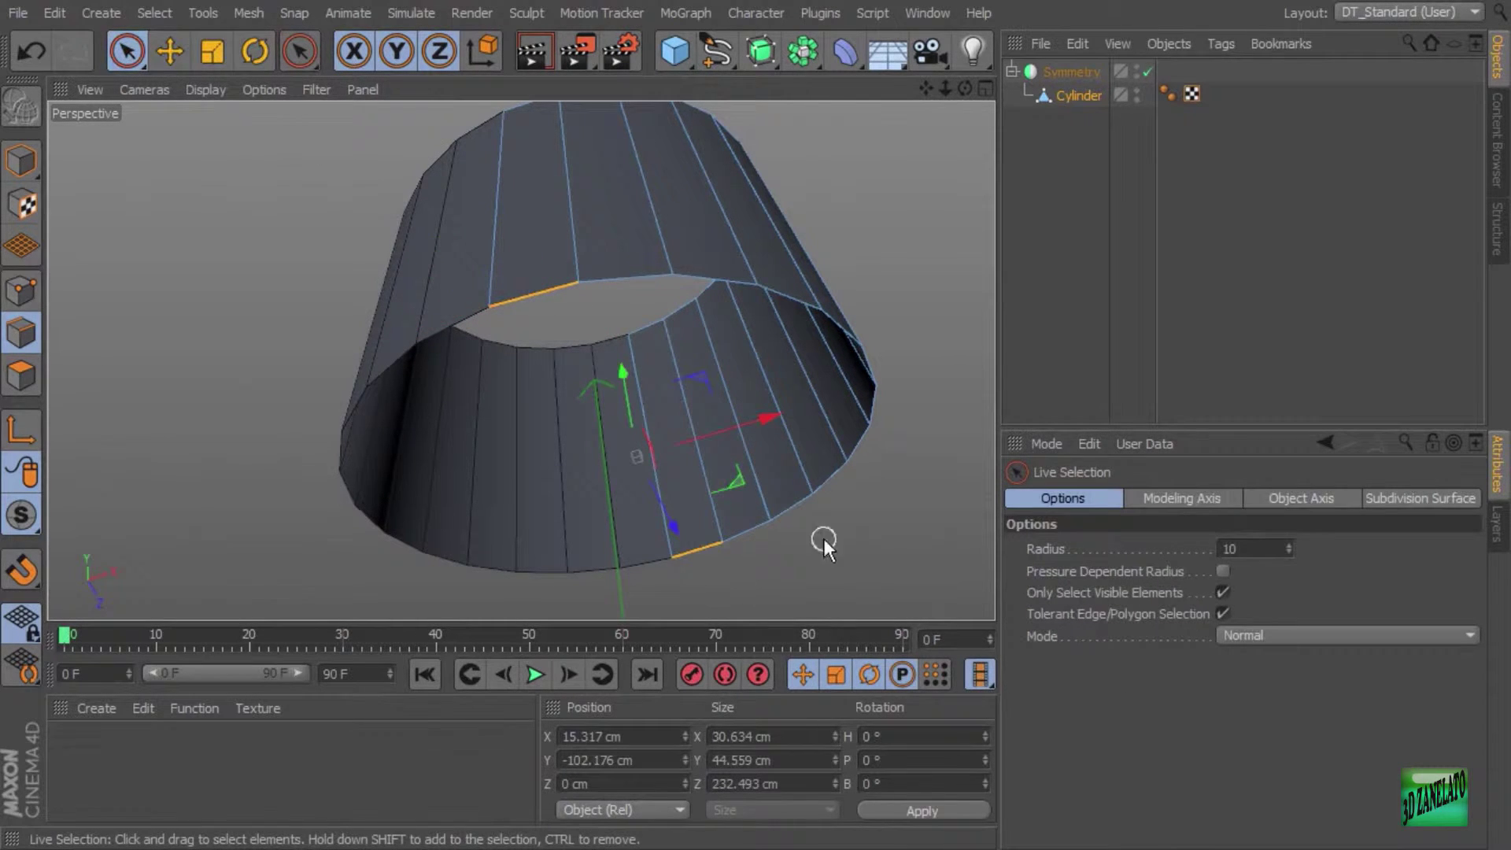
right_click(873, 231)
click(935, 636)
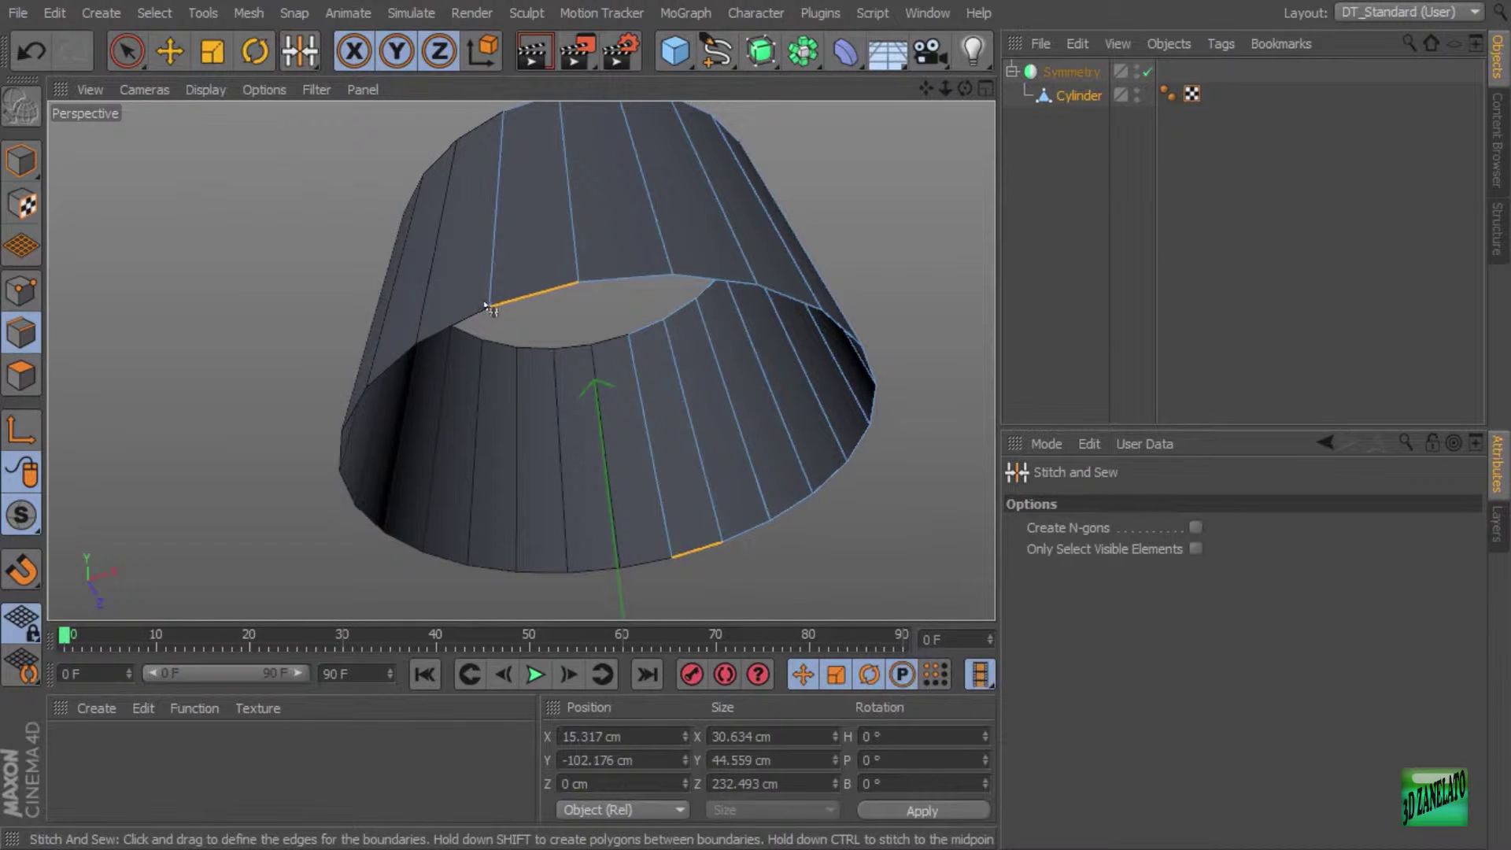
drag(518, 339, 631, 506)
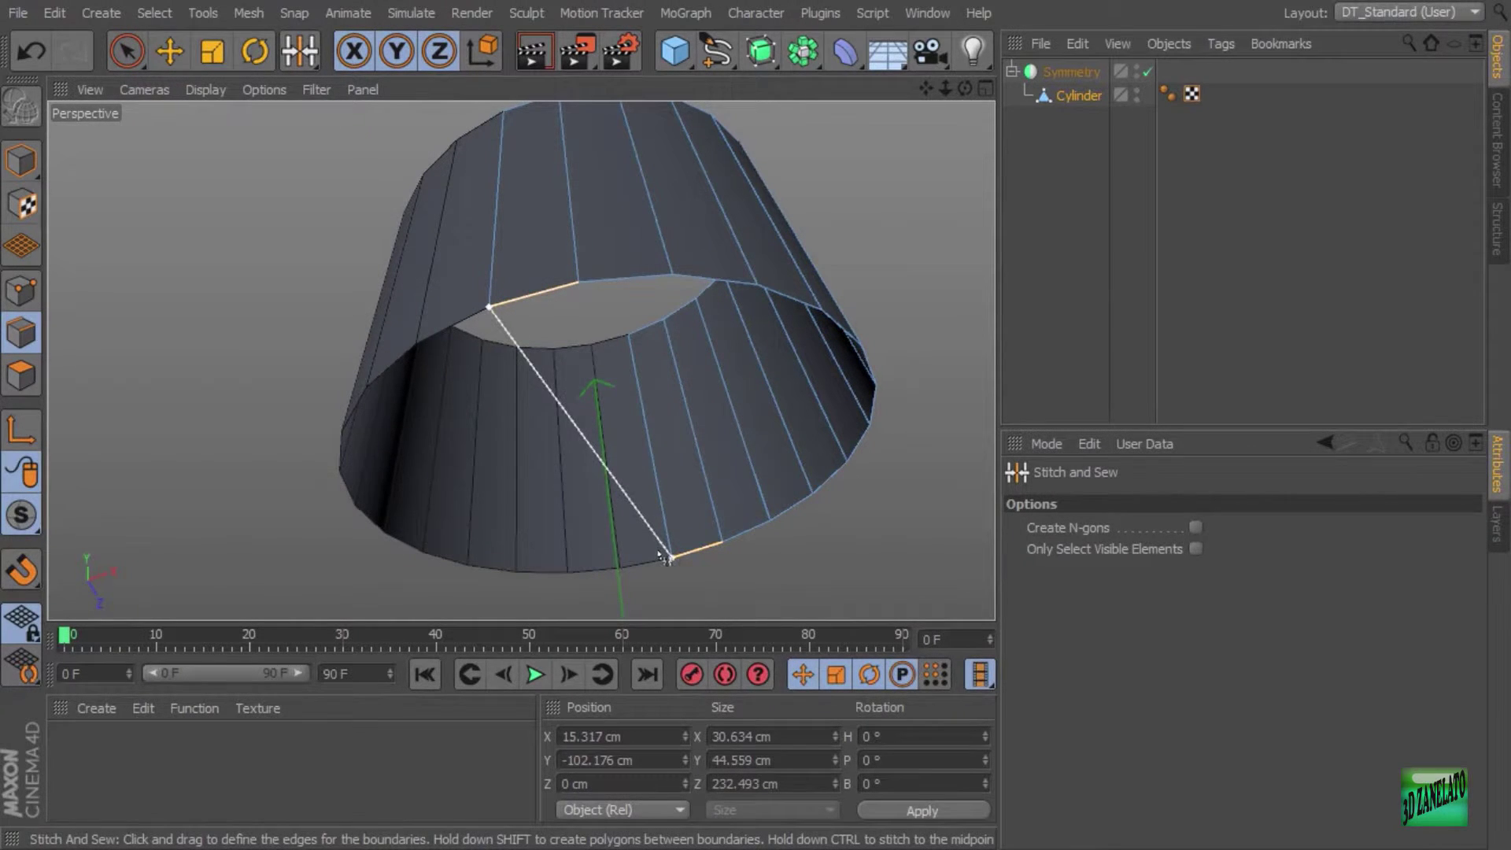
drag(661, 556, 665, 559)
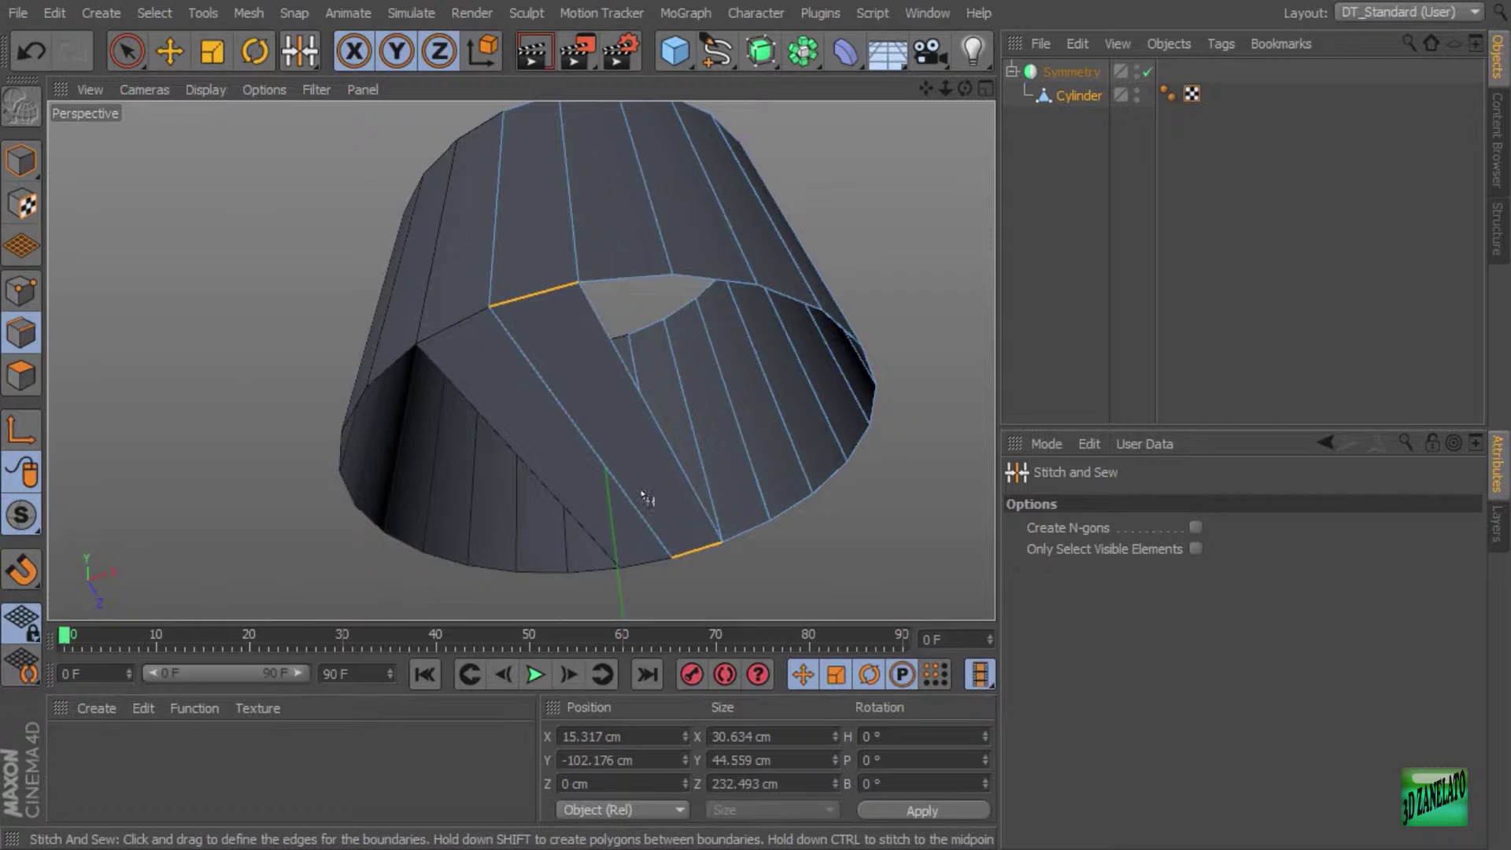
Clear the edge selection and inspect the new strip across the cylinder's underside from several angles
alt+drag(647, 498, 277, 155)
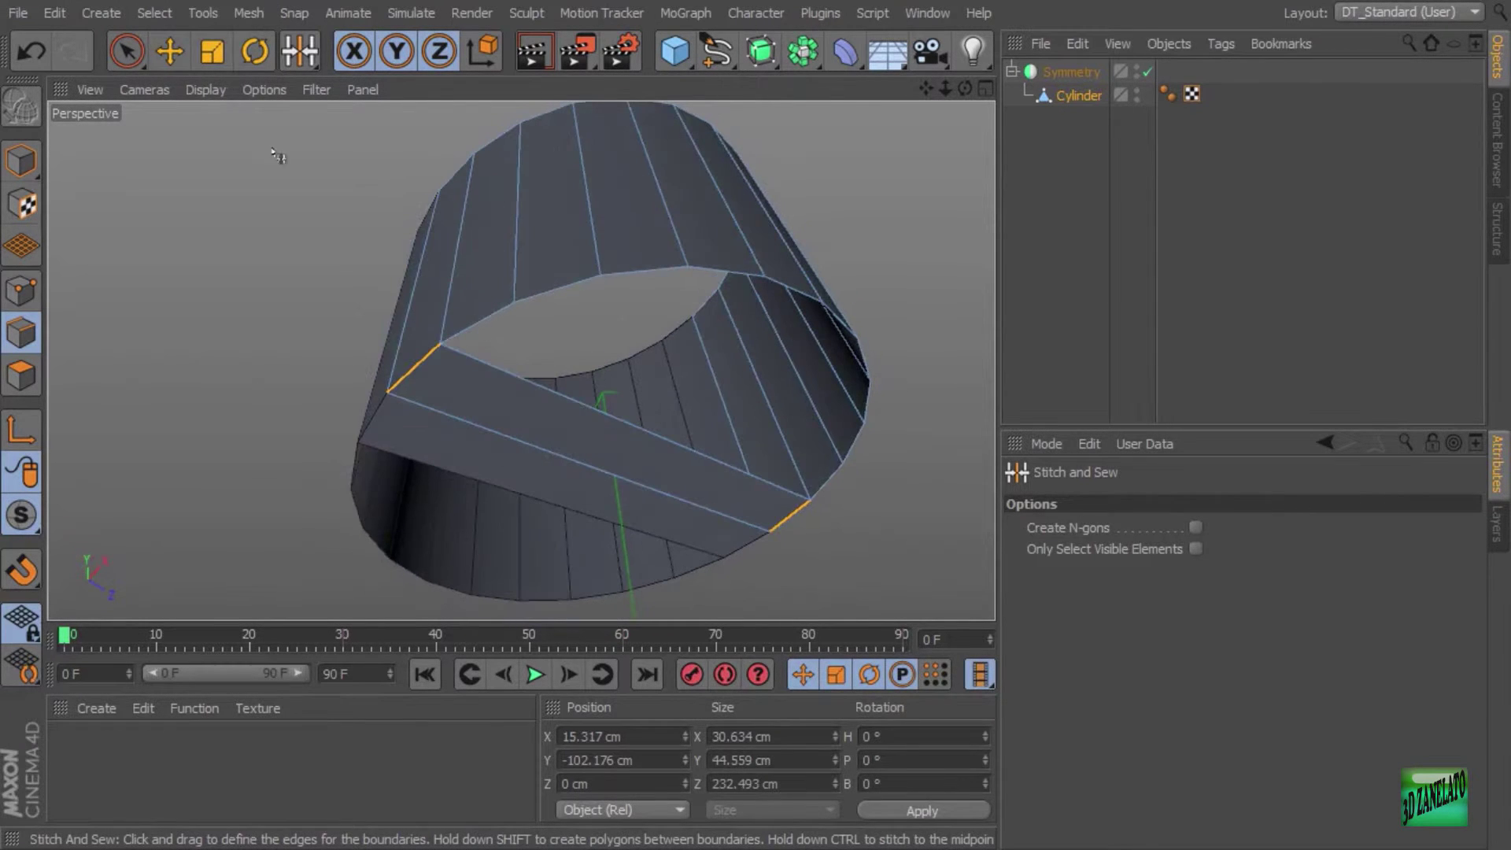
click(128, 52)
click(209, 255)
alt+drag(596, 344, 636, 407)
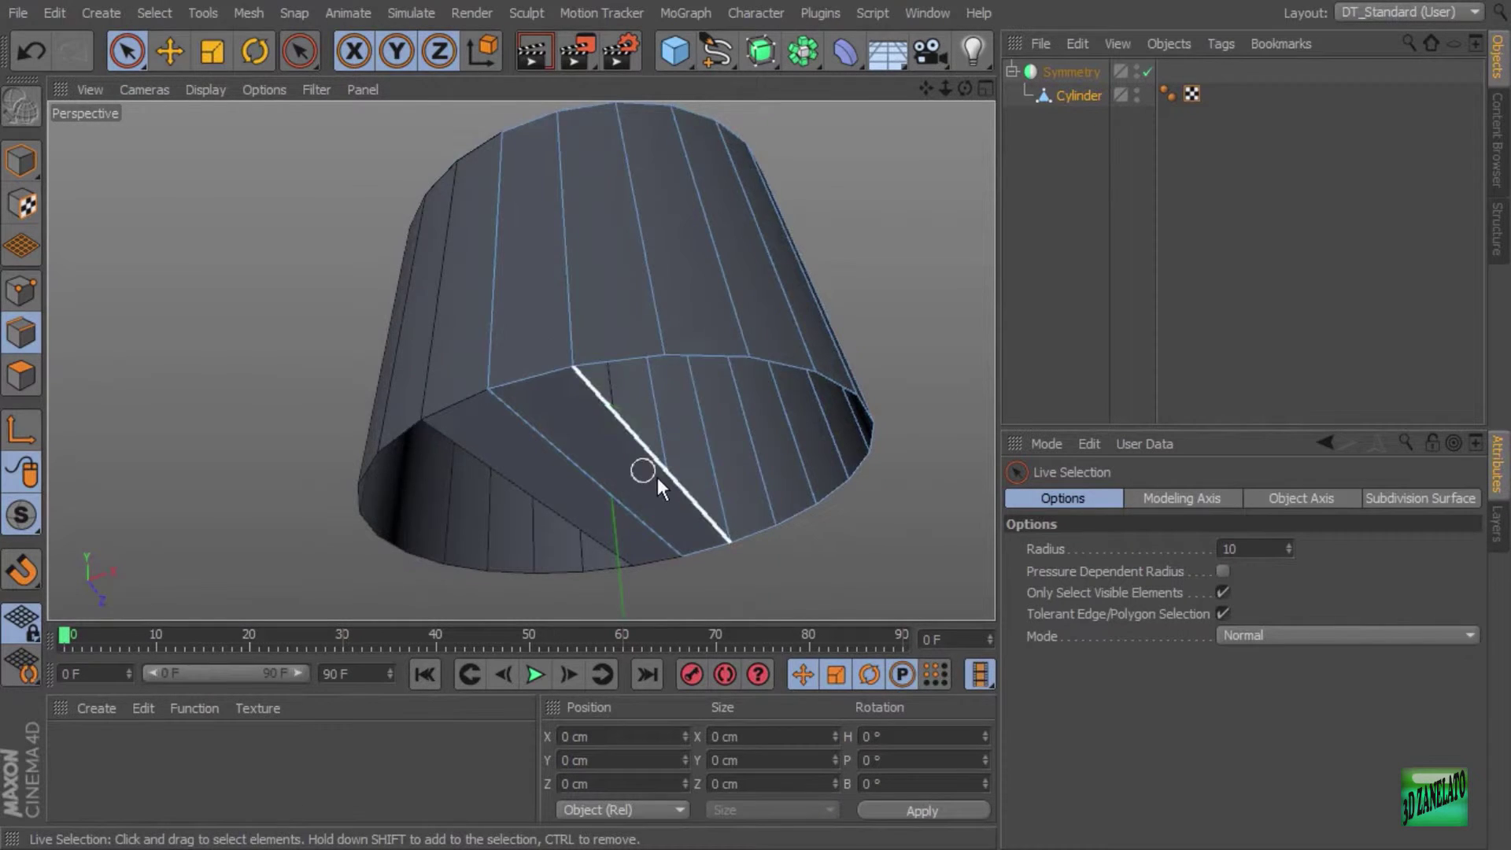
alt+drag(658, 477, 854, 484)
Enlarge the Front view around the torso's lower edge and switch to Rectangle Selection in point editing
middle_click(856, 496)
middle_click(859, 508)
scroll(749, 427, up, 8)
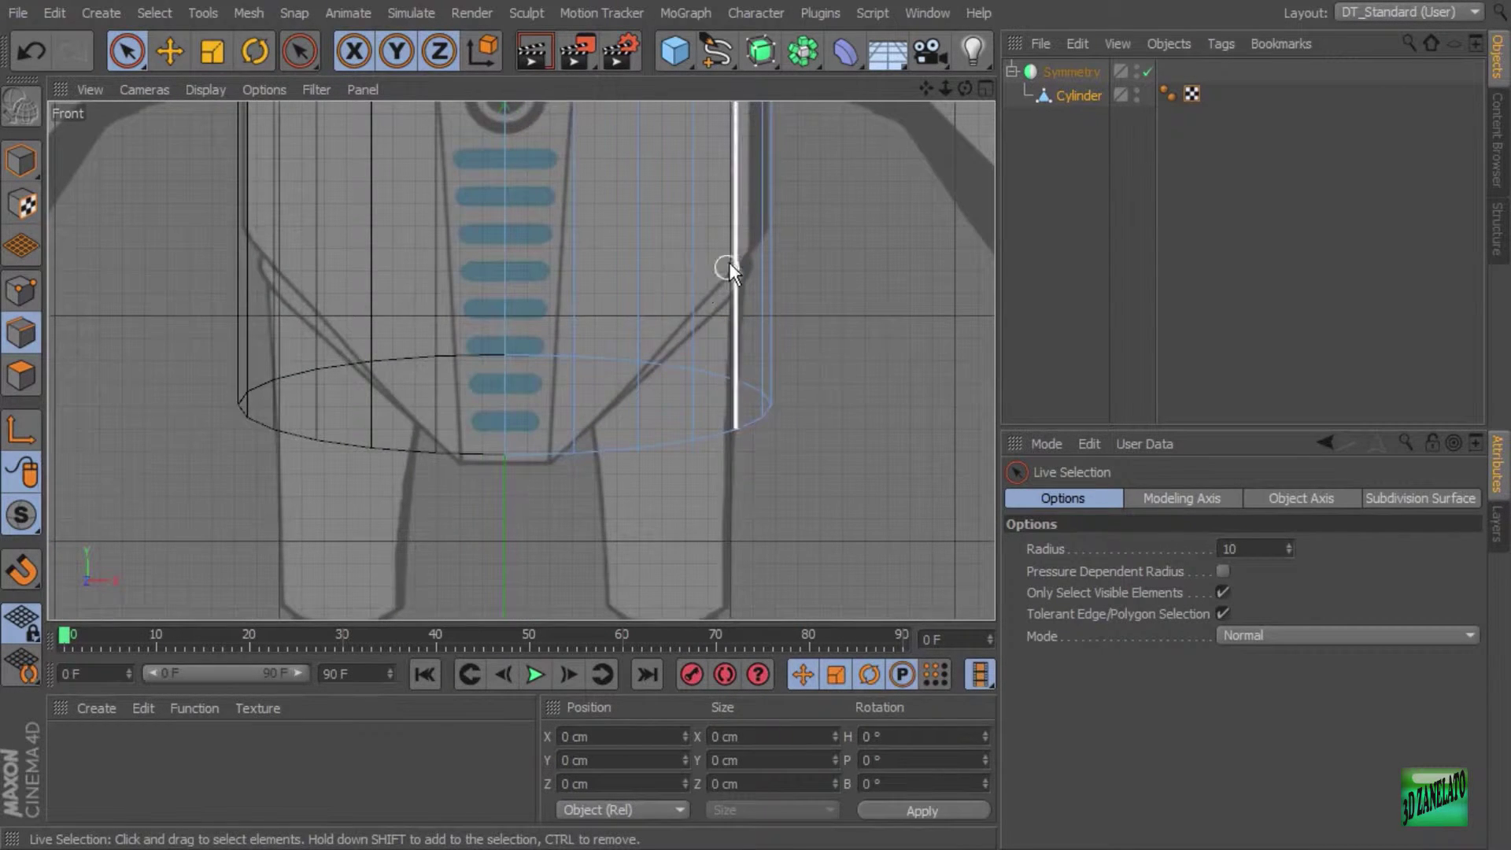
drag(128, 52, 206, 126)
alt+middle_drag(659, 357, 631, 371)
drag(848, 309, 525, 558)
click(21, 289)
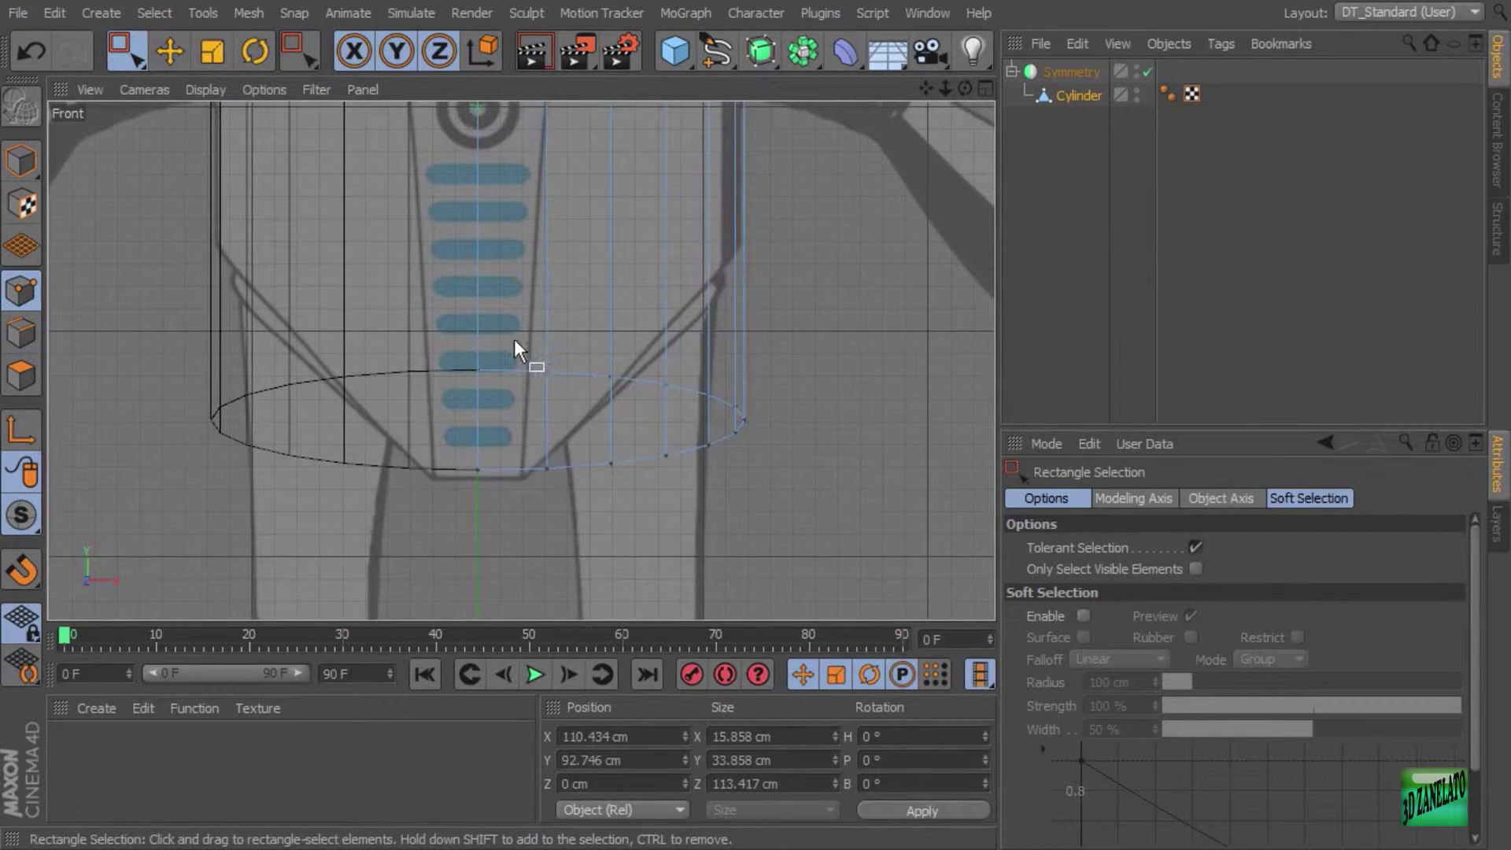
drag(516, 349, 911, 580)
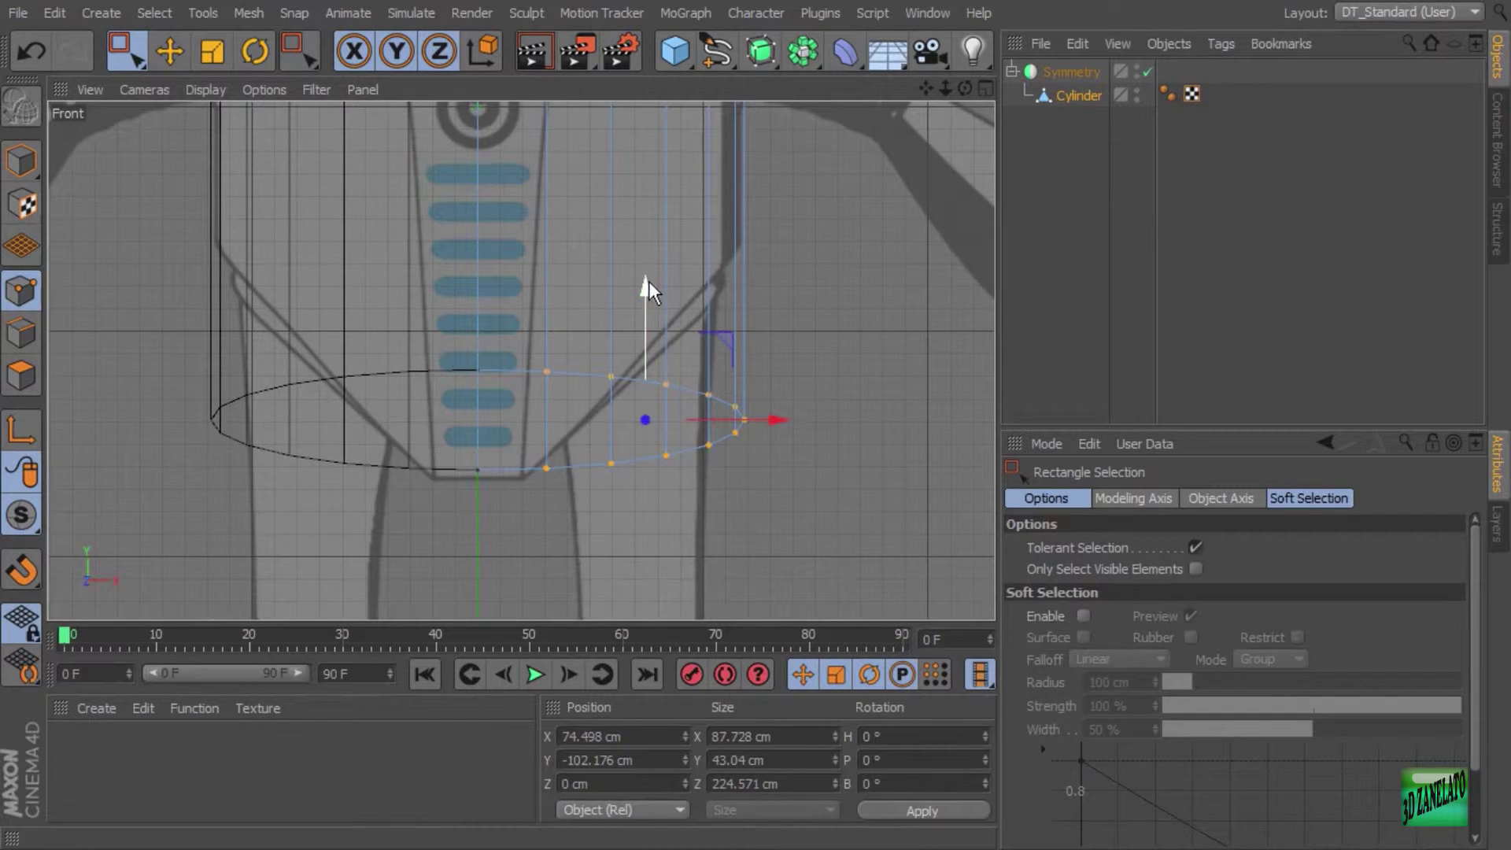
drag(648, 283, 649, 273)
key(ctrl+z)
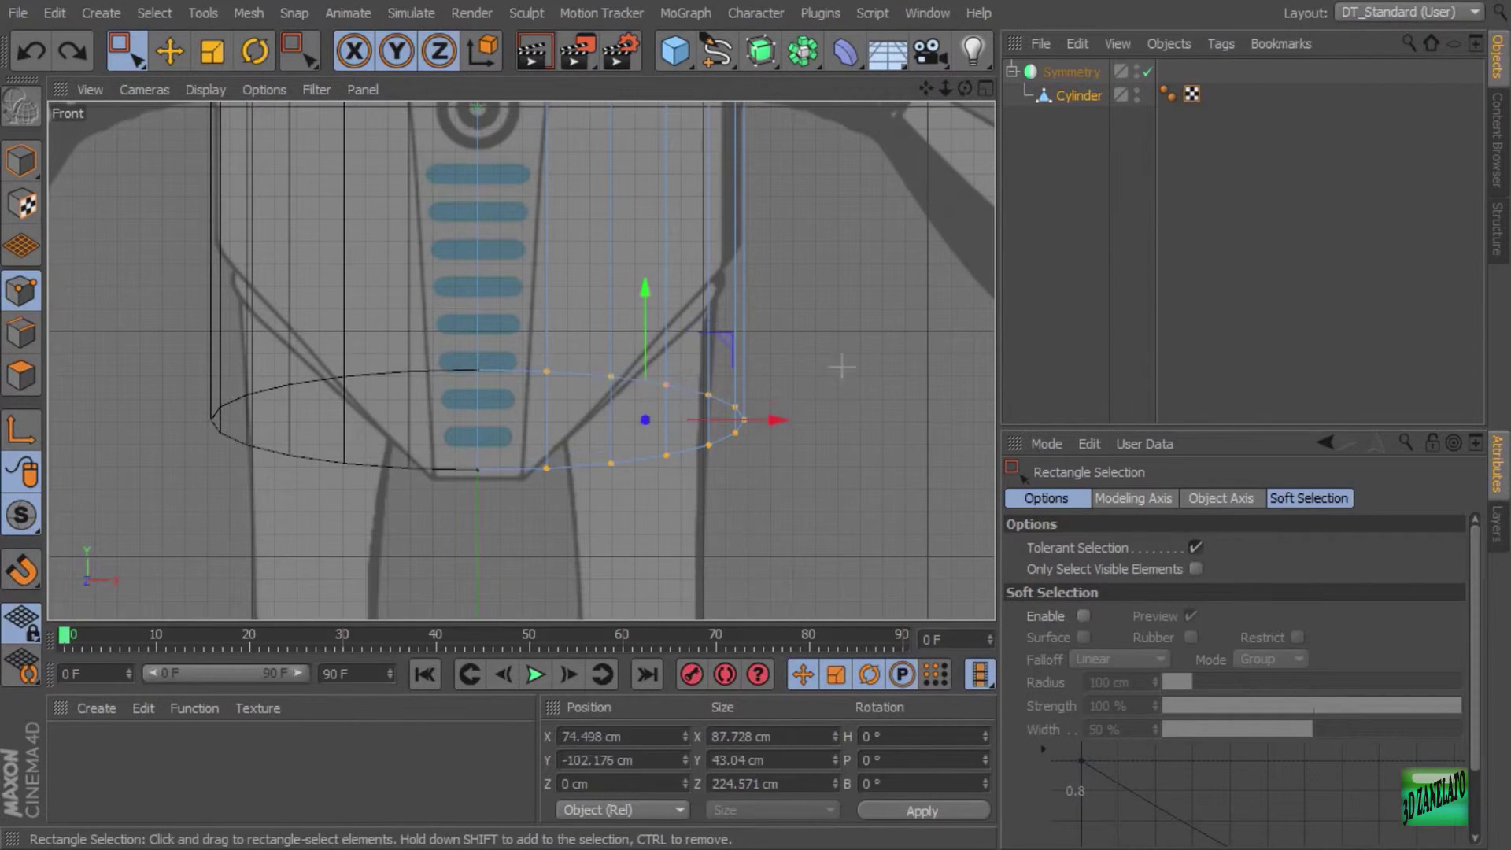
Select all bottom points, including those on the centreline, and lower them to the torso's bottom edge in the Front reference
drag(837, 379, 285, 615)
drag(845, 279, 82, 568)
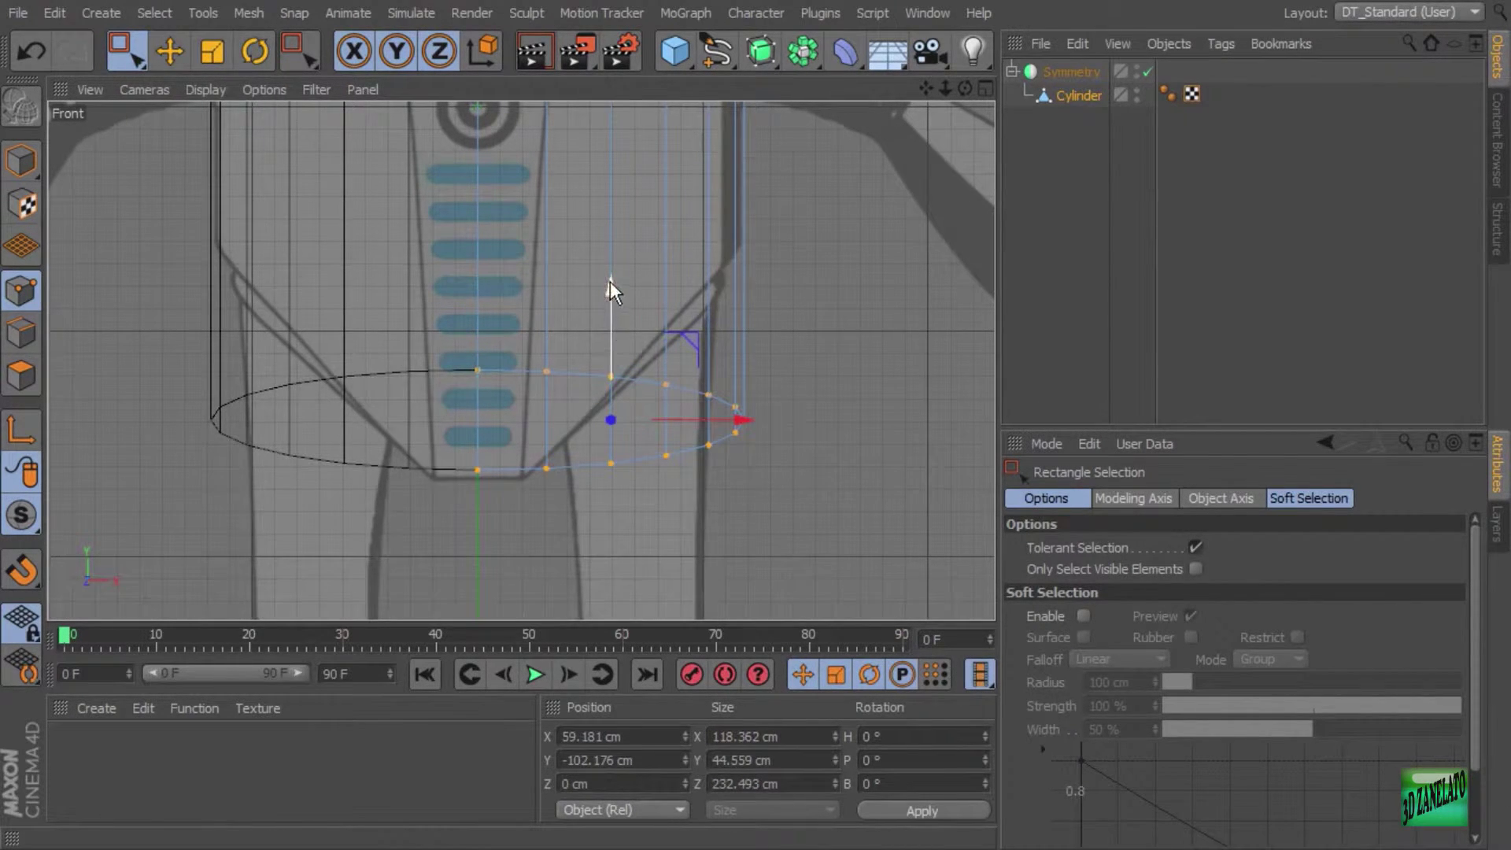
drag(610, 283, 613, 290)
Move the front and back bottom points beside the centreline inward to the central panel's edge in the Front reference
drag(551, 474, 490, 518)
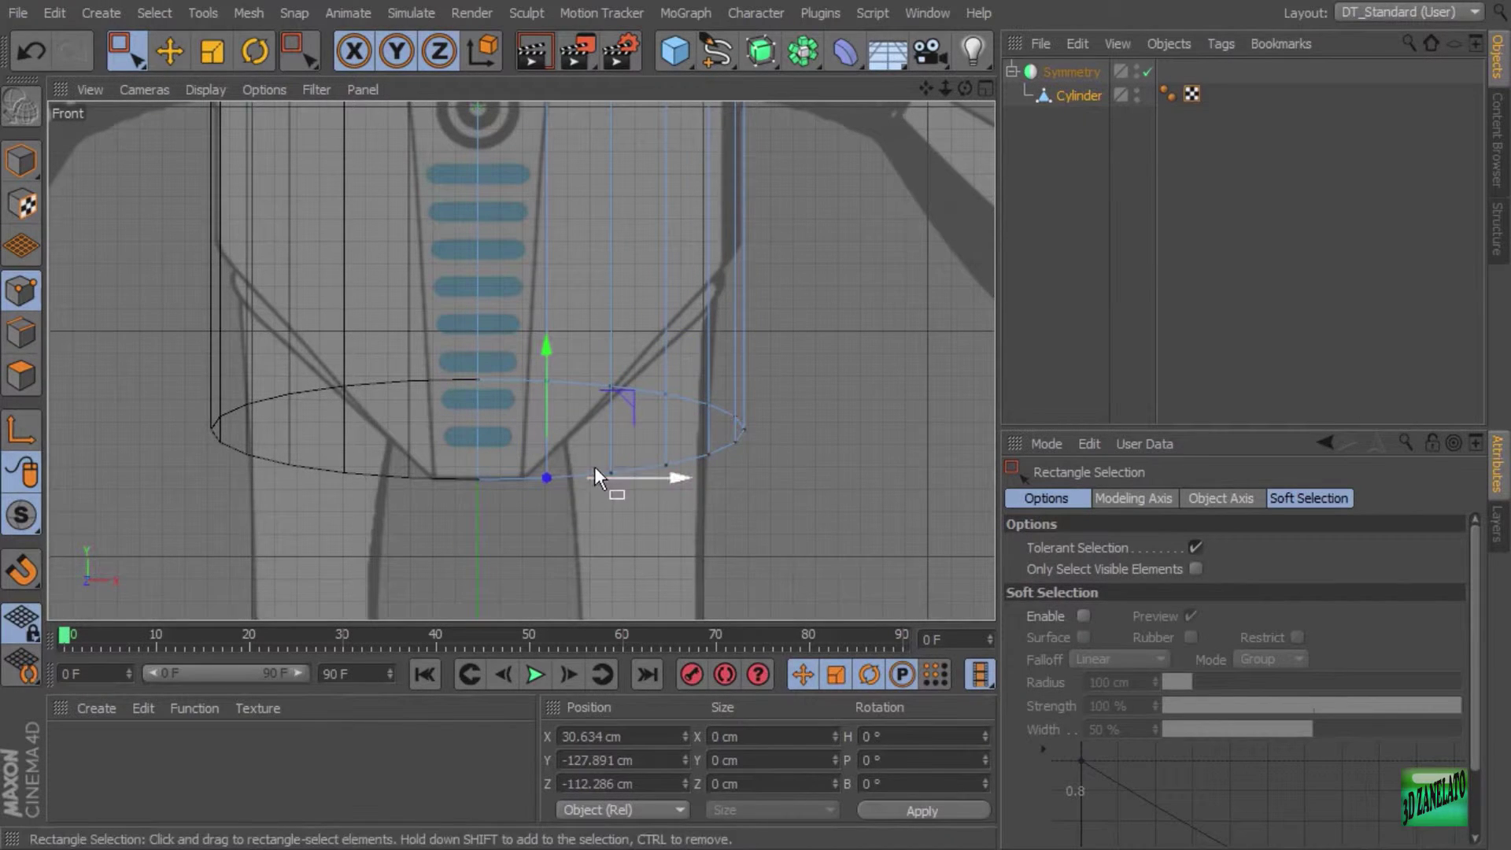
drag(649, 475, 626, 473)
drag(594, 378, 516, 392)
drag(629, 375, 612, 372)
Raise the bottom points outside the central panel to the slanted hip line, lifting those beyond the innermost column further
drag(795, 348, 598, 555)
drag(673, 354, 682, 262)
drag(797, 226, 706, 379)
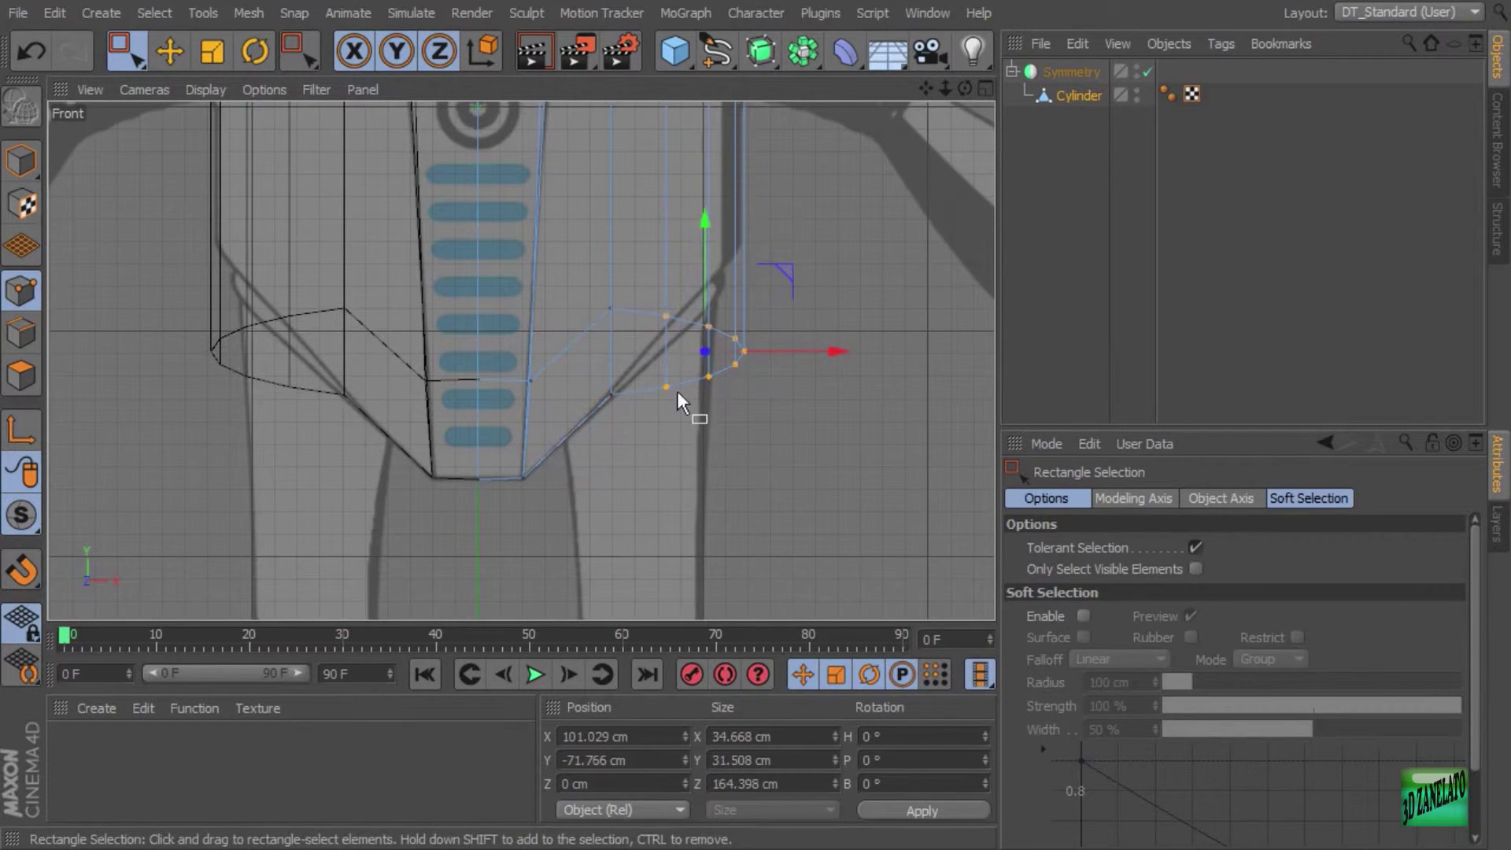
drag(710, 270, 701, 211)
Raise the outermost columns of bottom points in the Front view so the slanted hip line continues up to the torso's side
alt+middle_drag(755, 238, 677, 331)
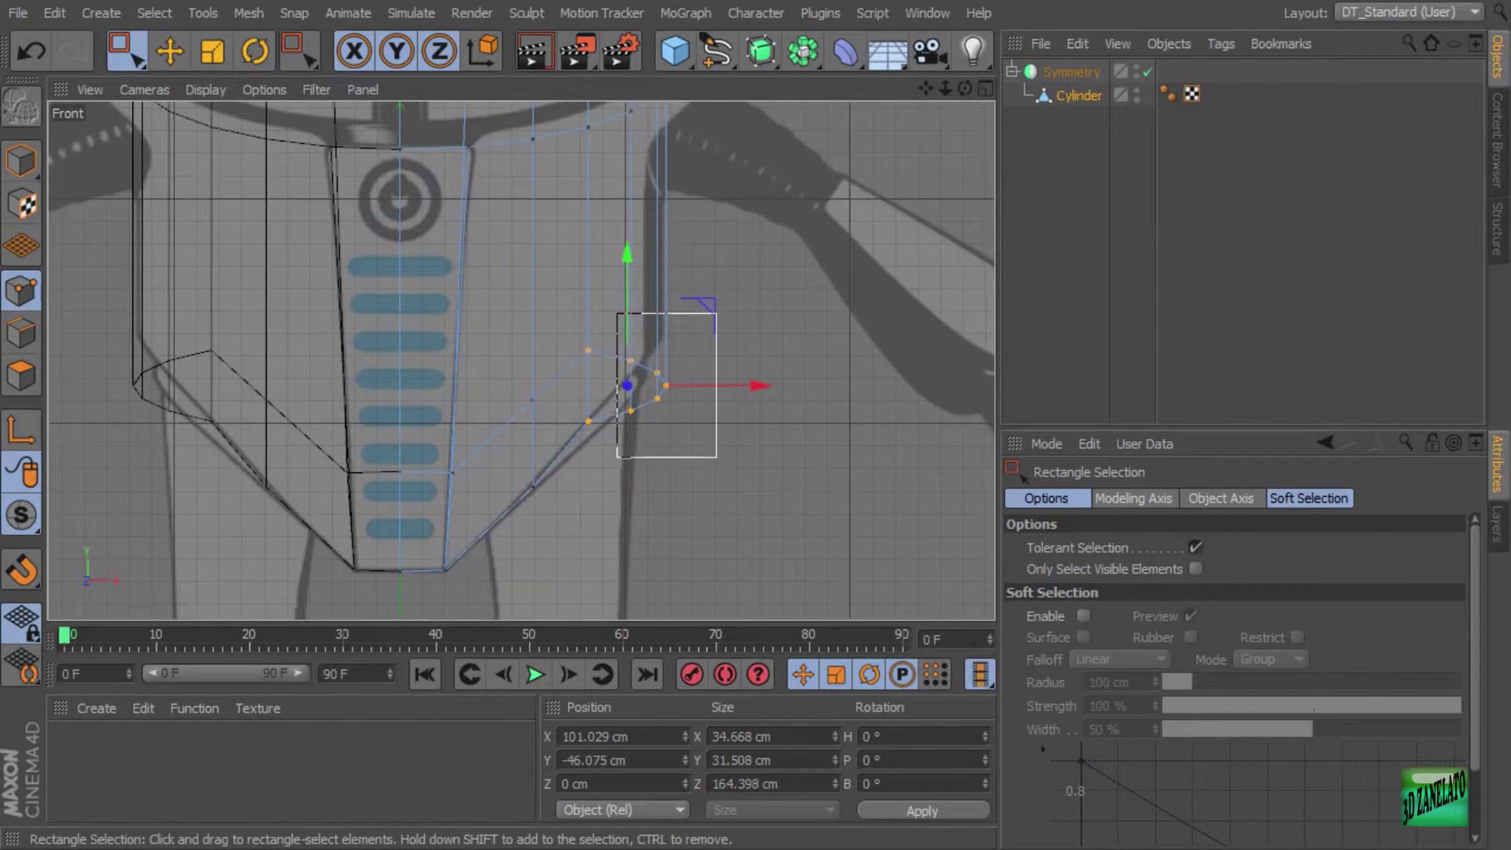
drag(716, 457, 717, 456)
drag(647, 303, 652, 268)
scroll(647, 283, up, 3)
drag(719, 304, 647, 446)
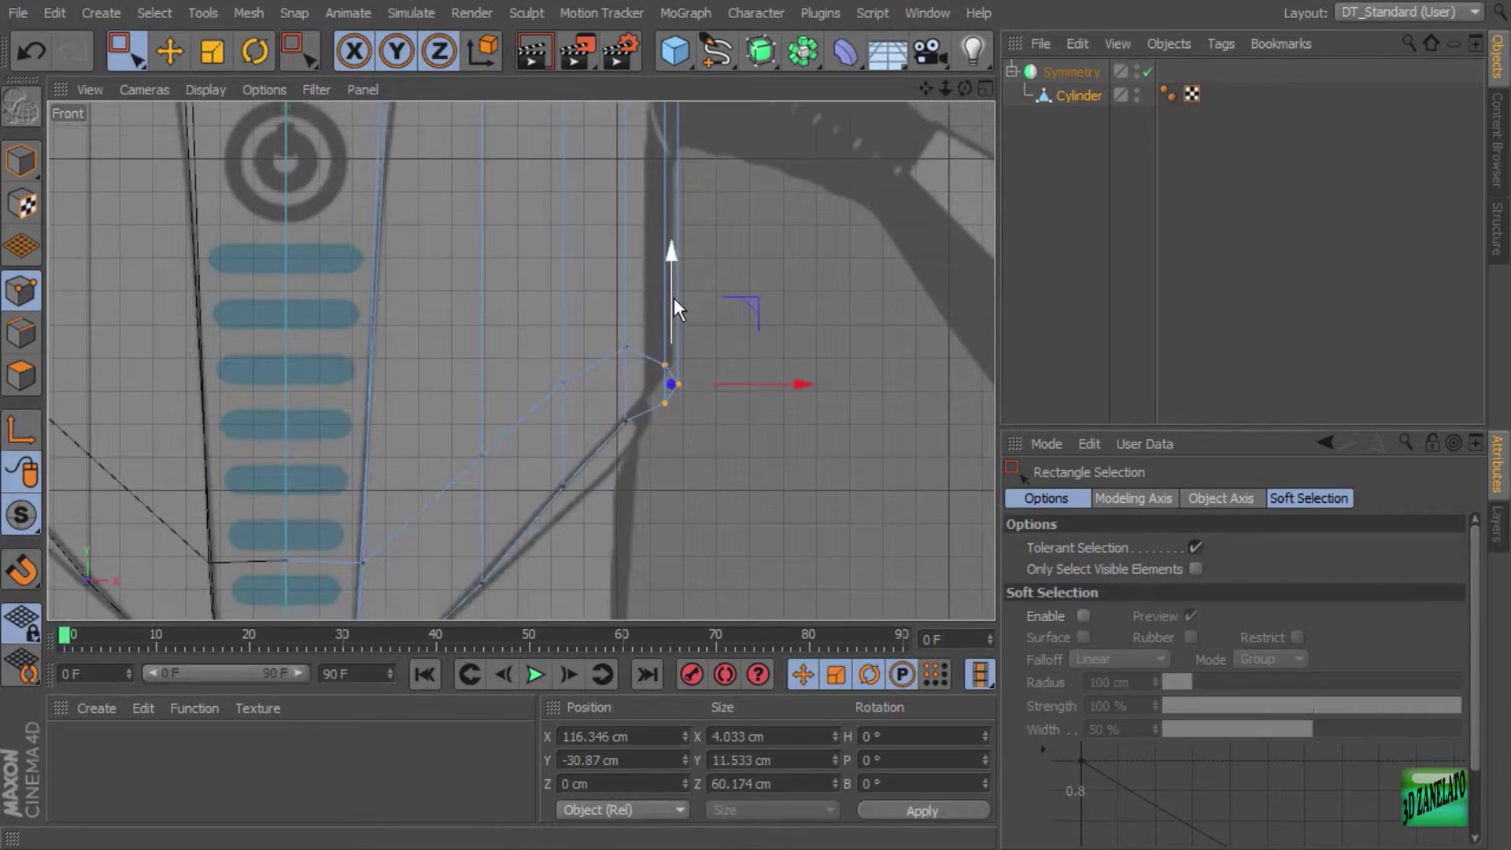
drag(674, 292, 674, 262)
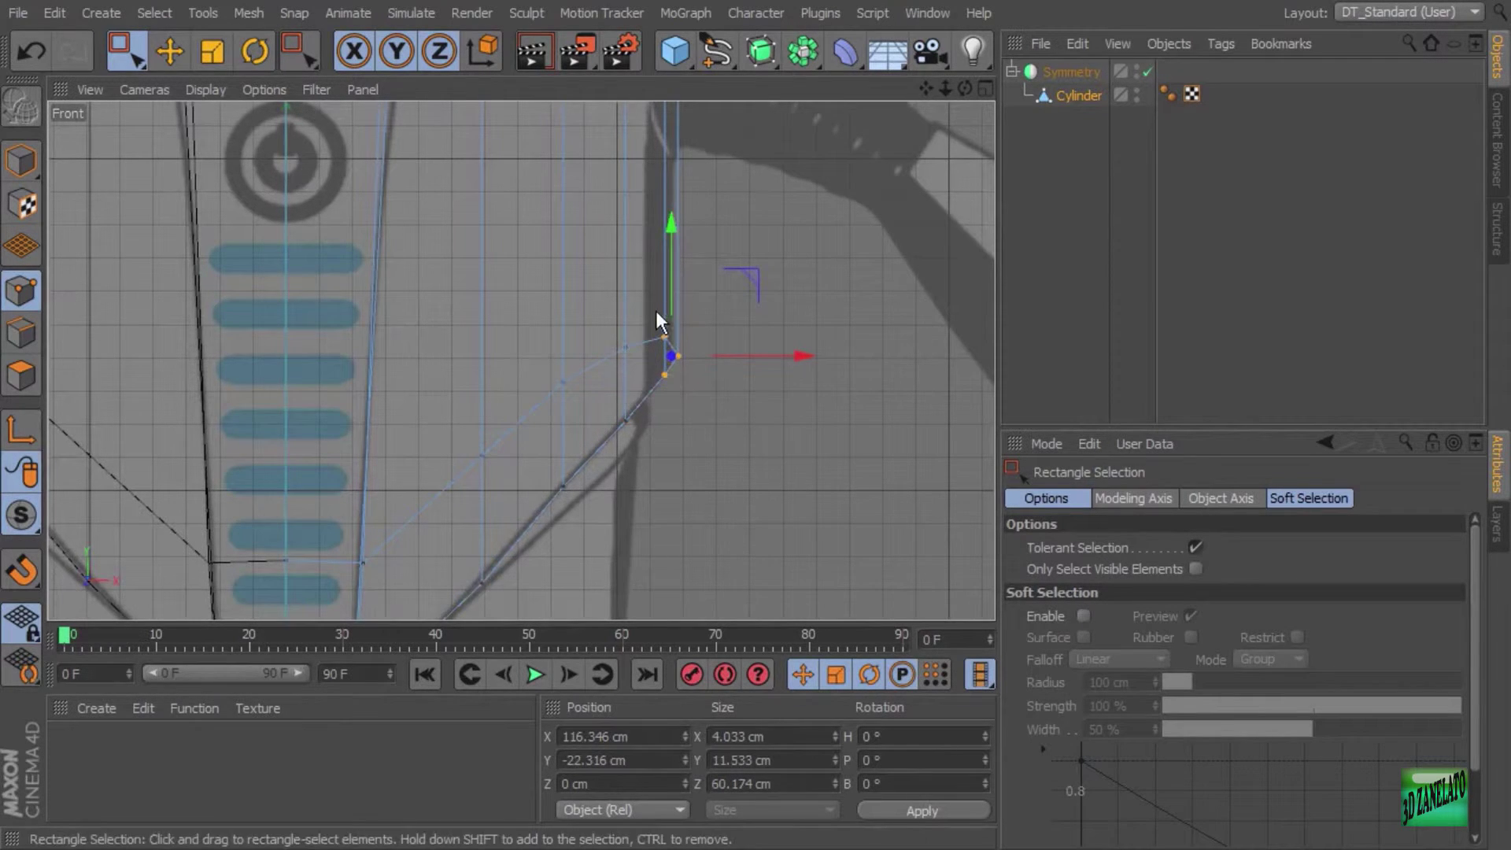
Select only the outermost bottom point at the torso's side and raise it to about Y -19.15 cm
middle_click(834, 354)
middle_click(339, 233)
alt+drag(622, 339, 691, 460)
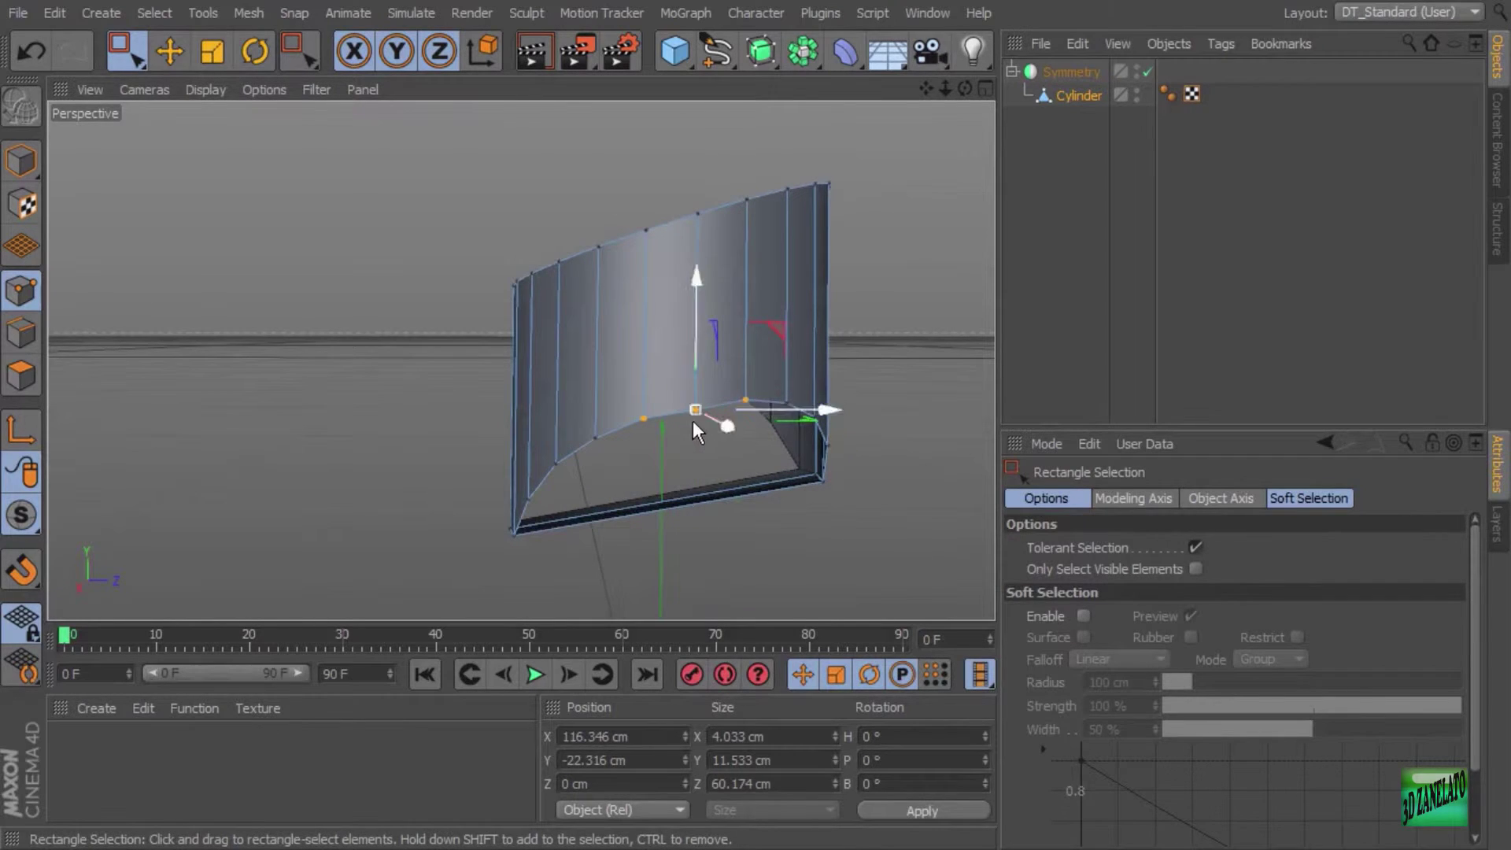
drag(692, 406, 691, 403)
alt+drag(696, 412, 736, 418)
alt+right_drag(736, 418, 790, 413)
drag(668, 340, 731, 375)
alt+right_drag(730, 374, 669, 374)
alt+drag(669, 374, 787, 427)
Adjust the bottom-edge point just in front of the side point in the Right view and clear the selection
middle_click(787, 426)
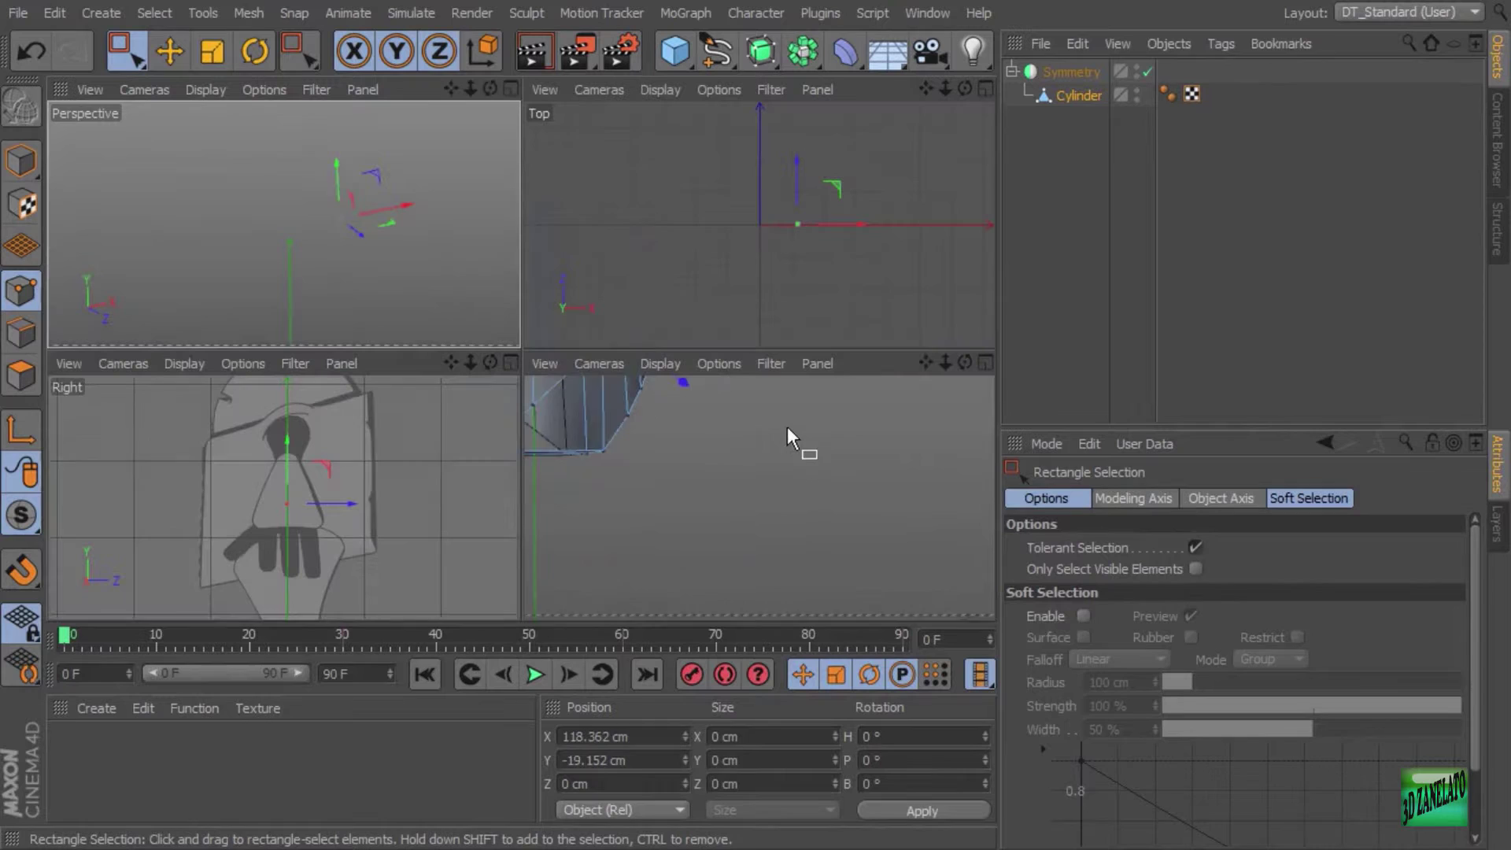
alt+middle_drag(701, 473, 694, 440)
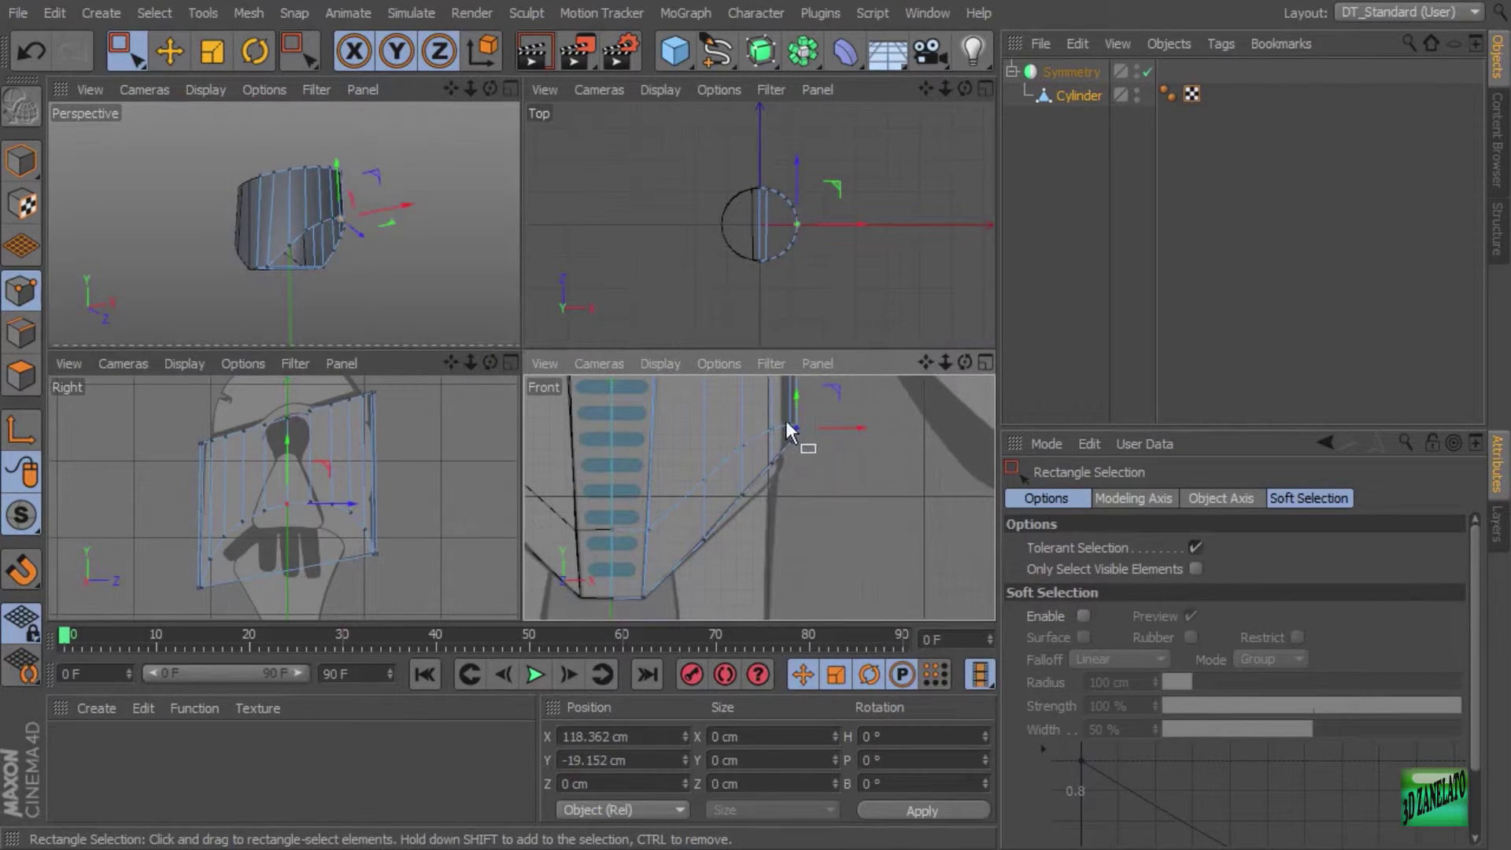
alt+middle_drag(323, 491, 395, 487)
alt+right_drag(338, 516, 423, 506)
alt+middle_drag(424, 505, 257, 479)
alt+middle_drag(200, 536, 290, 480)
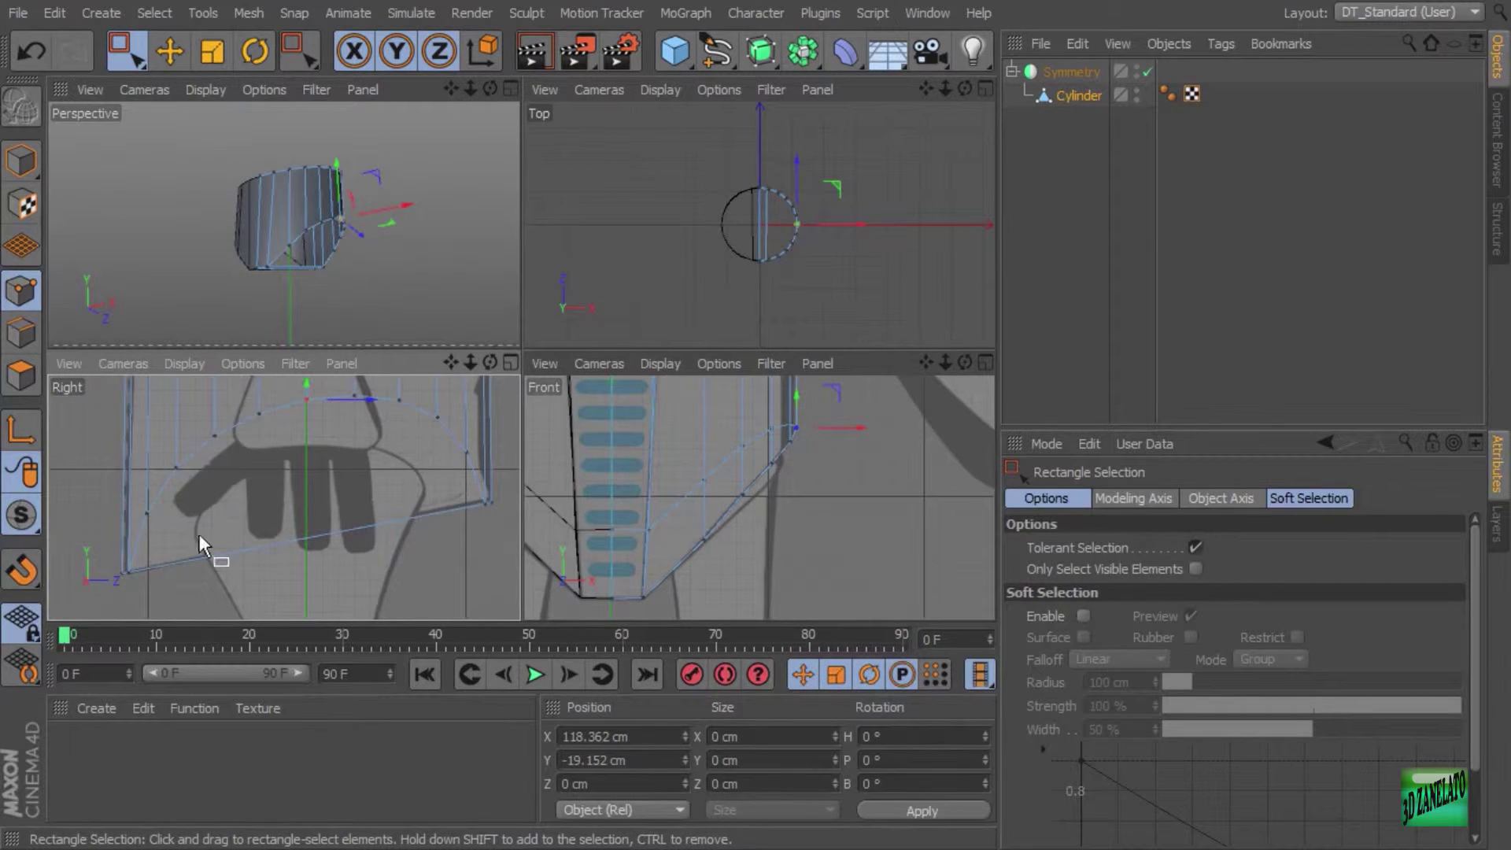
click(240, 418)
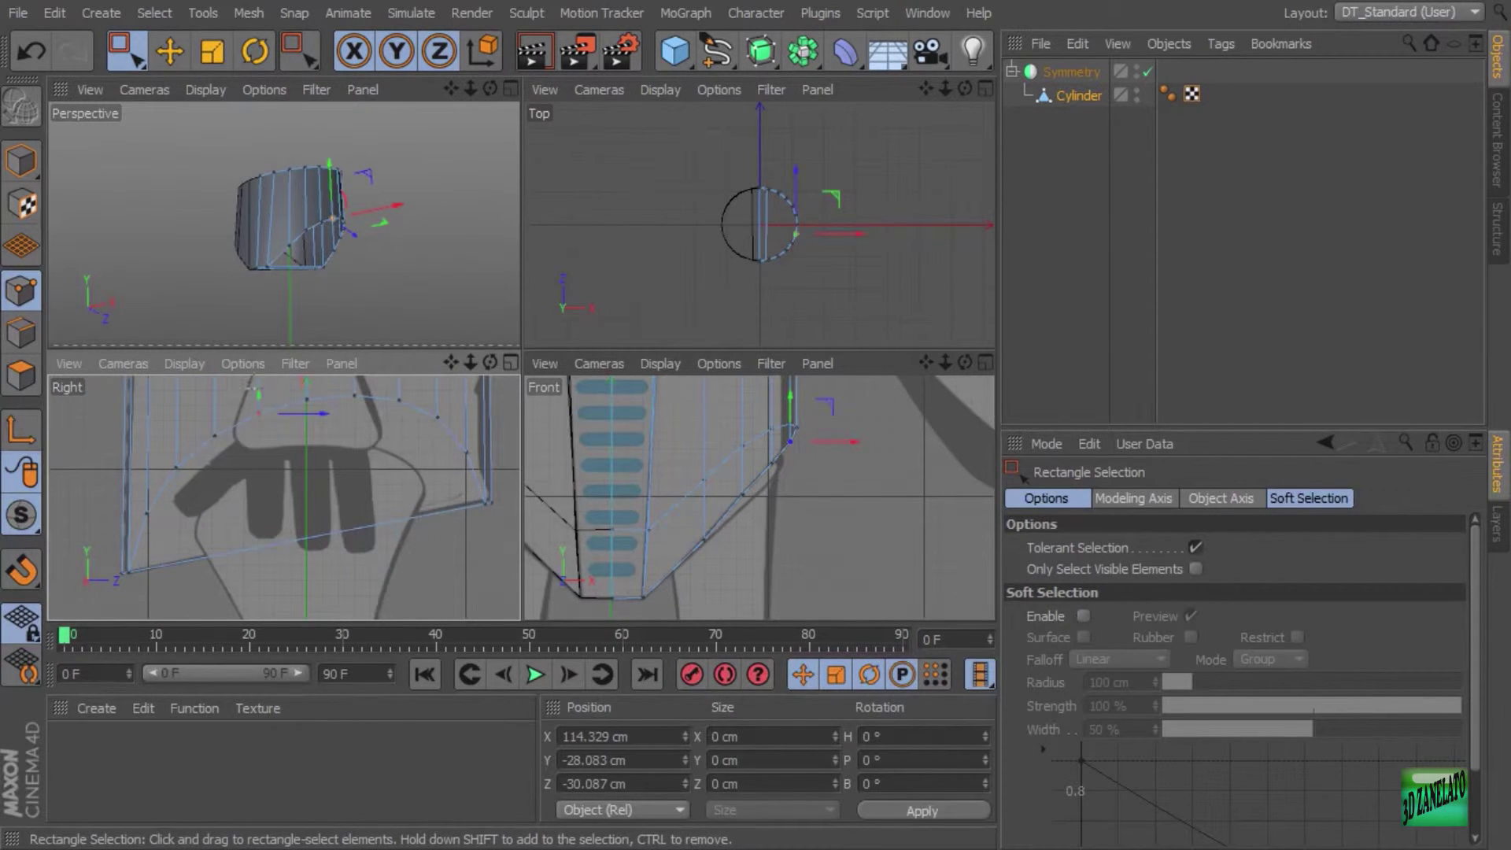
click(261, 390)
alt+middle_drag(462, 475, 412, 513)
alt+right_drag(412, 513, 388, 510)
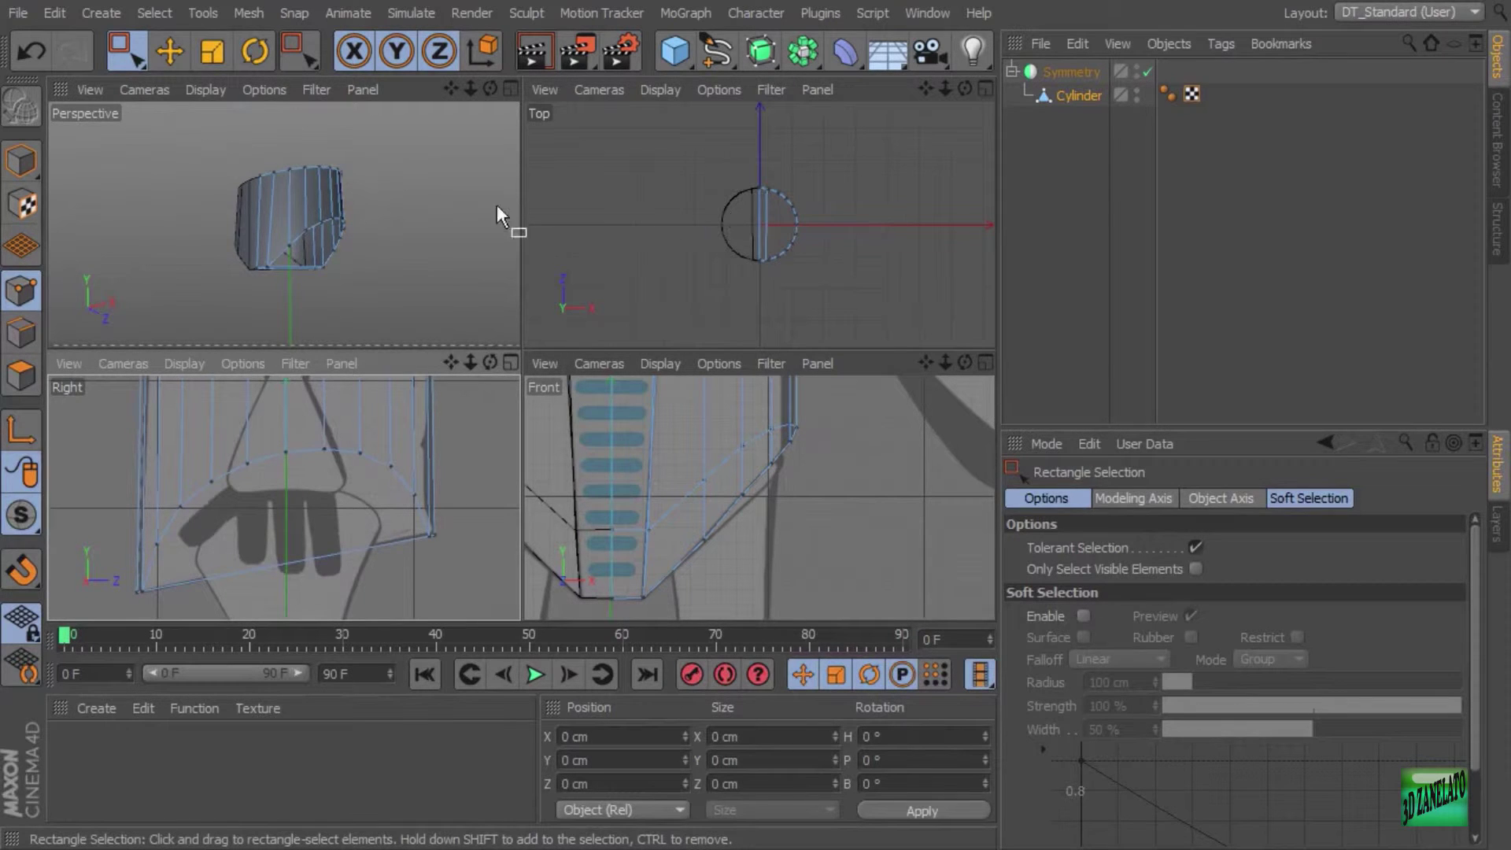
Cap the slanted opening in the half cylinder's underside with Close Polygon Hole in polygon editing
alt+drag(497, 205, 431, 239)
middle_click(432, 238)
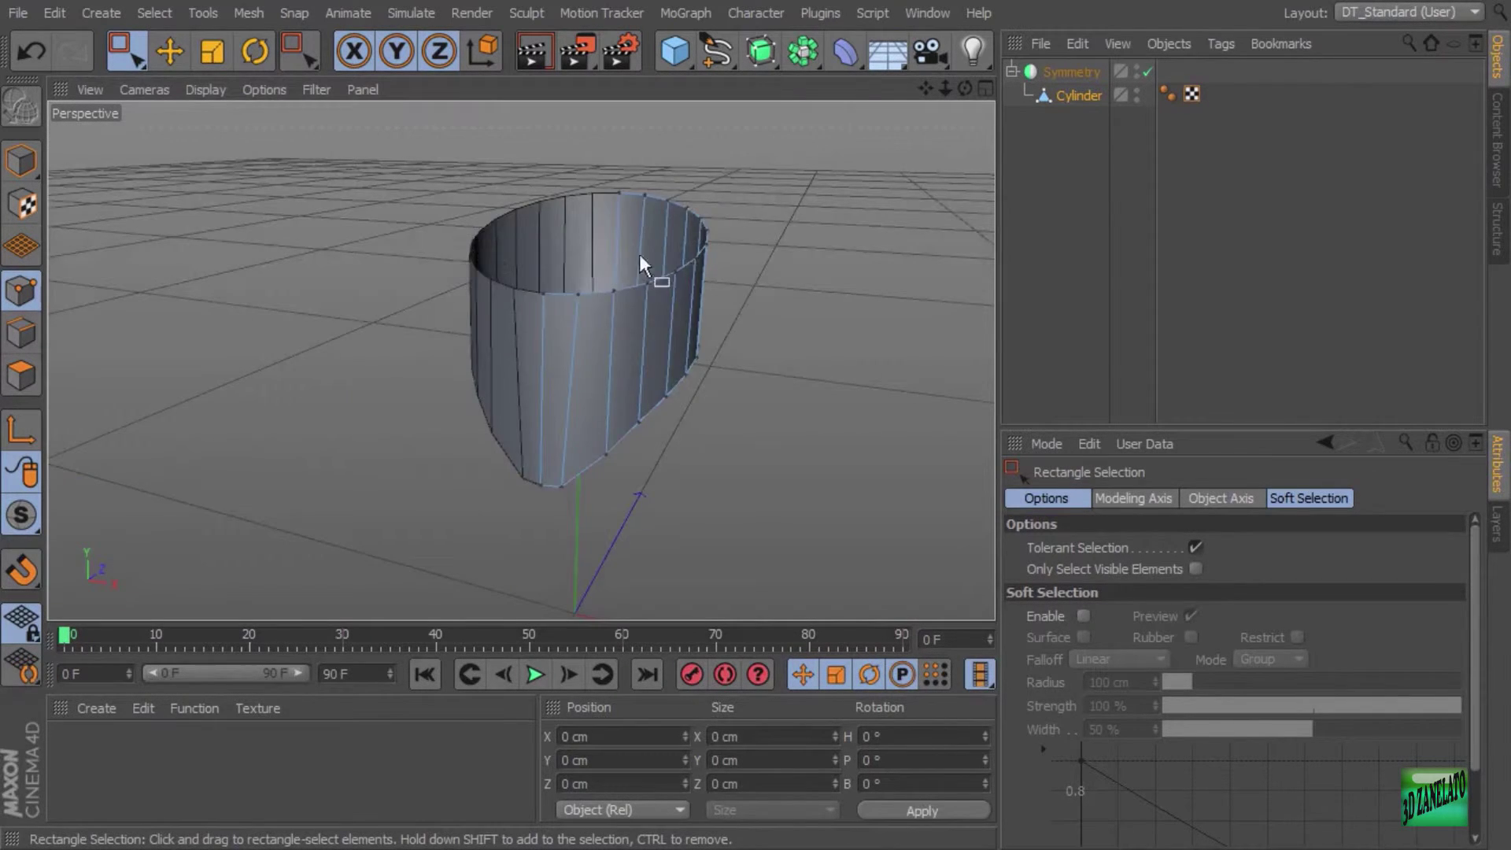
alt+drag(639, 255, 280, 286)
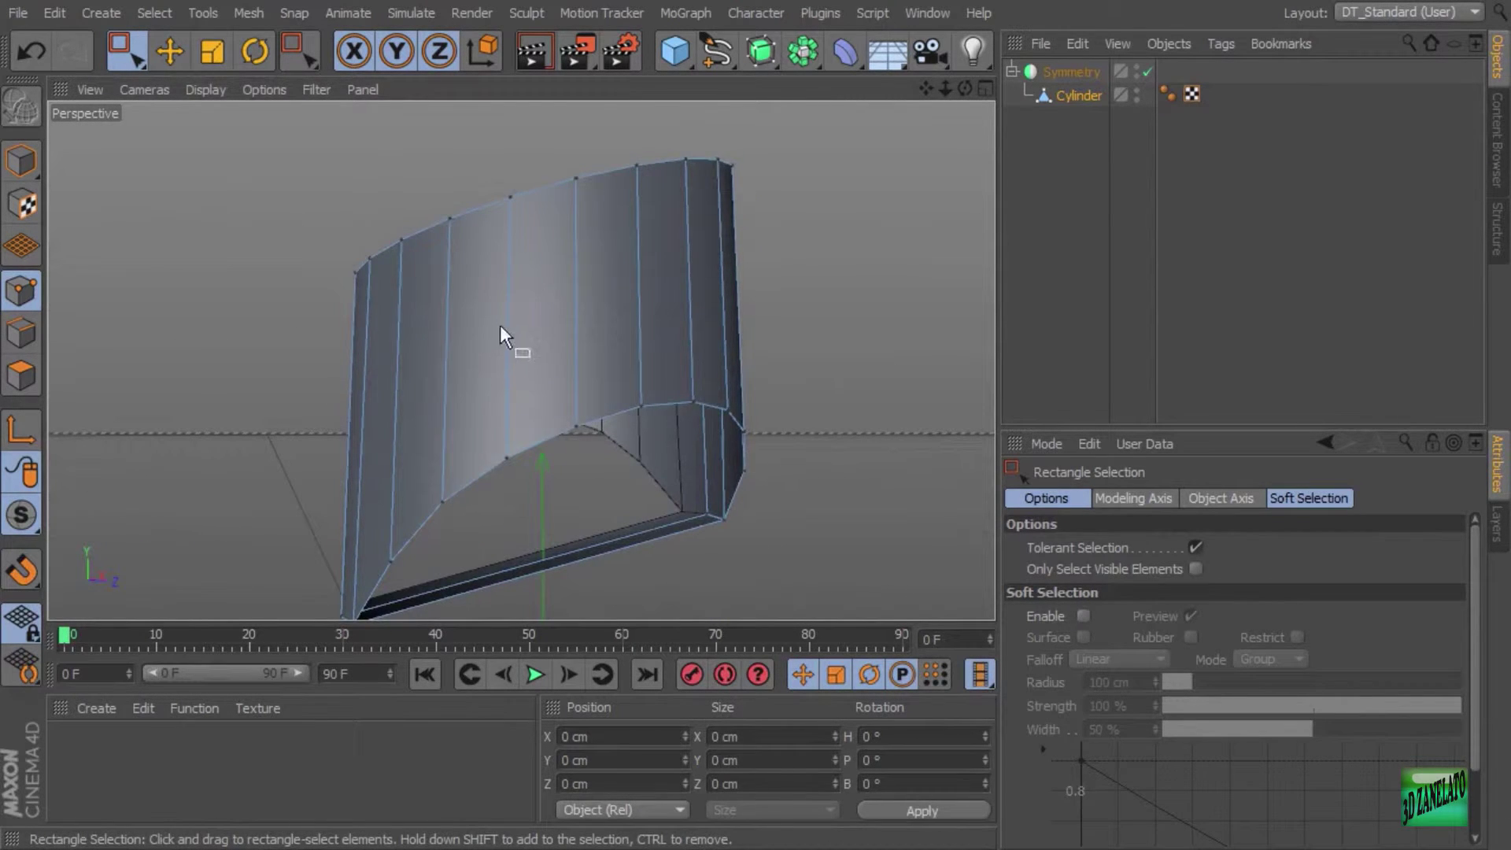
alt+drag(501, 327, 712, 350)
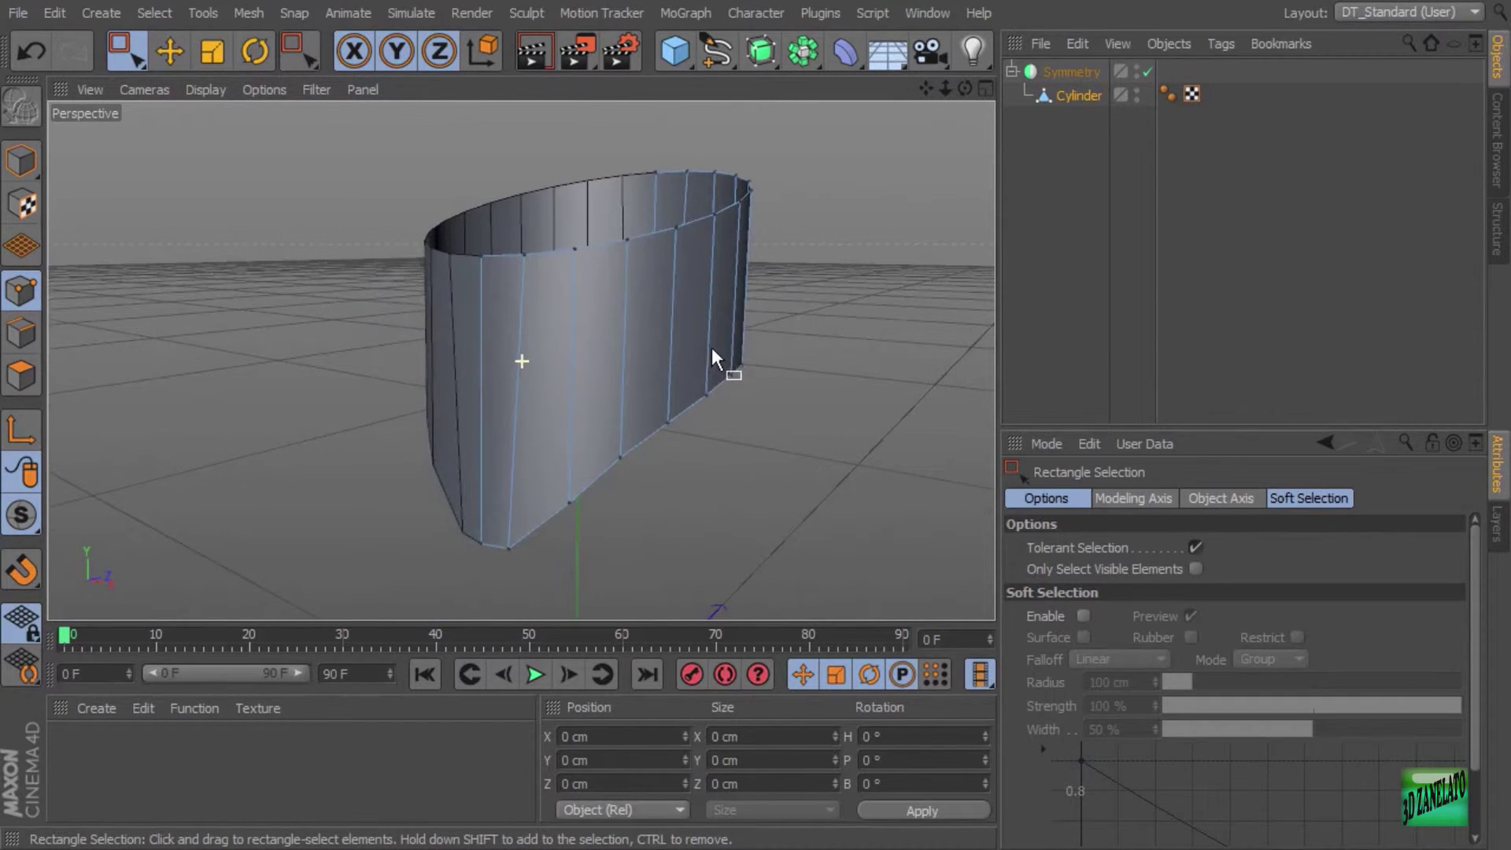
alt+drag(678, 418, 575, 309)
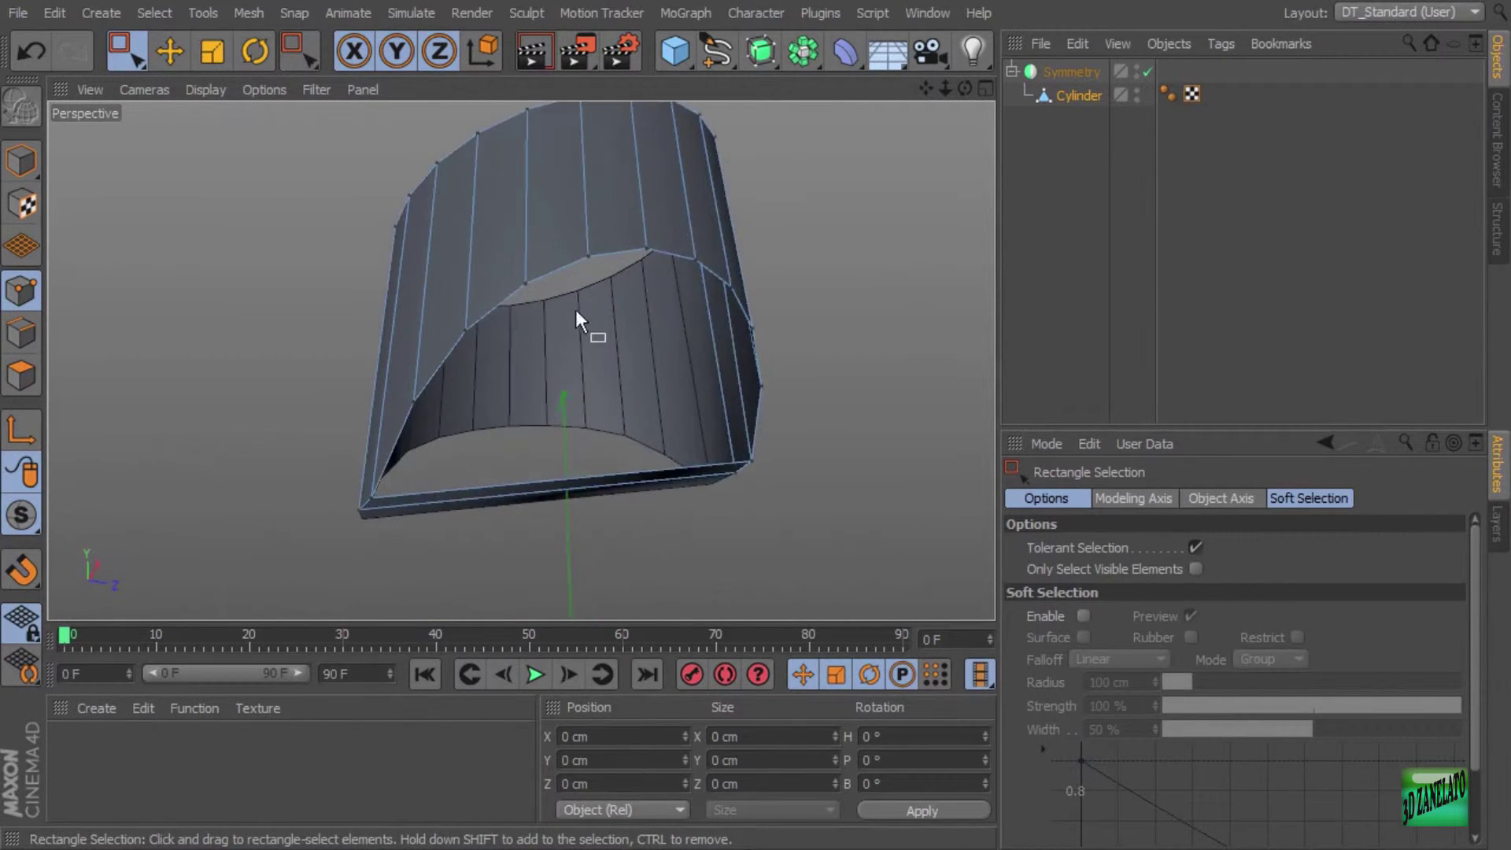
click(21, 375)
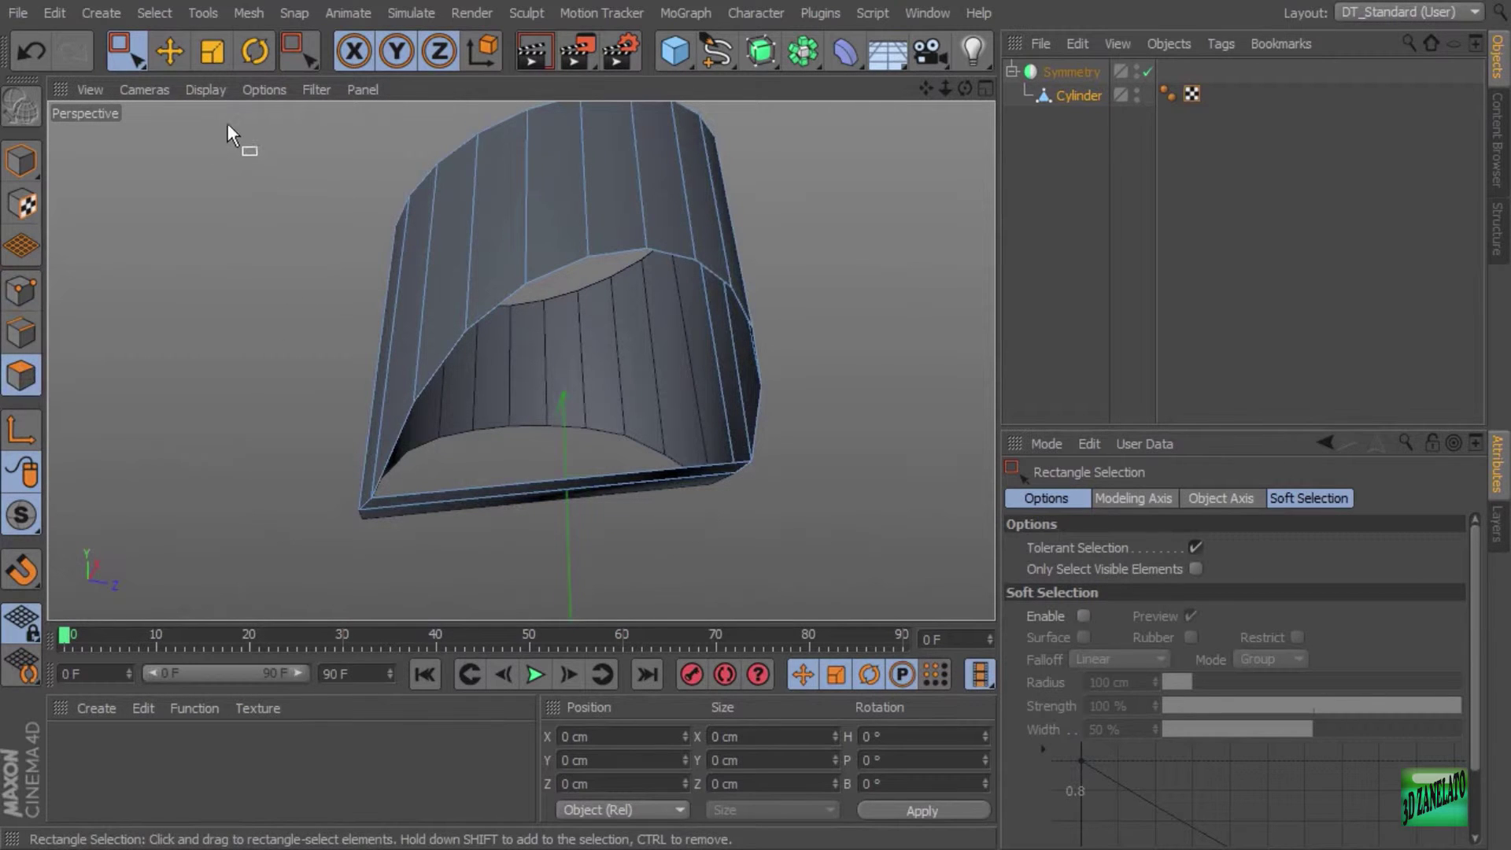
click(249, 12)
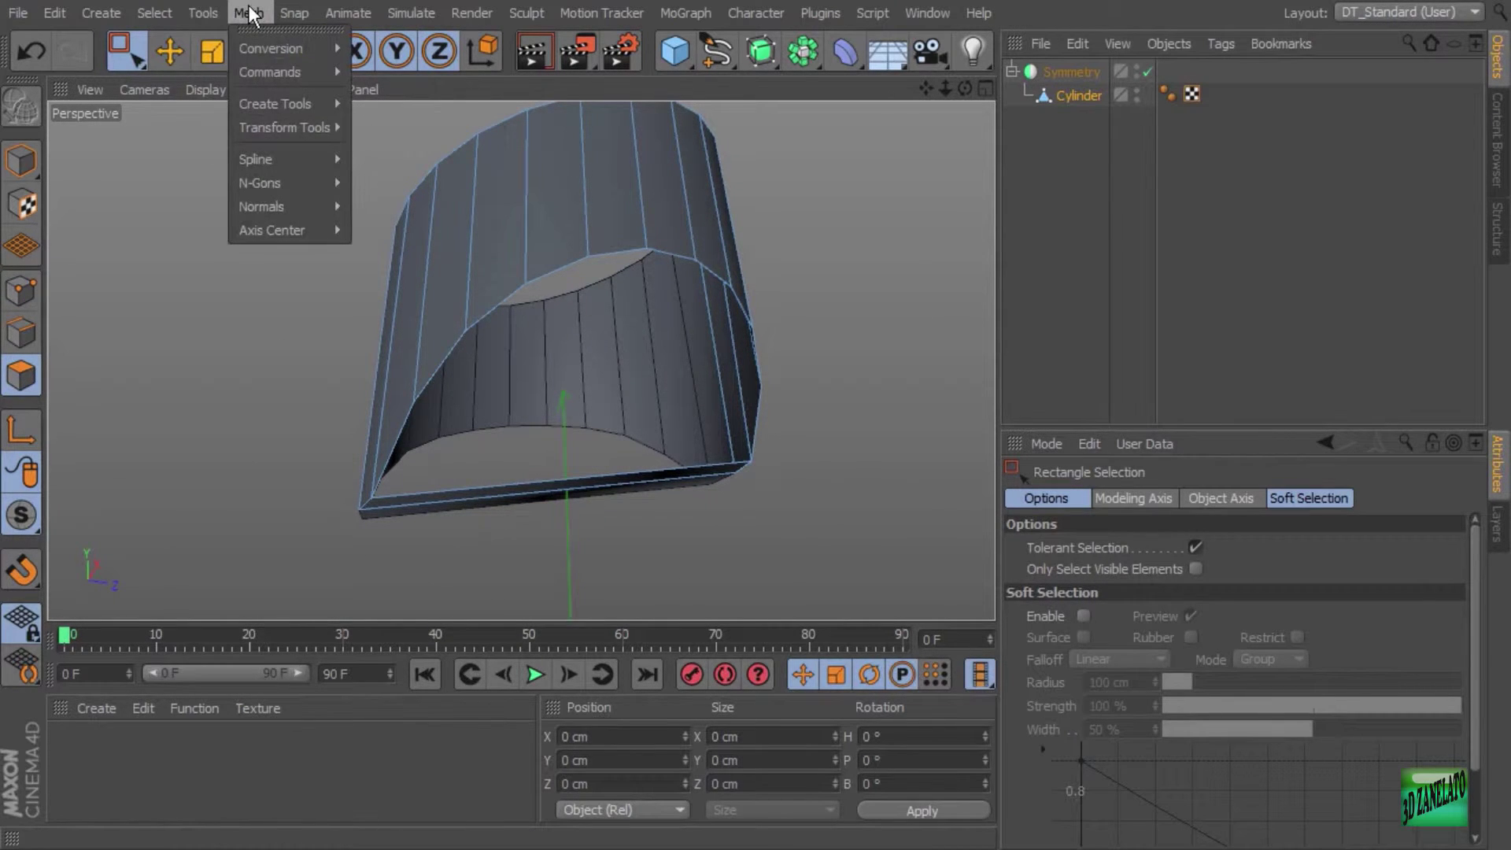
mouse_move(258, 70)
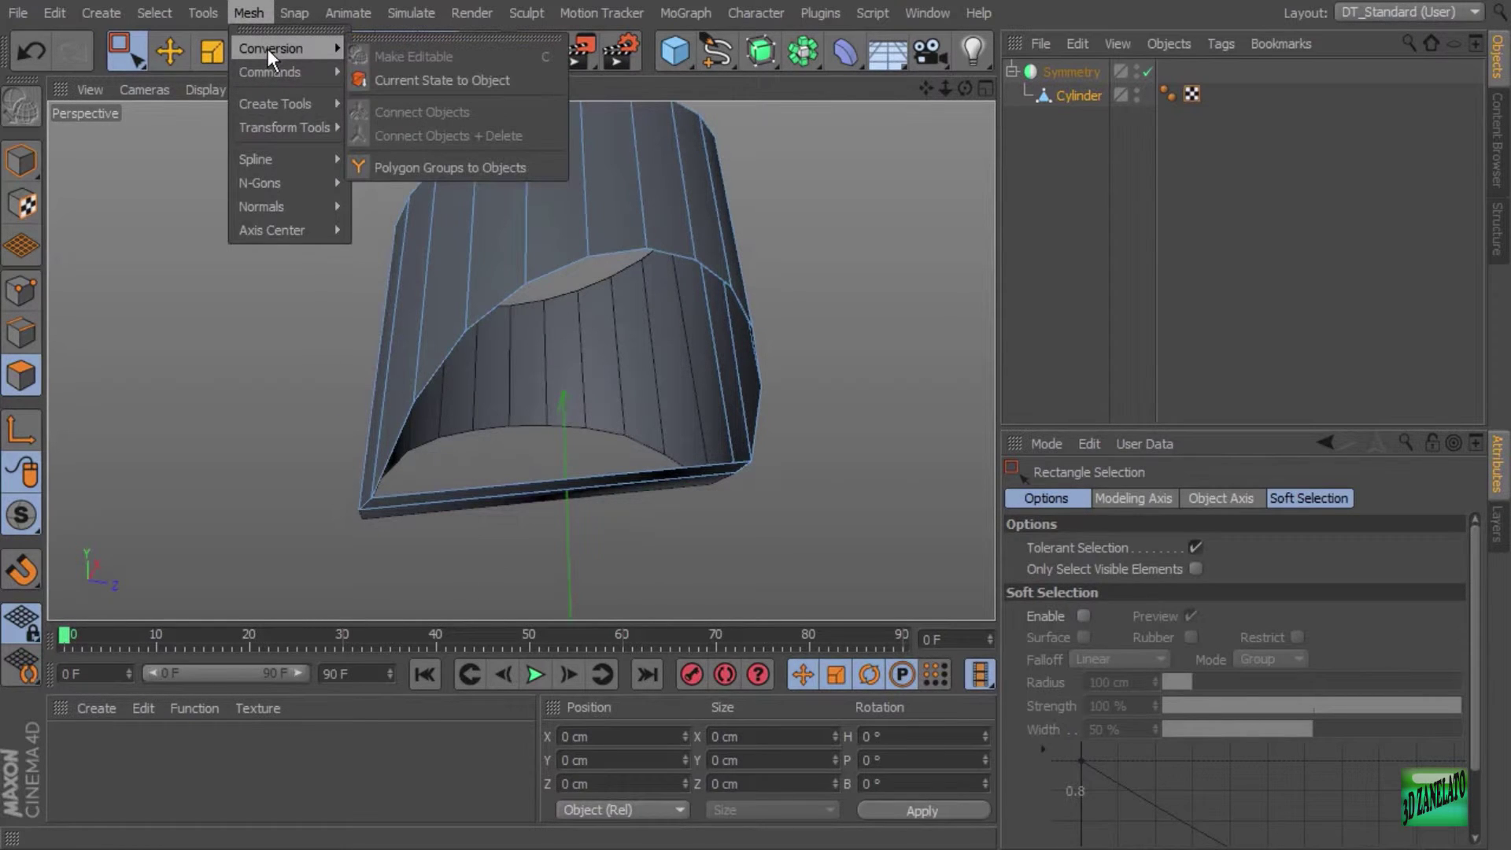
mouse_move(282, 100)
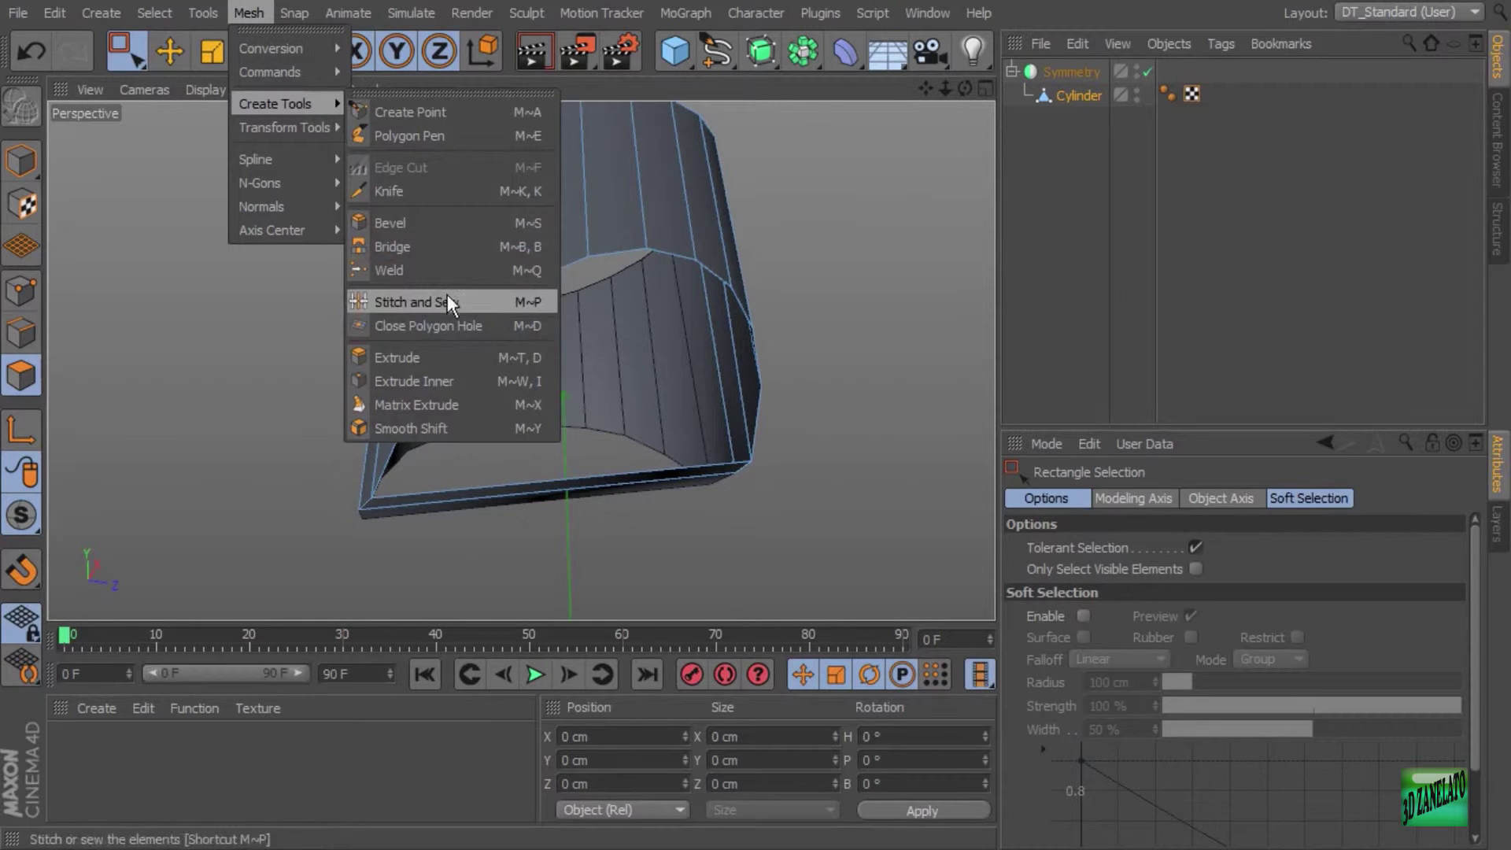
click(436, 323)
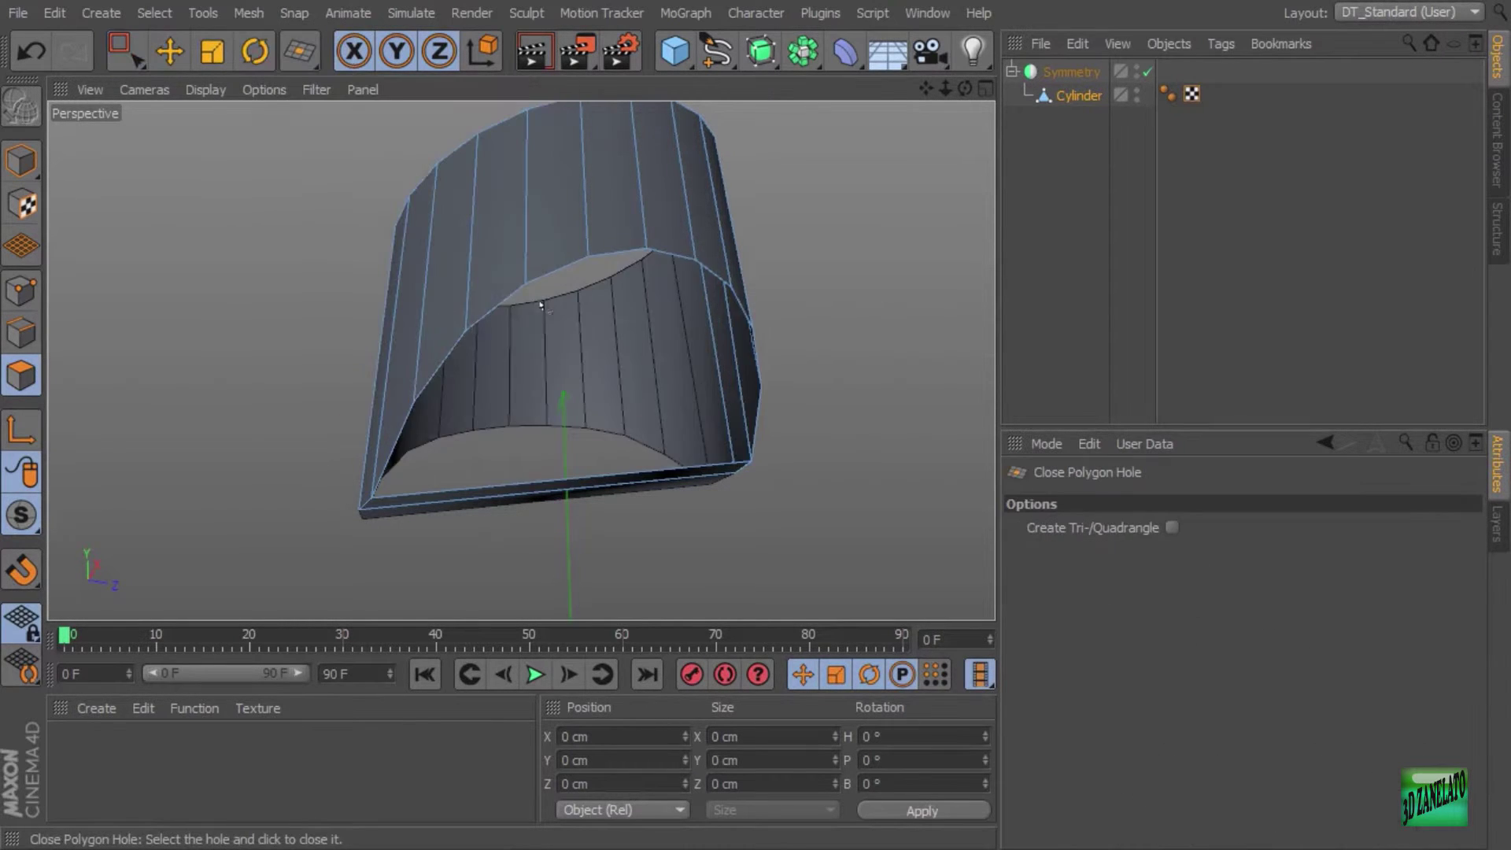
click(624, 245)
Examine the capped underside and its front and back rim points in point editing from several angles
alt+drag(708, 280, 698, 317)
alt+drag(605, 326, 894, 448)
click(122, 51)
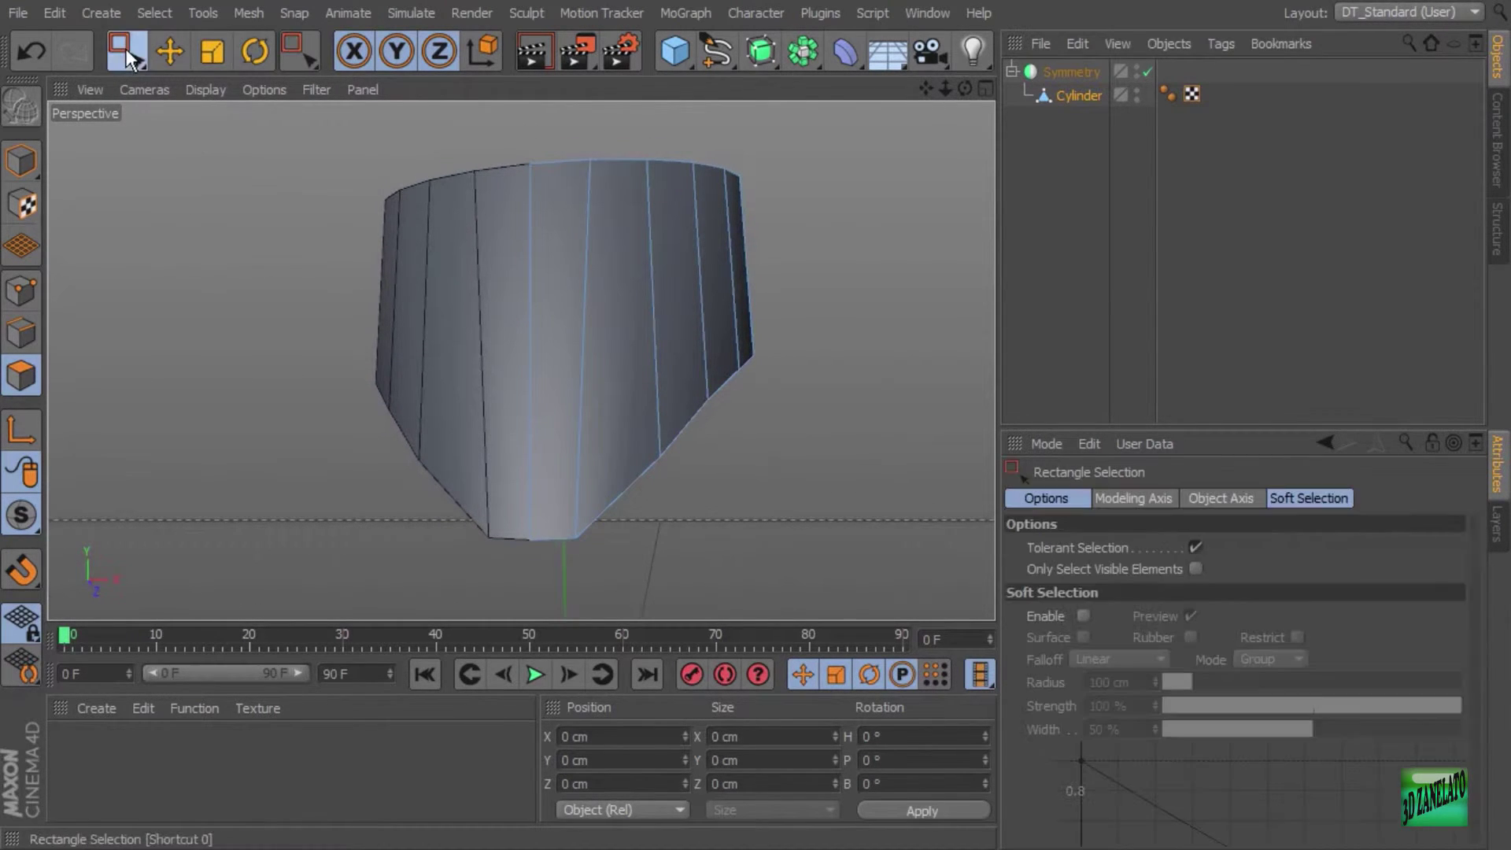
click(21, 291)
alt+drag(653, 496, 638, 428)
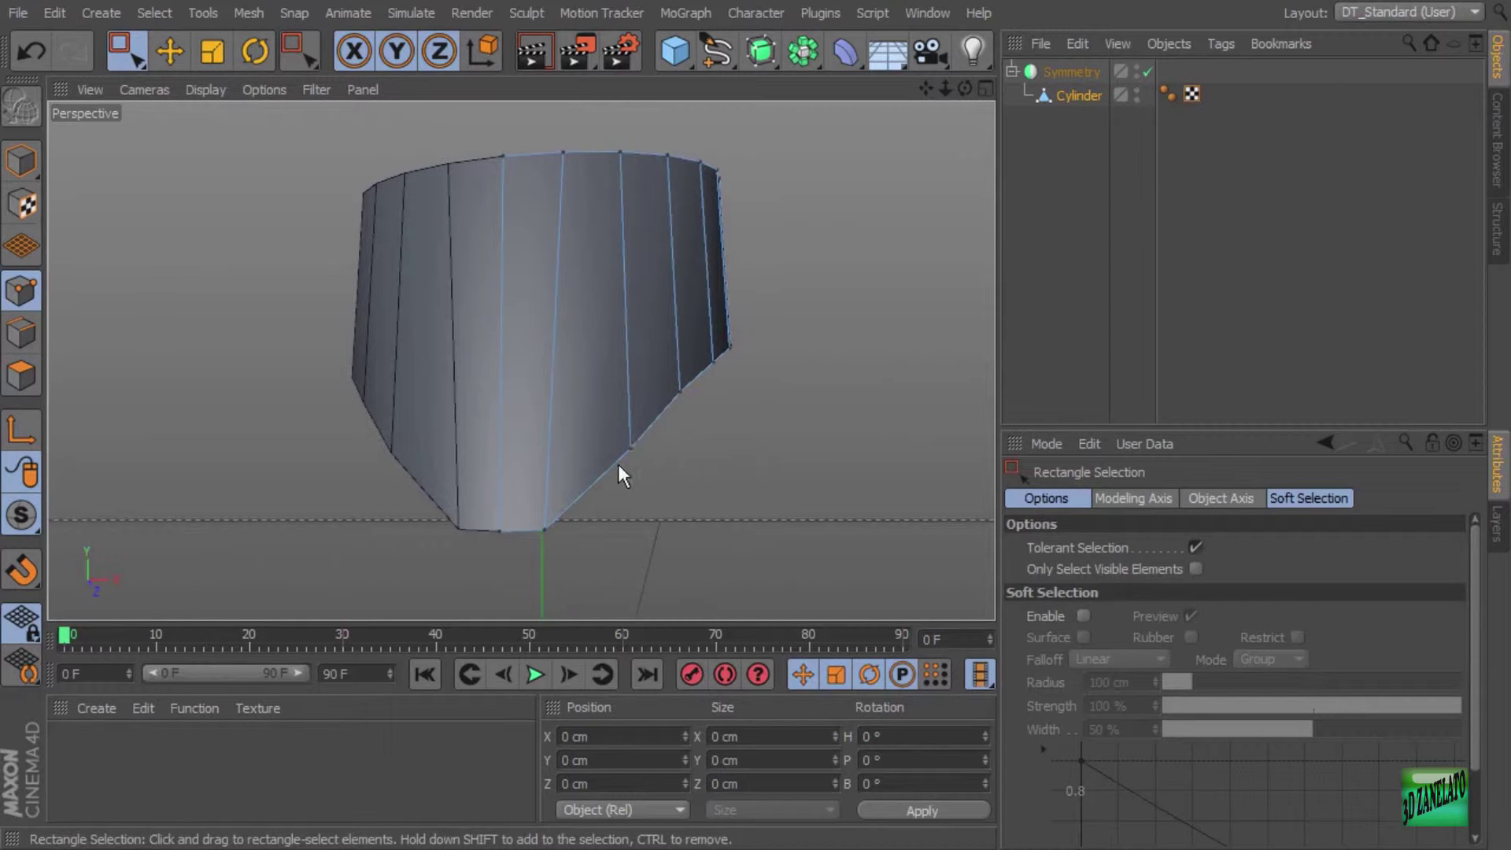
drag(617, 464, 644, 428)
alt+drag(639, 417, 422, 387)
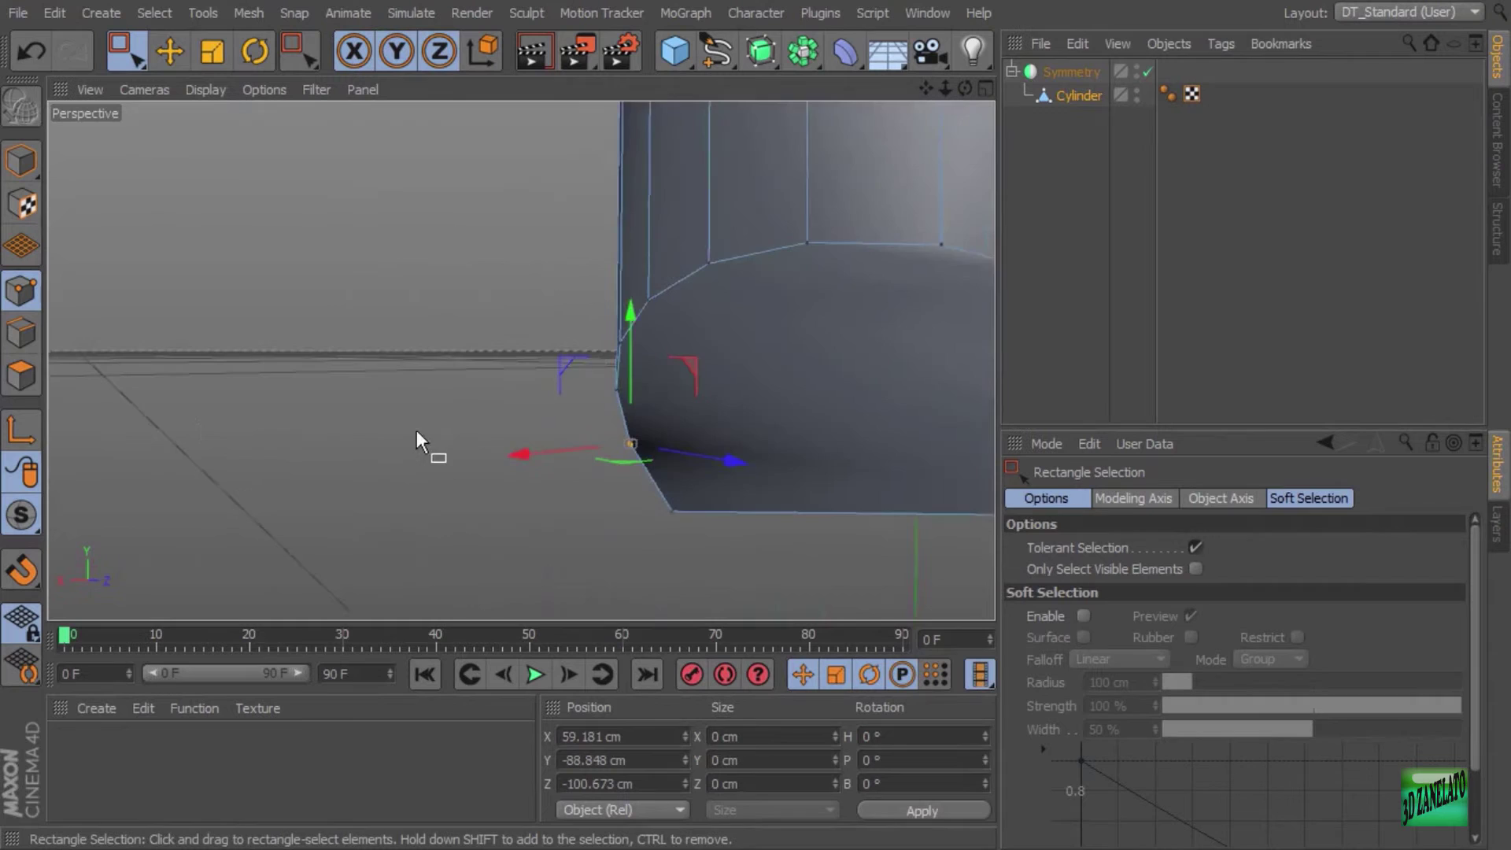
alt+drag(417, 431, 591, 429)
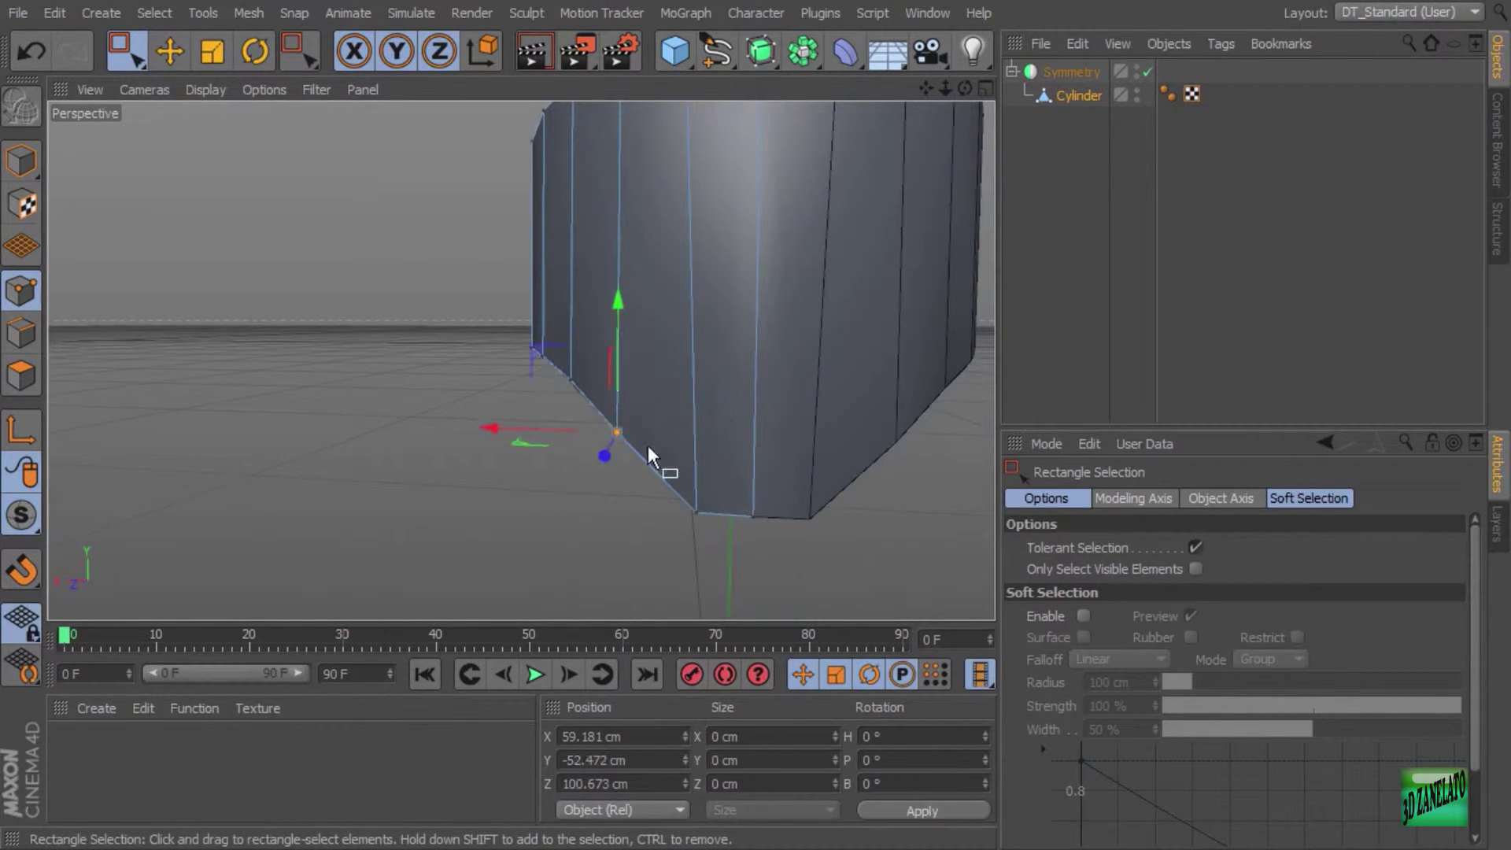
drag(615, 388, 857, 310)
Select the new cap polygon on the underside with Live Selection in polygon editing
click(21, 375)
click(126, 51)
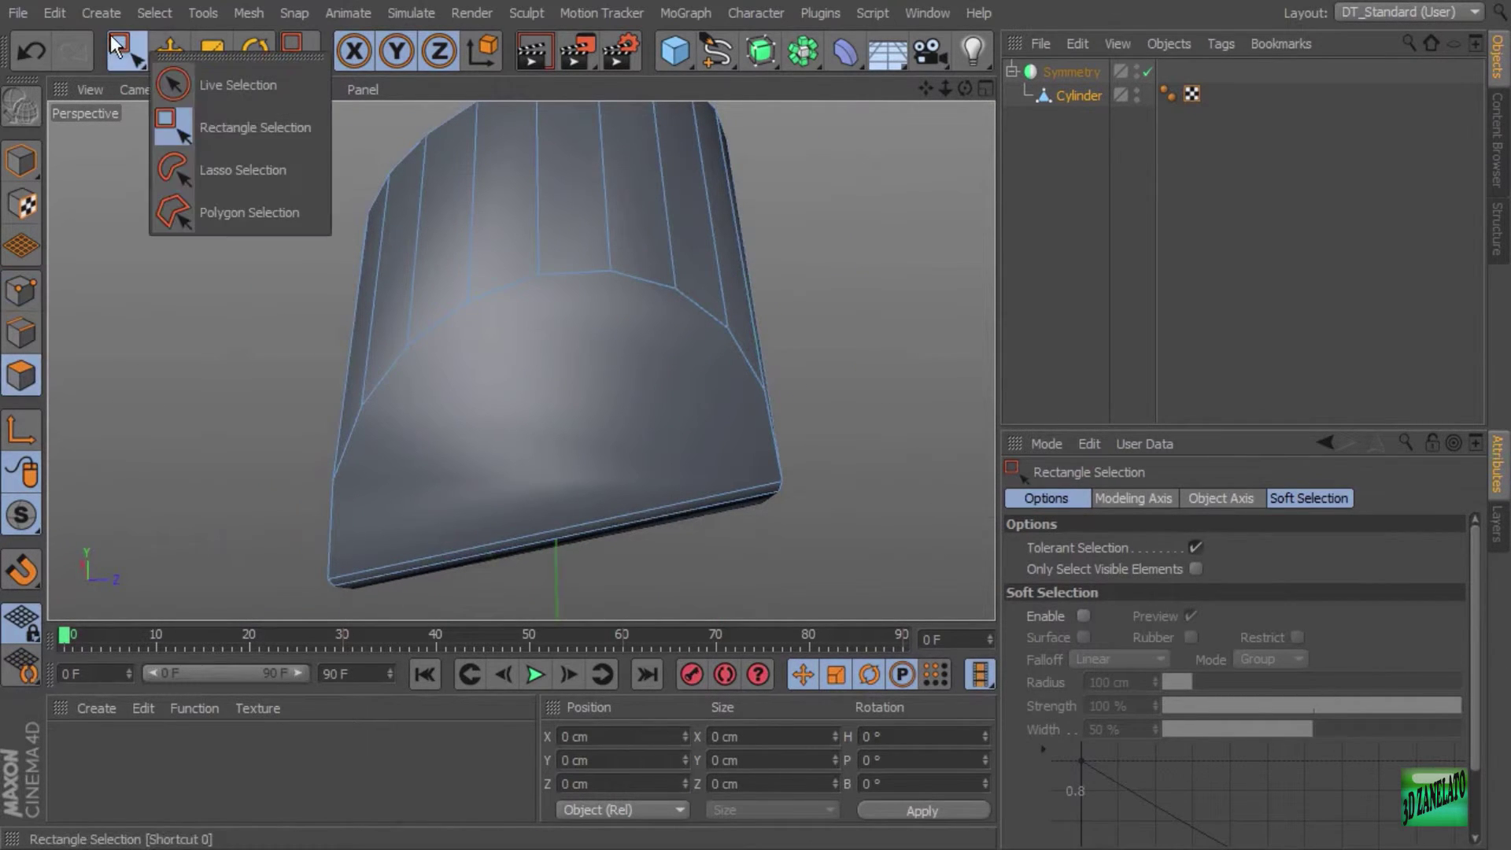
click(174, 84)
click(556, 376)
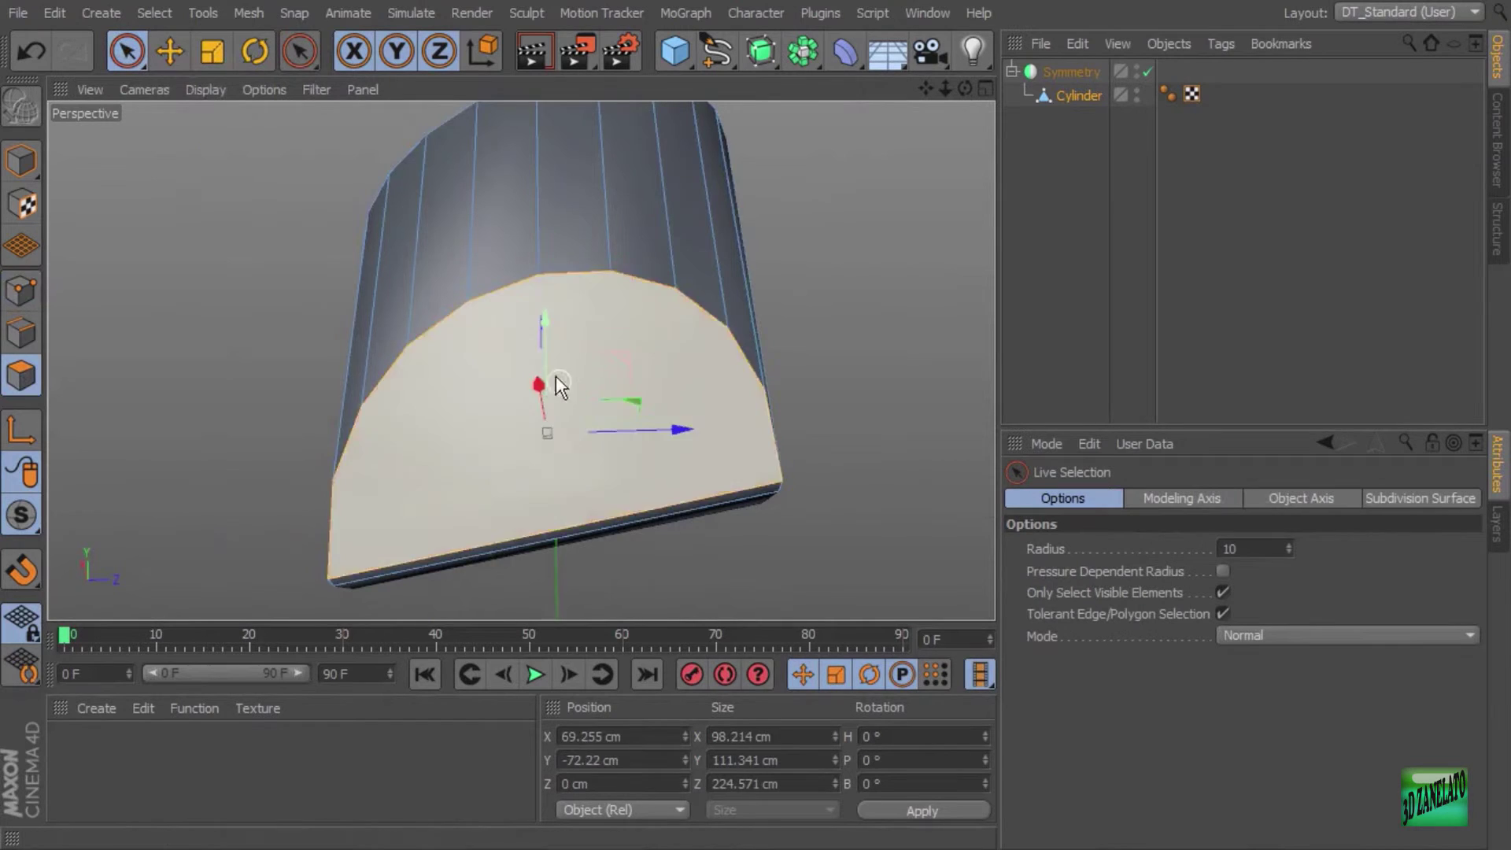
alt+drag(556, 375, 719, 482)
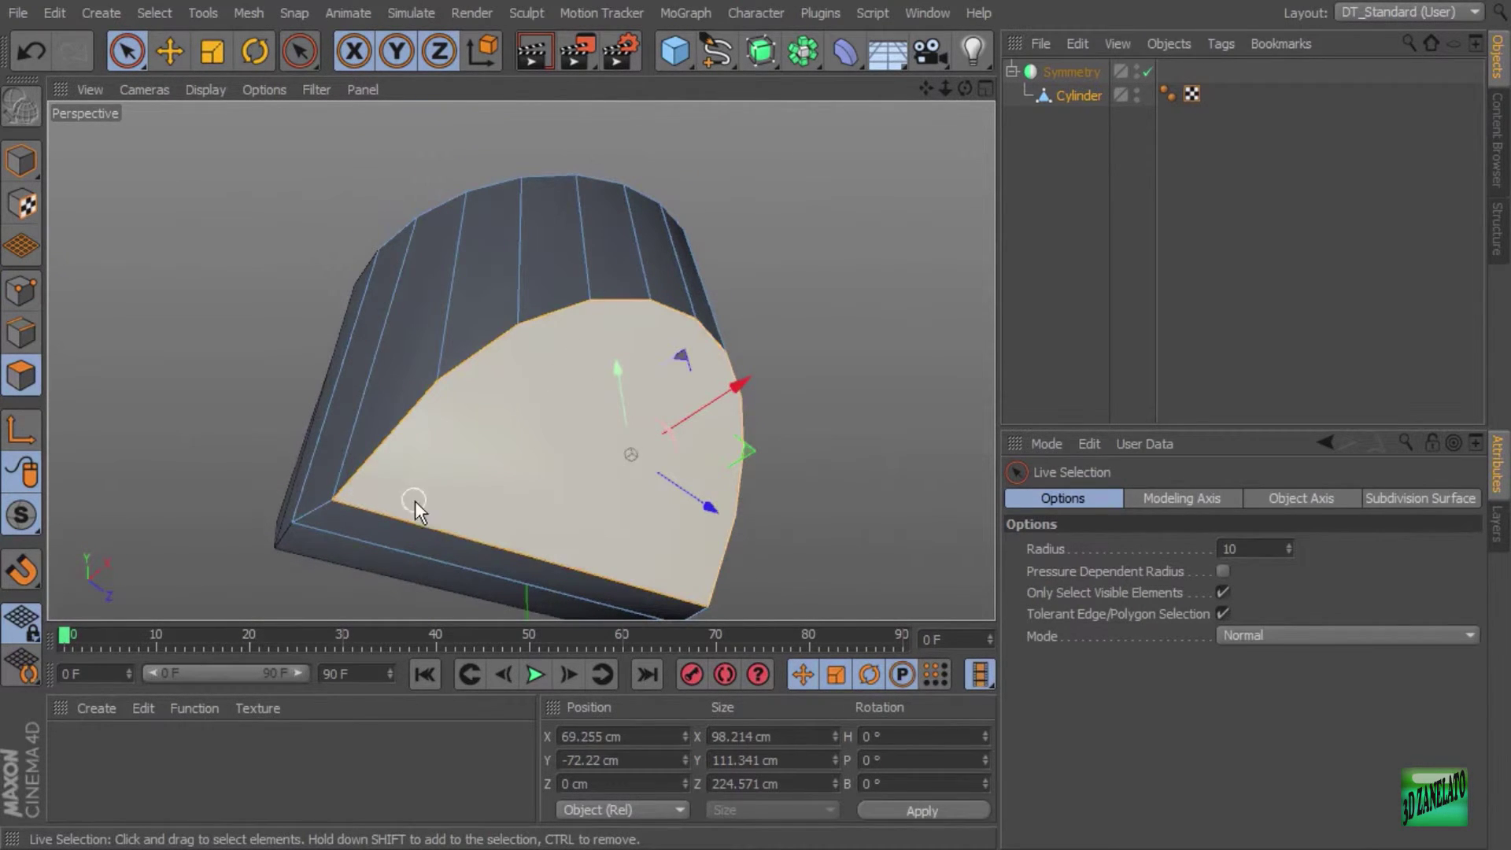
alt+drag(714, 449, 863, 193)
right_click(857, 158)
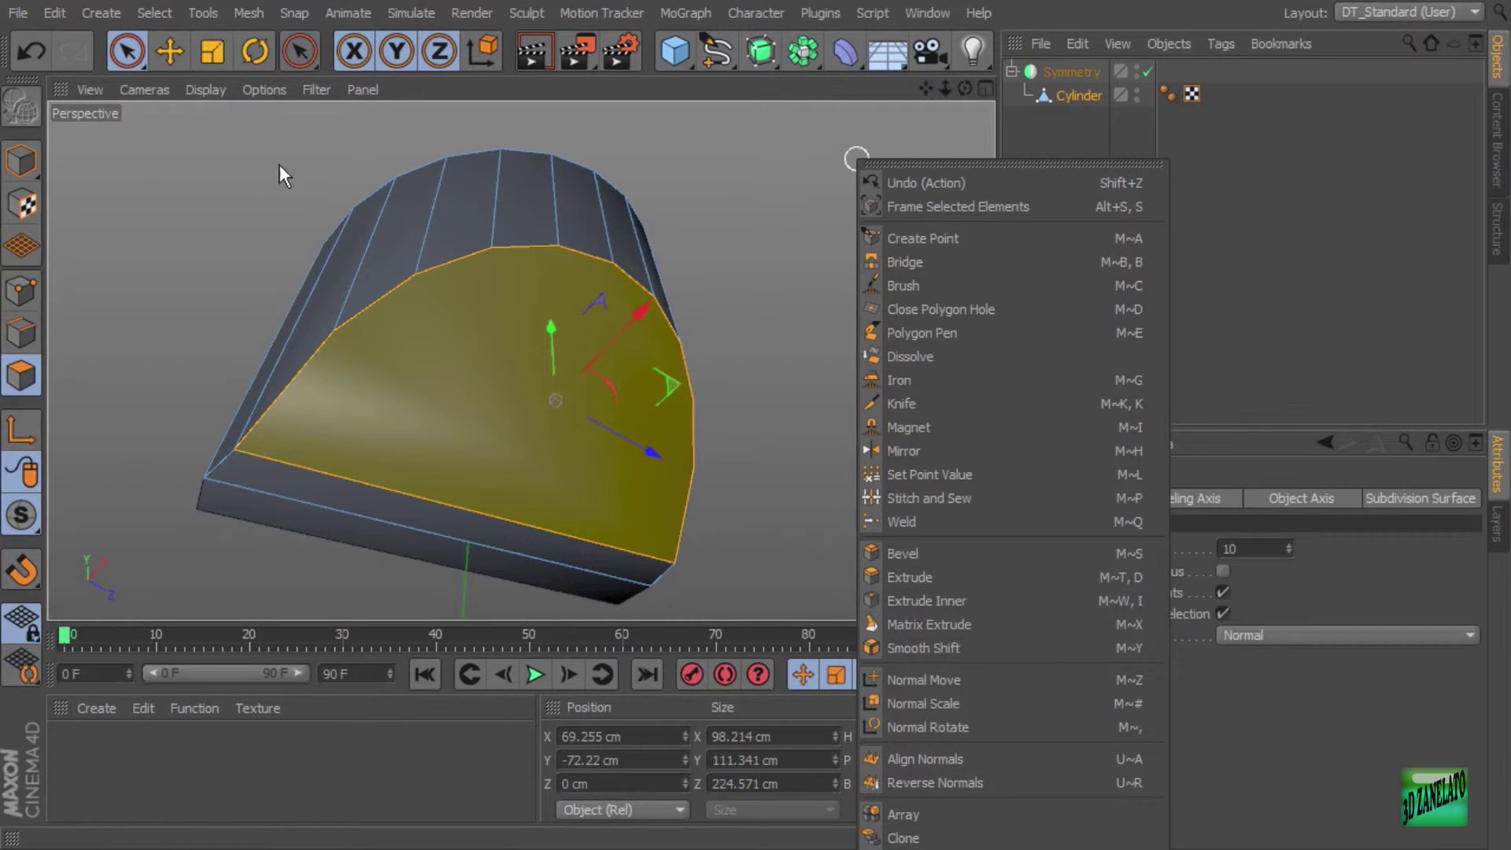
click(163, 12)
click(207, 12)
mouse_move(240, 16)
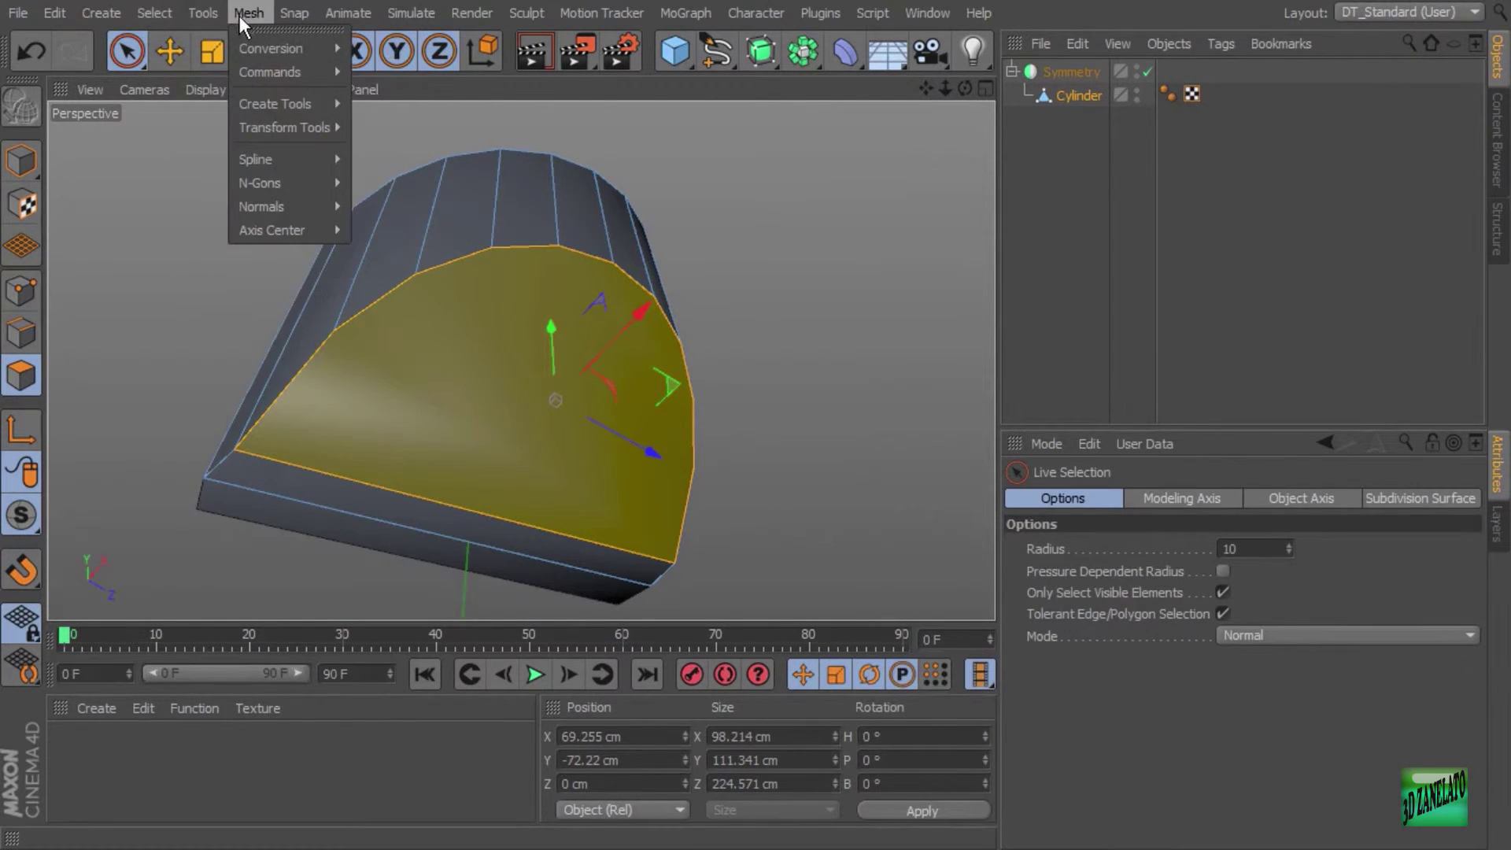
mouse_move(262, 100)
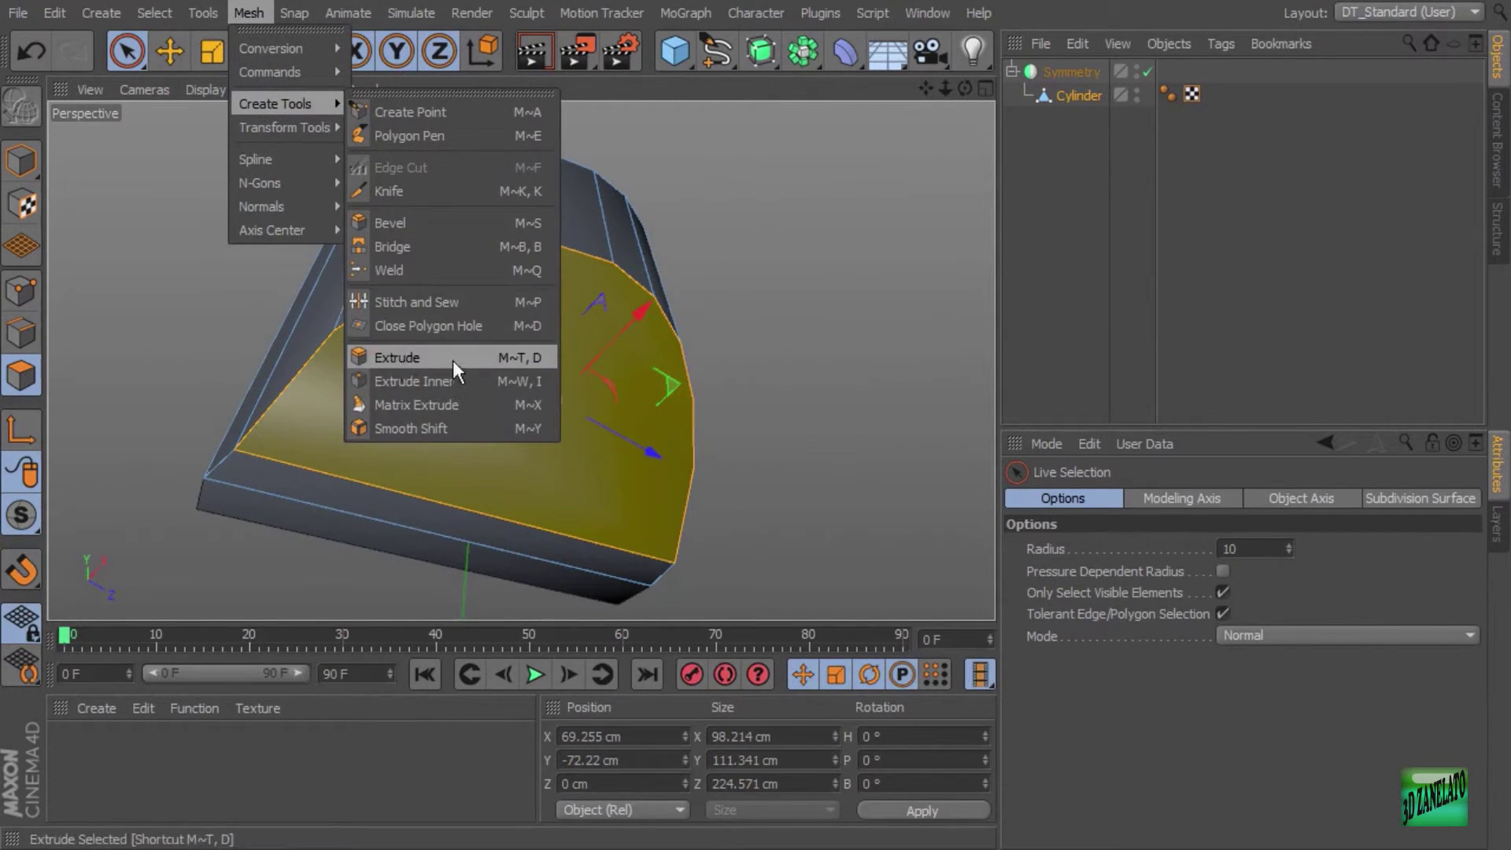
click(809, 296)
Inset the selected cap polygon by 8 cm with Extrude Inner and inspect its new border in the reference and perspective views
alt+drag(830, 347, 805, 373)
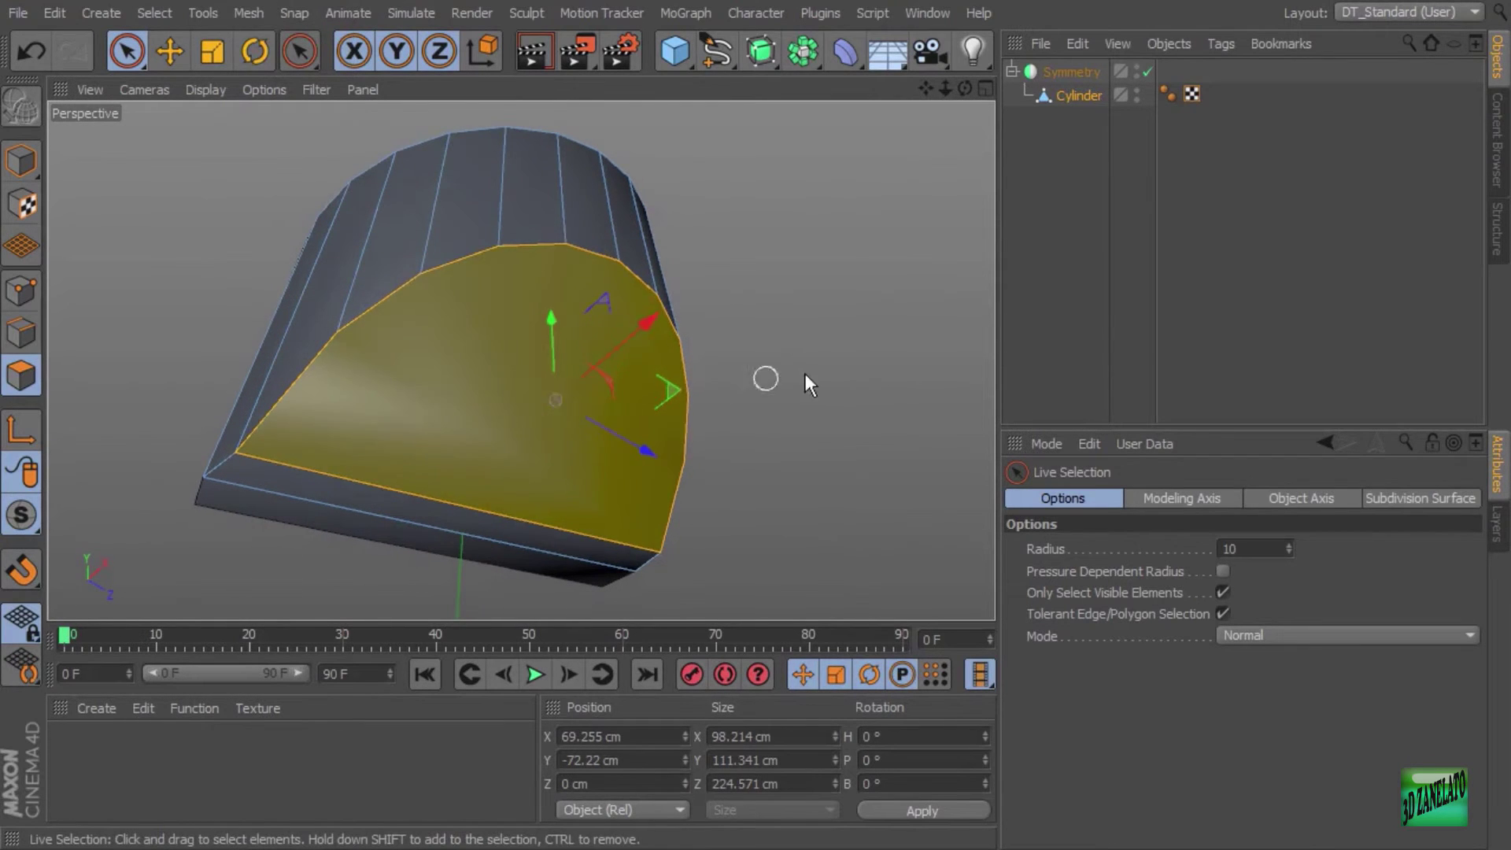
key(i)
drag(513, 386, 665, 386)
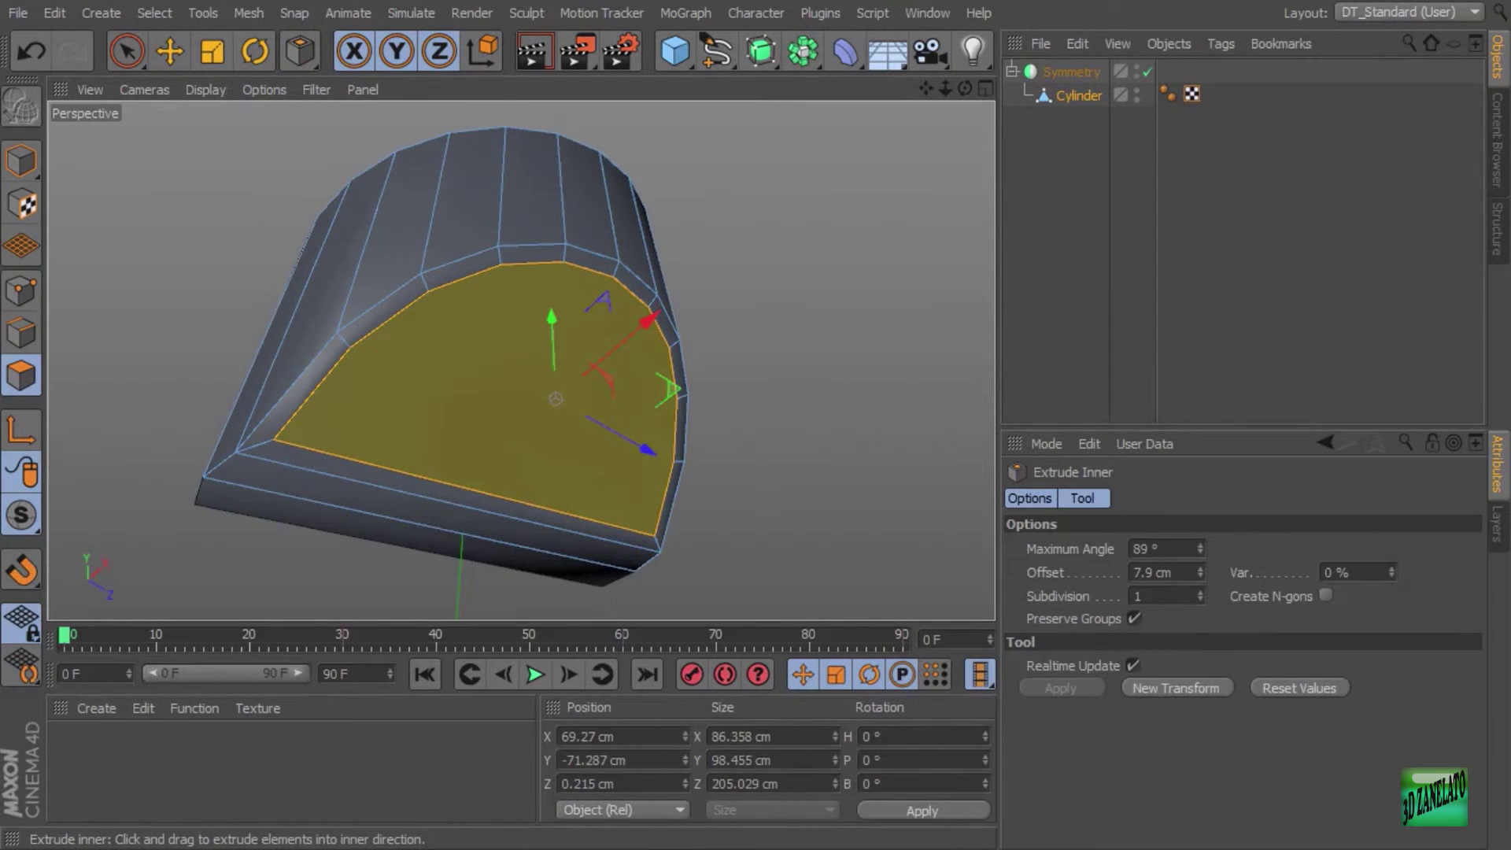
alt+drag(506, 381, 657, 488)
middle_click(657, 490)
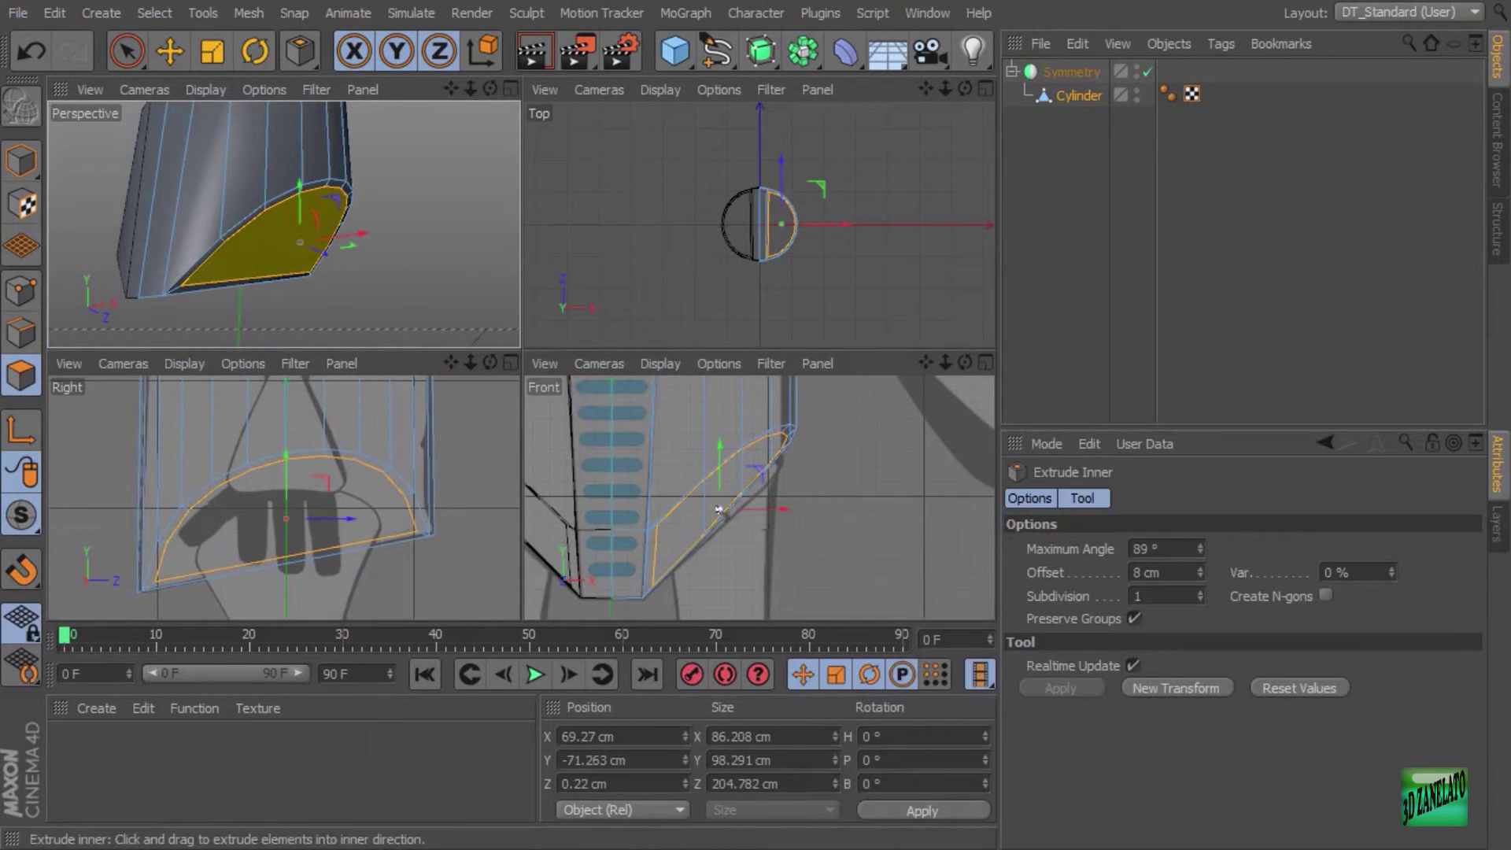
scroll(300, 242, up, 6)
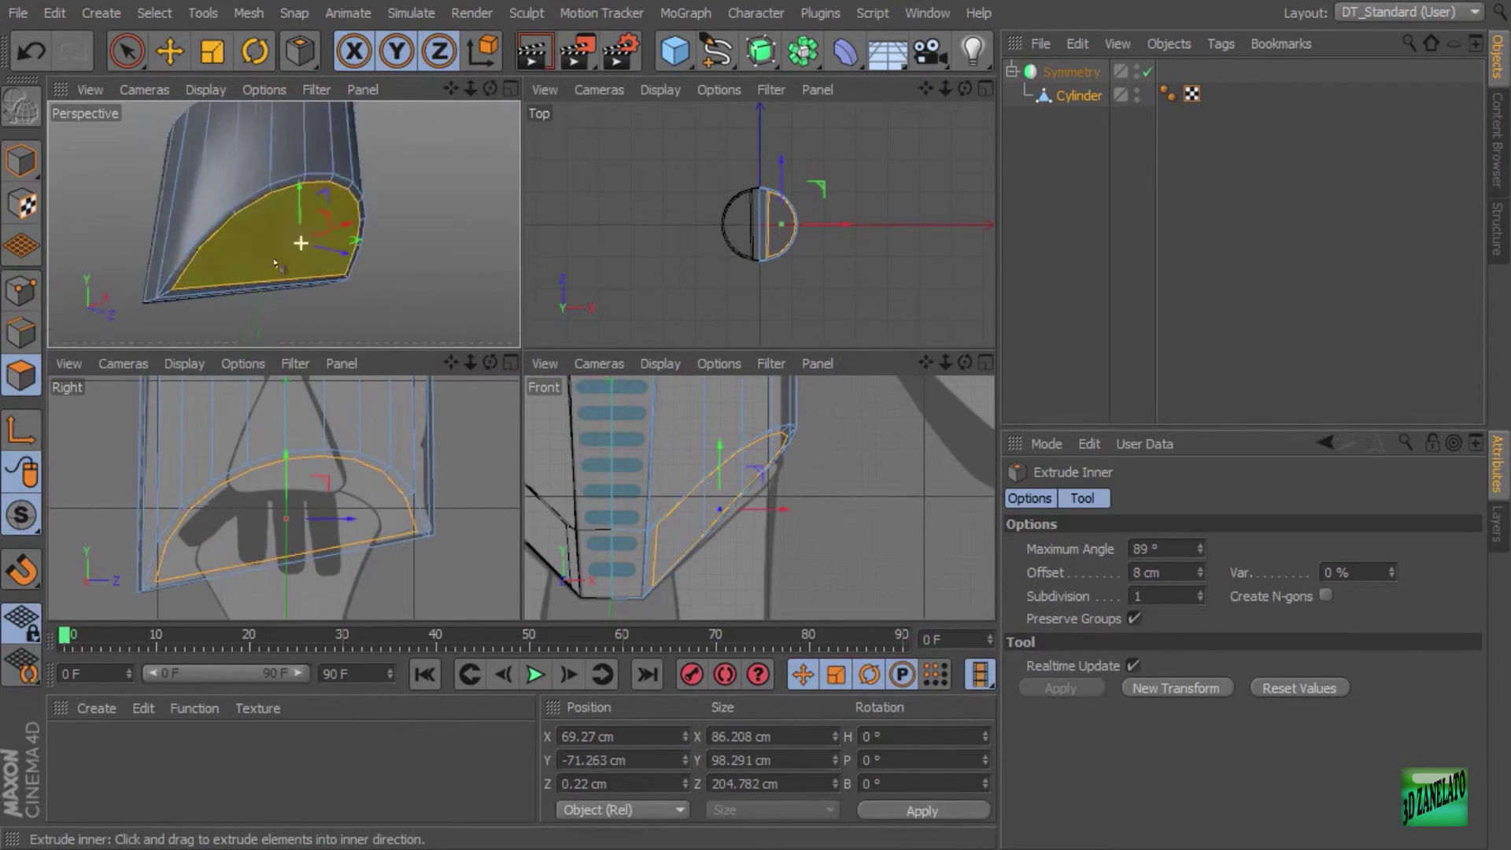
middle_click(387, 206)
alt+drag(490, 248, 717, 261)
scroll(718, 263, down, 2)
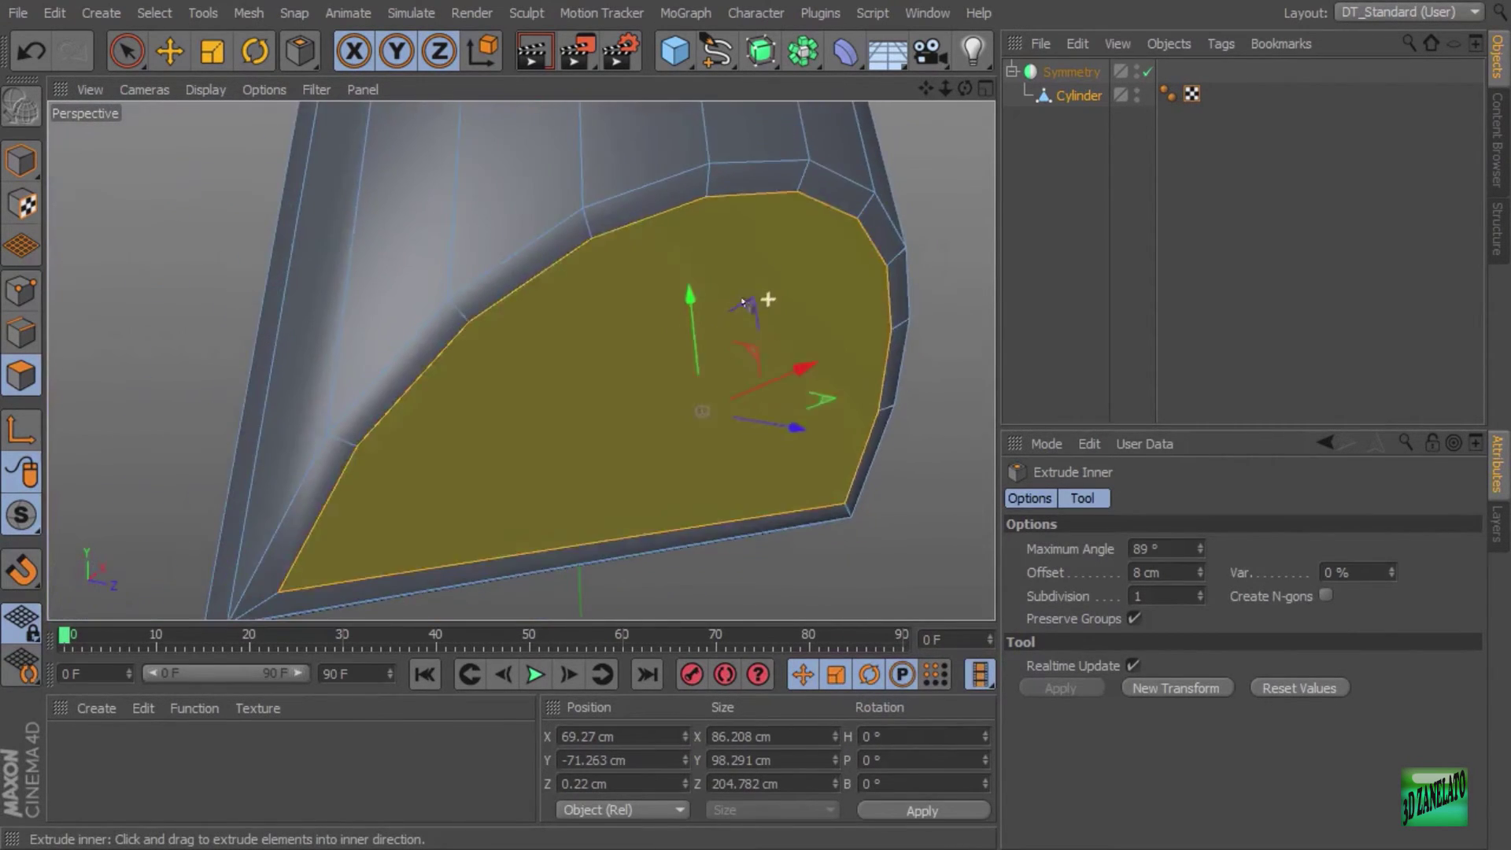
Reduce the underside cap's inset offset to 5.4 cm and check its border in the perspective and reference views
drag(1199, 579, 1184, 559)
alt+drag(580, 383, 512, 357)
scroll(776, 388, down, 2)
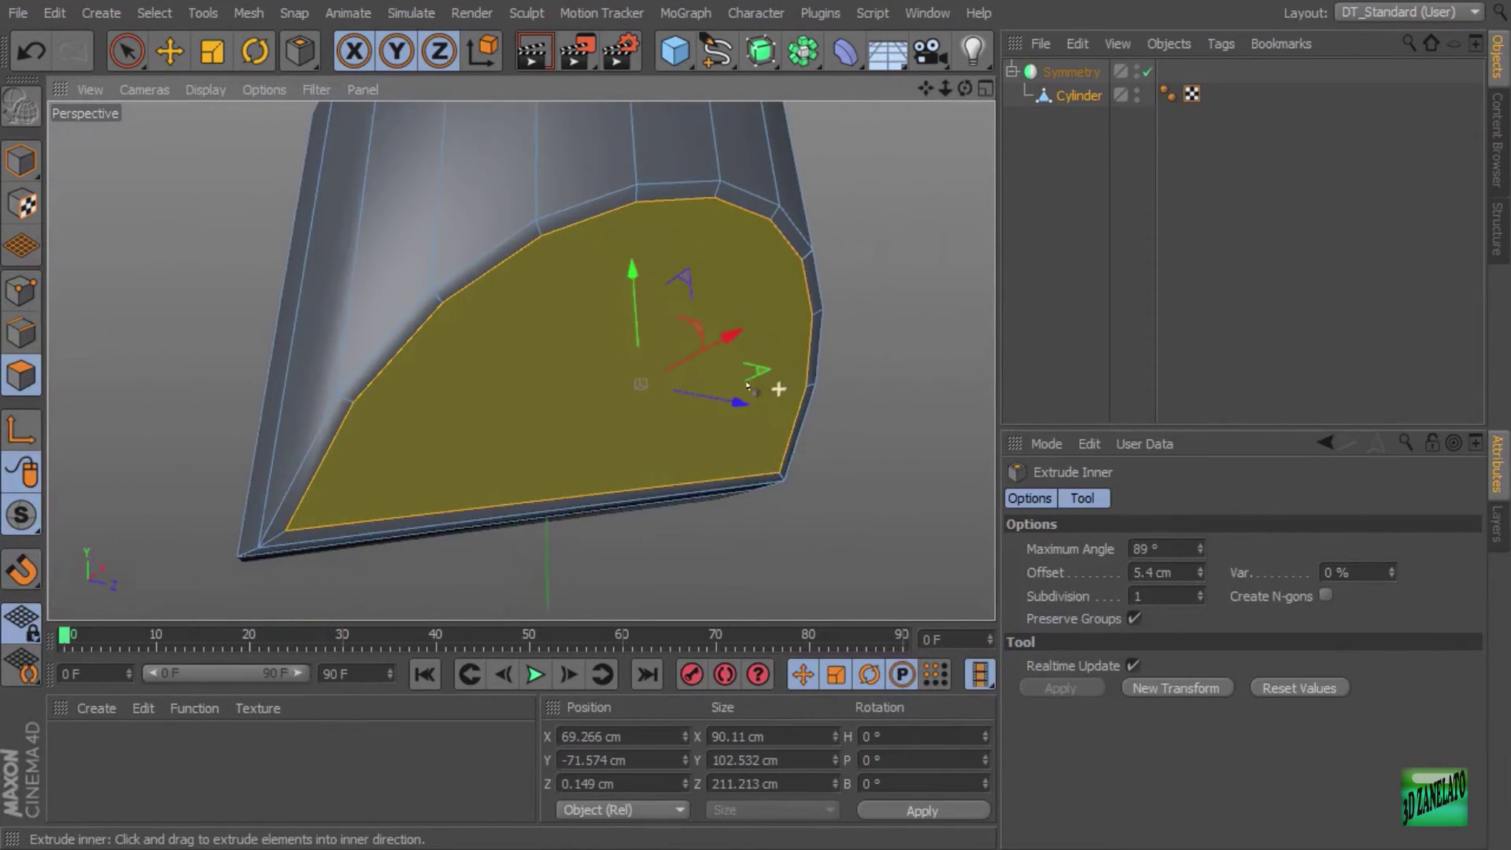
middle_click(875, 376)
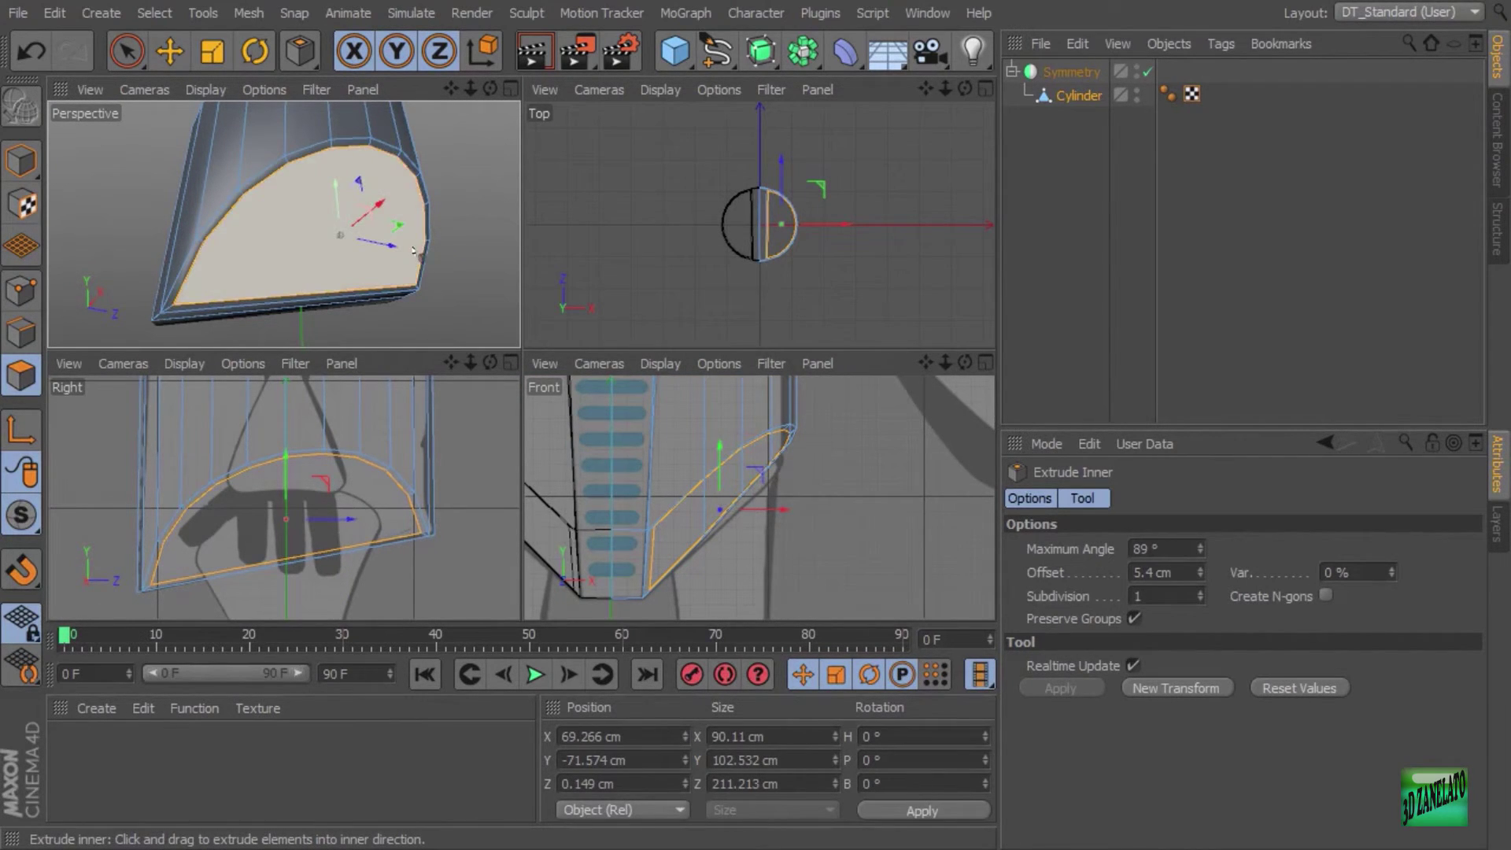
scroll(407, 229, up, 5)
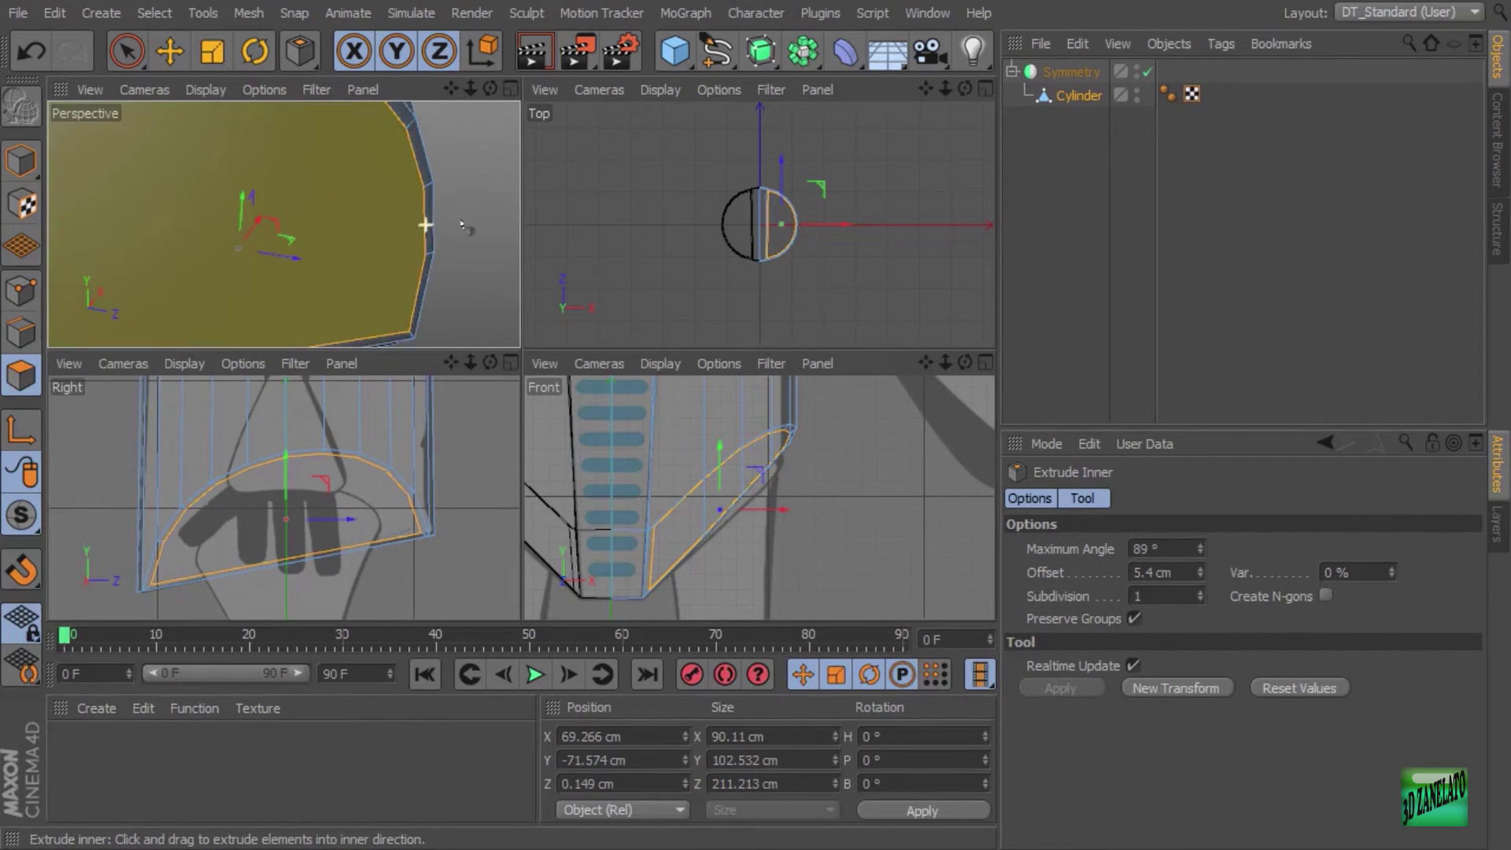
scroll(421, 227, down, 5)
middle_click(407, 229)
Inset the underside cap polygon a second time with Extrude Inner, setting the offset to 11.3 cm
mouse_move(833, 376)
mouse_down()
mouse_move(906, 381)
mouse_move(860, 379)
mouse_up()
middle_click(859, 379)
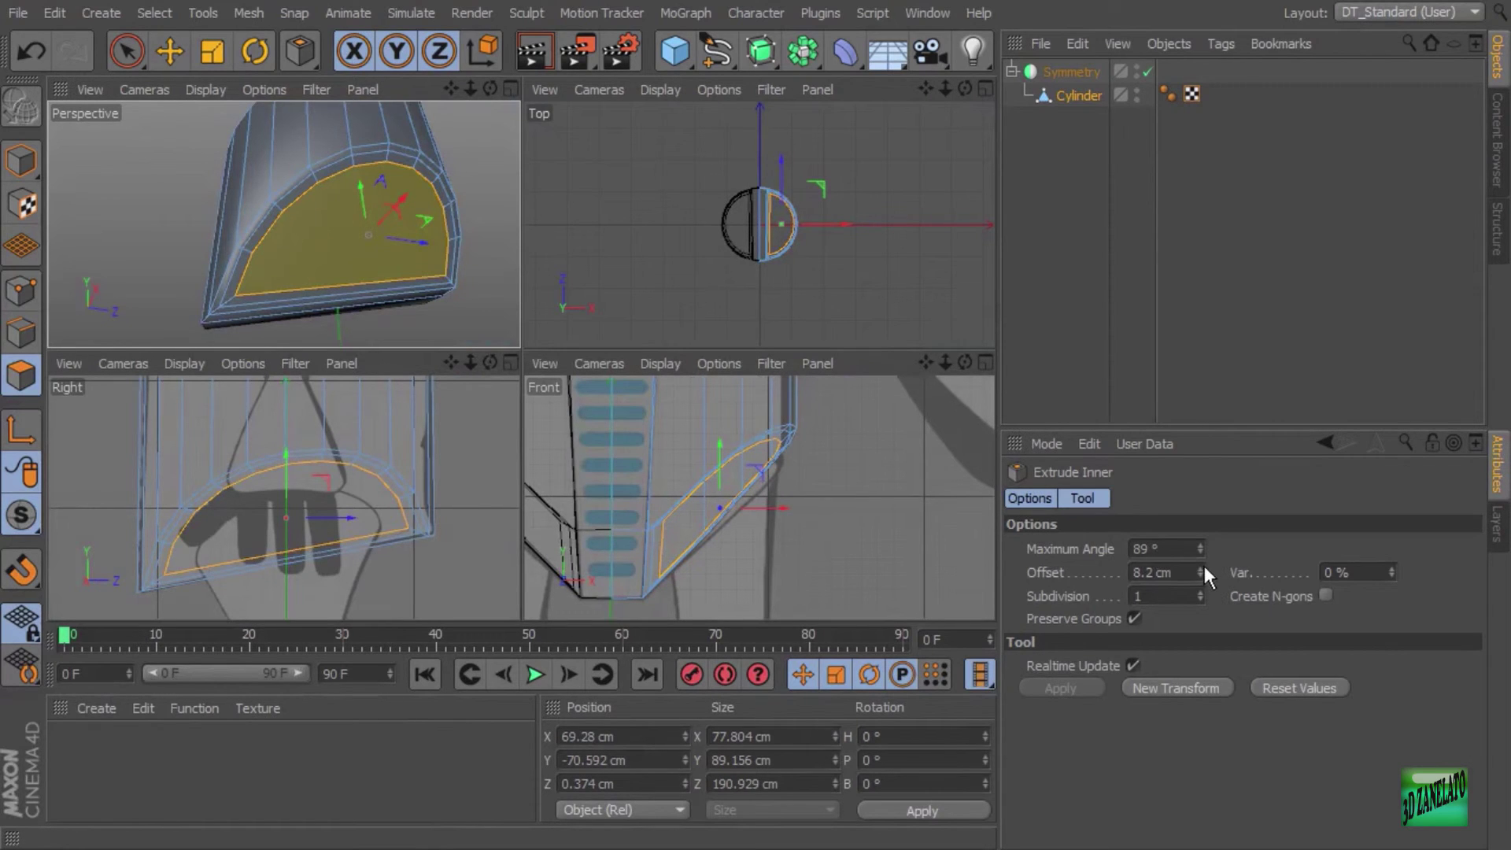
drag(1200, 568, 1200, 555)
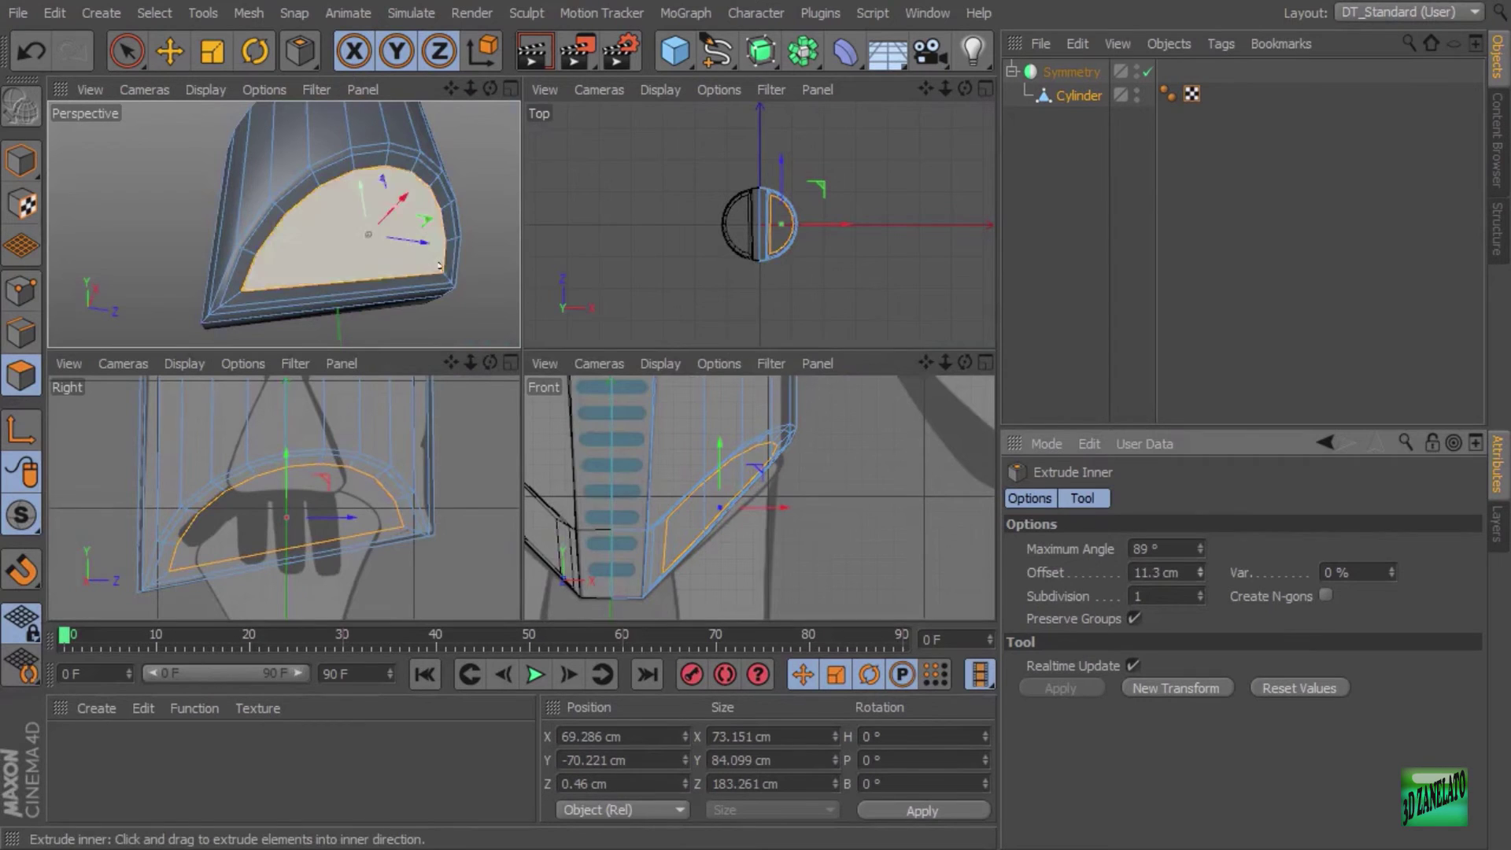
Extrude the inner cap polygon outward from the slanted underside with an offset of 8.5 cm
middle_click(455, 163)
alt+drag(772, 387, 879, 411)
alt+middle_drag(878, 410, 782, 410)
alt+drag(782, 410, 742, 410)
alt+right_drag(742, 410, 809, 311)
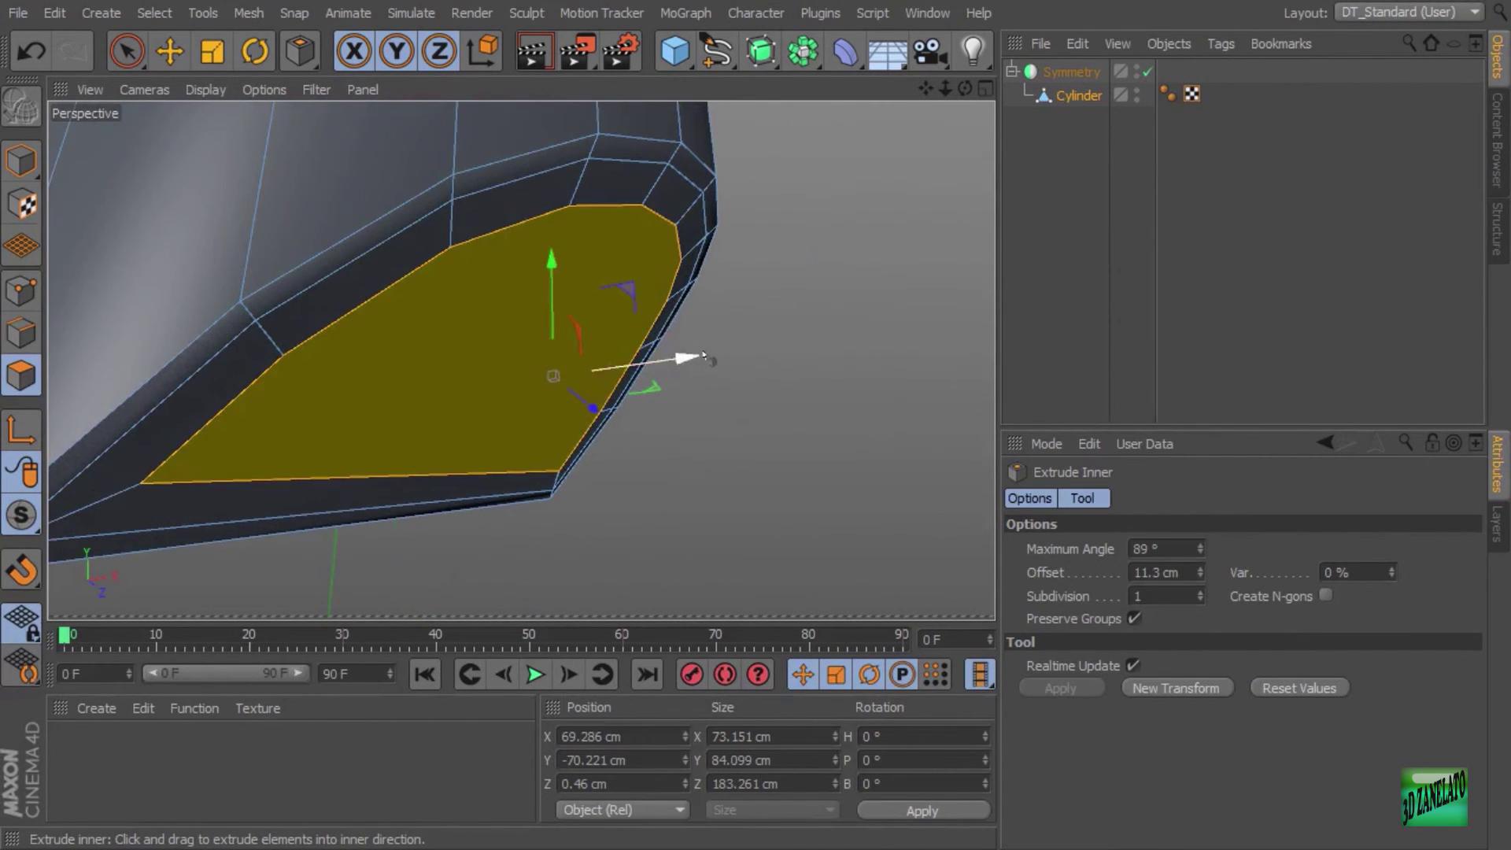
right_click(839, 324)
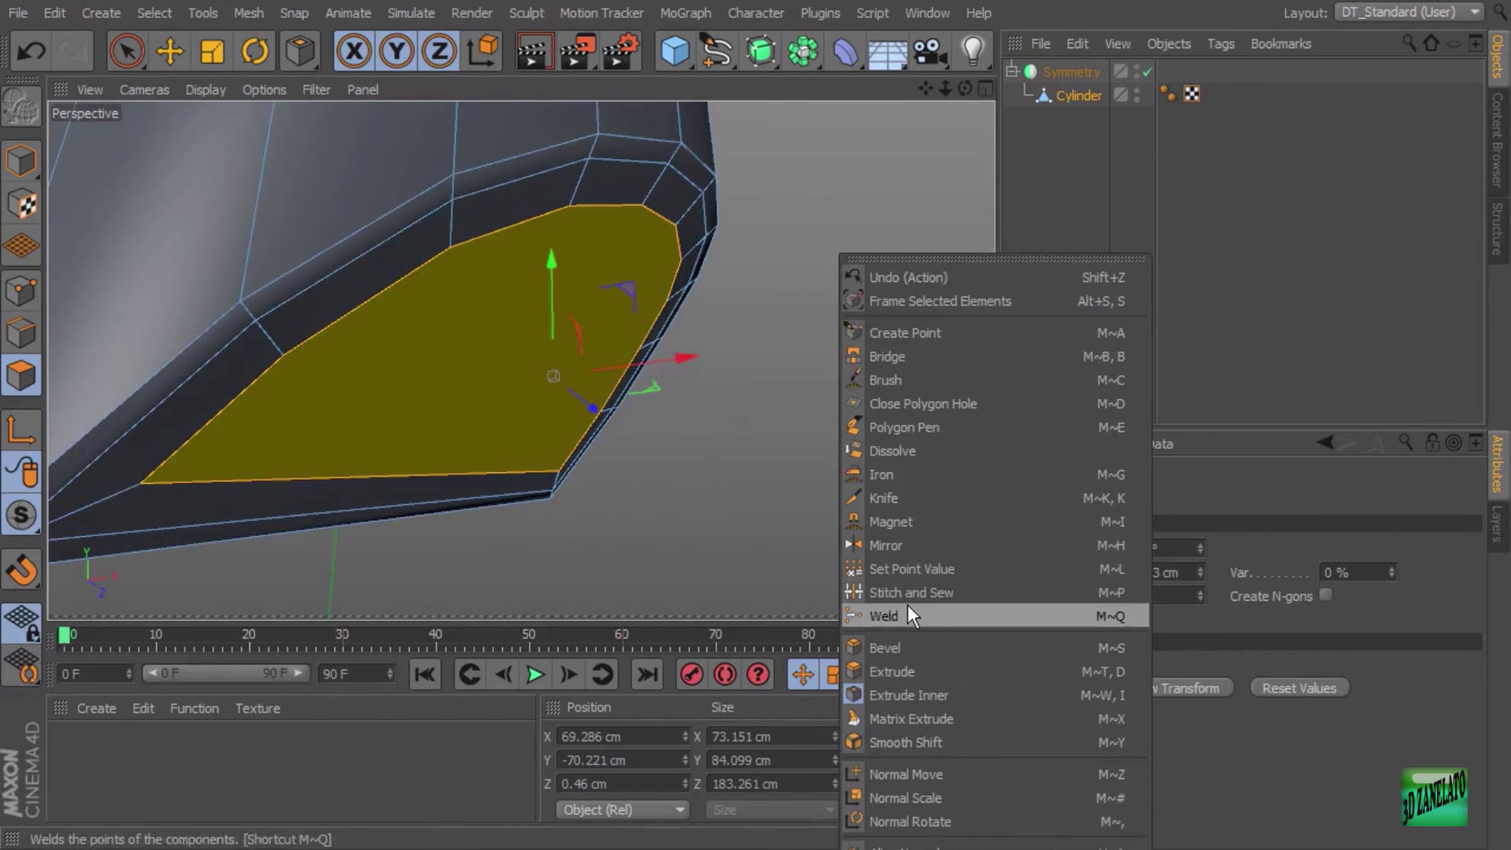
click(913, 667)
drag(716, 420, 761, 421)
middle_click(761, 421)
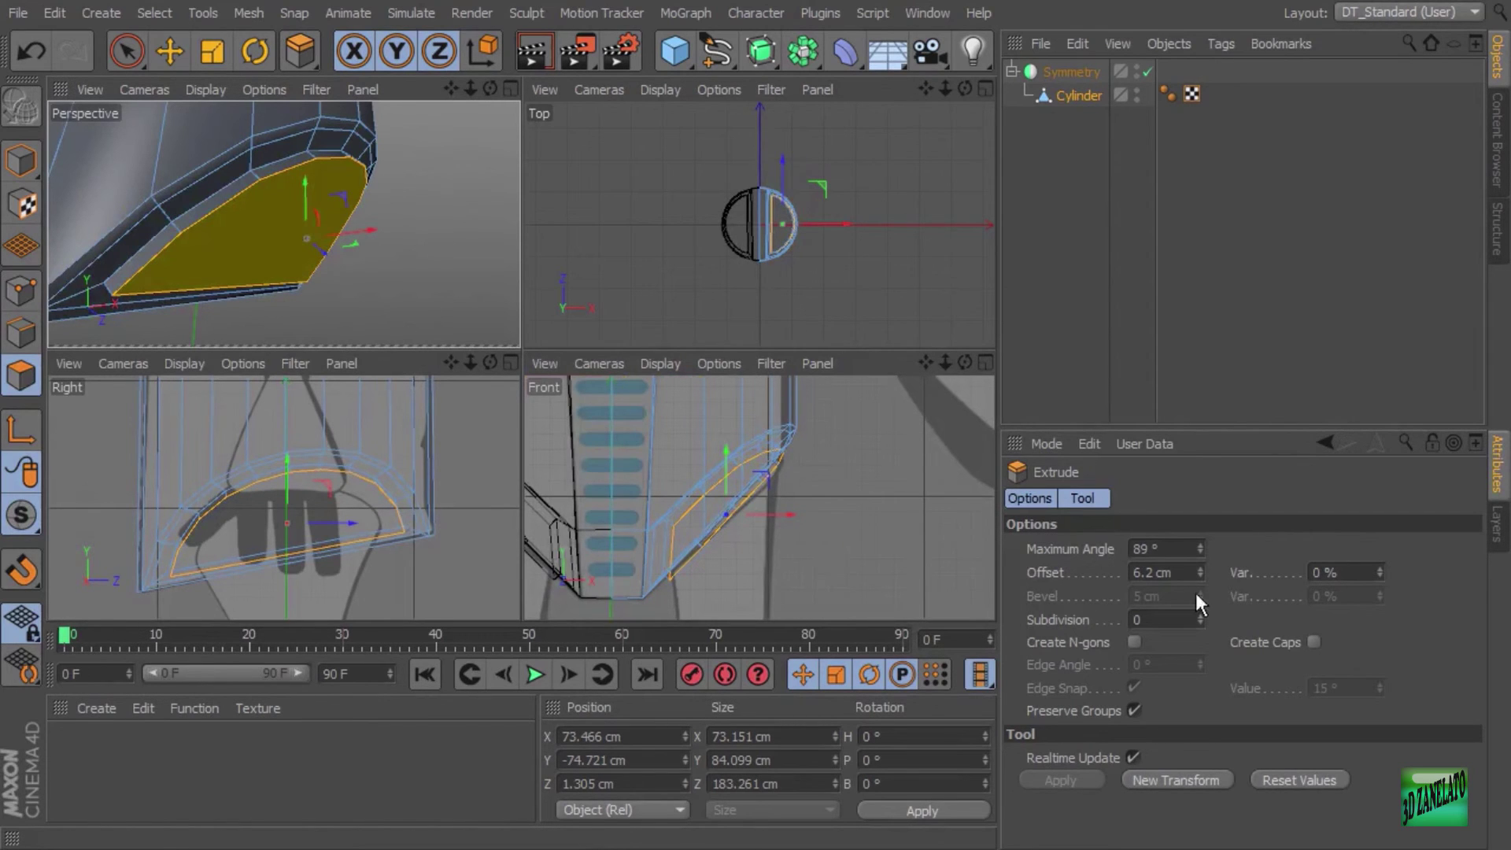
drag(1204, 574, 1204, 551)
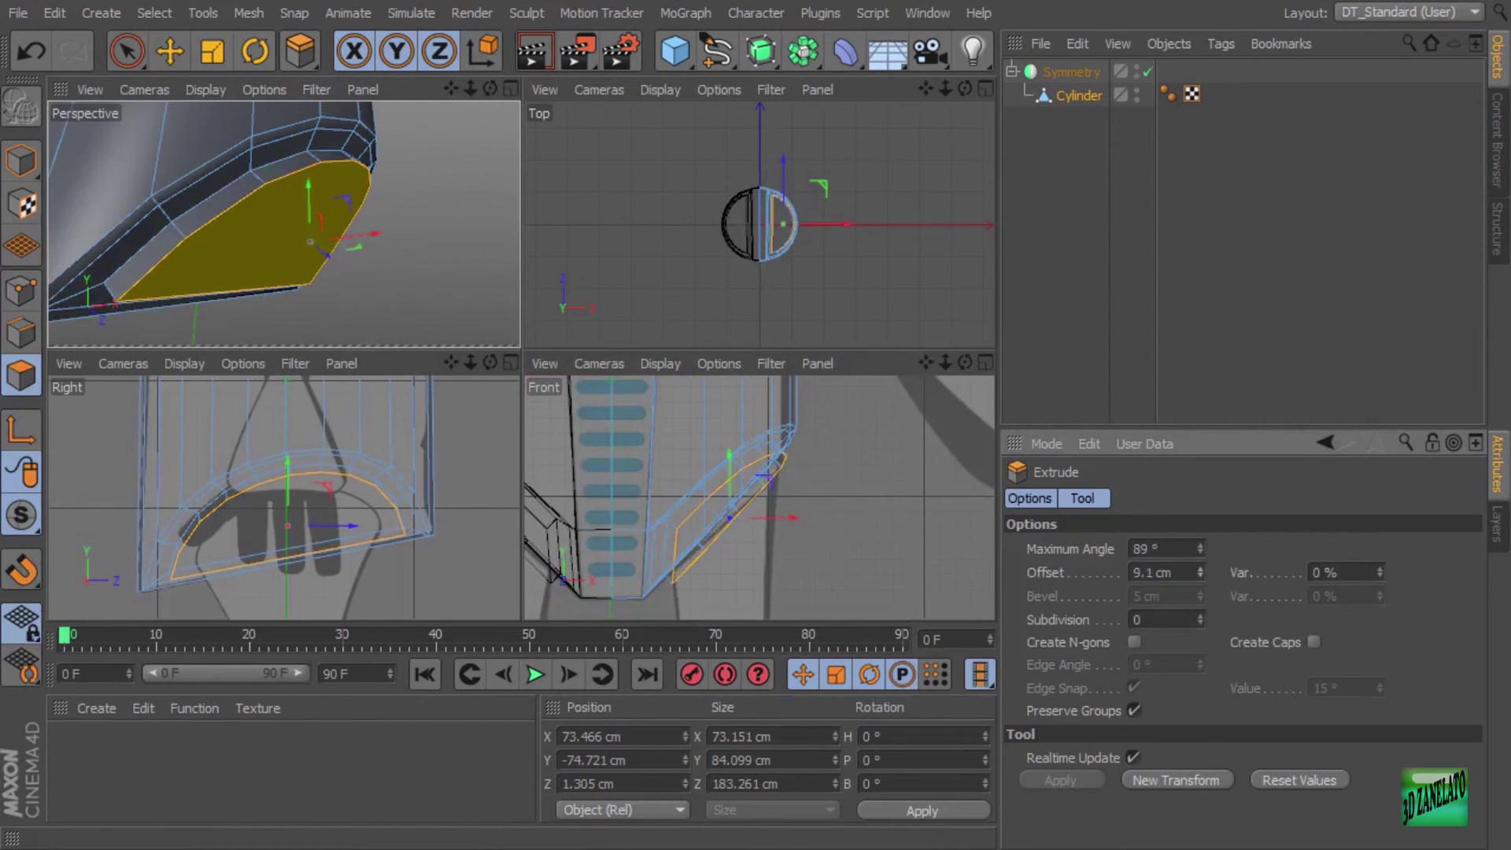
middle_click(454, 313)
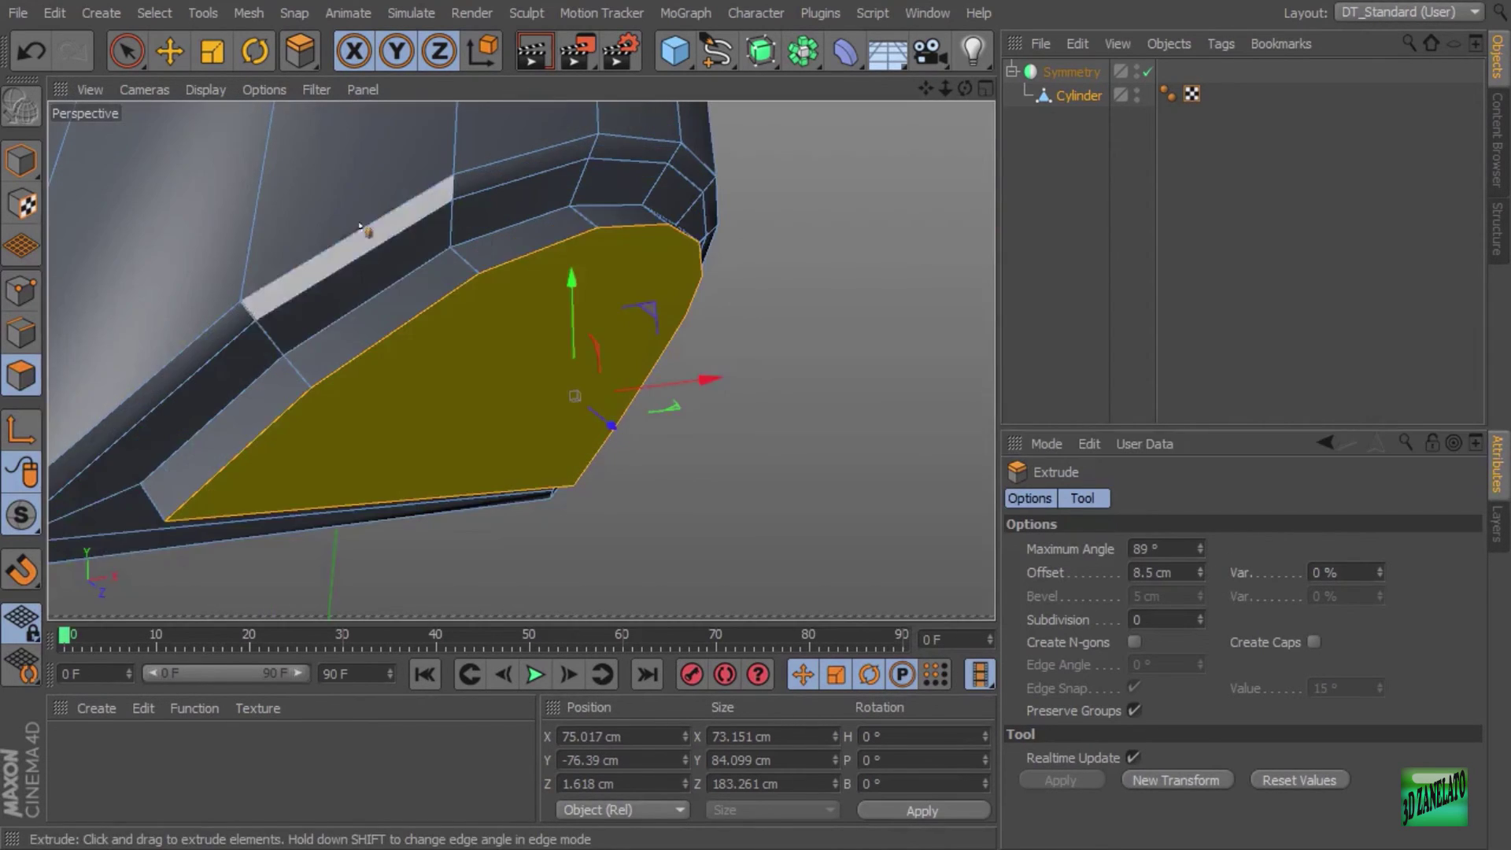
Rotate the extruded underside face slightly about the Z axis, undoing the first rotation attempt
click(255, 52)
drag(540, 340, 448, 401)
key(ctrl+z)
drag(603, 399, 696, 444)
Move the rotated underside face slightly inward along the X axis to X 73.64 cm
key(w)
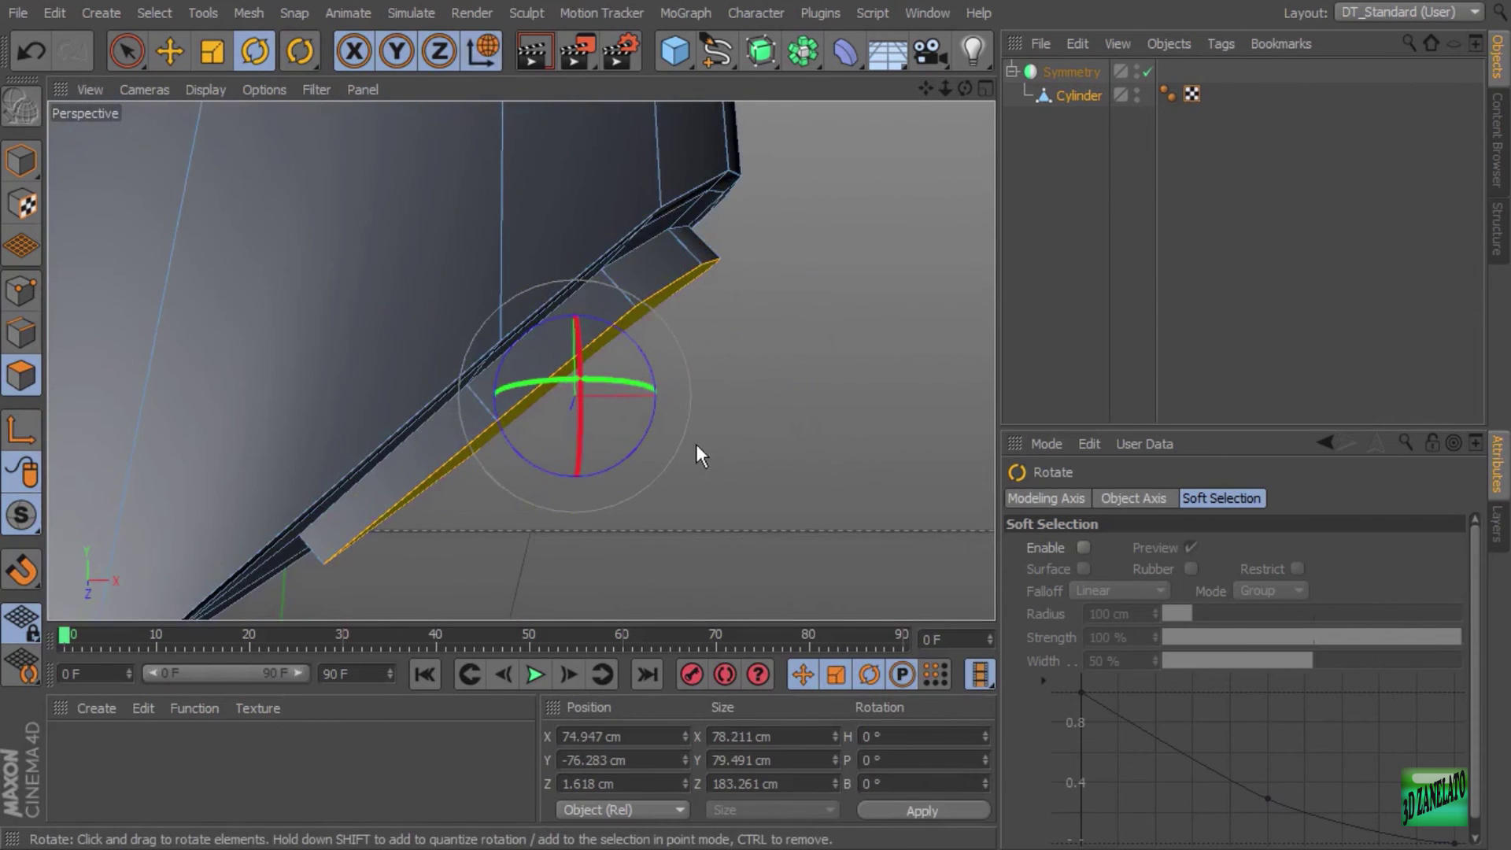
click(170, 51)
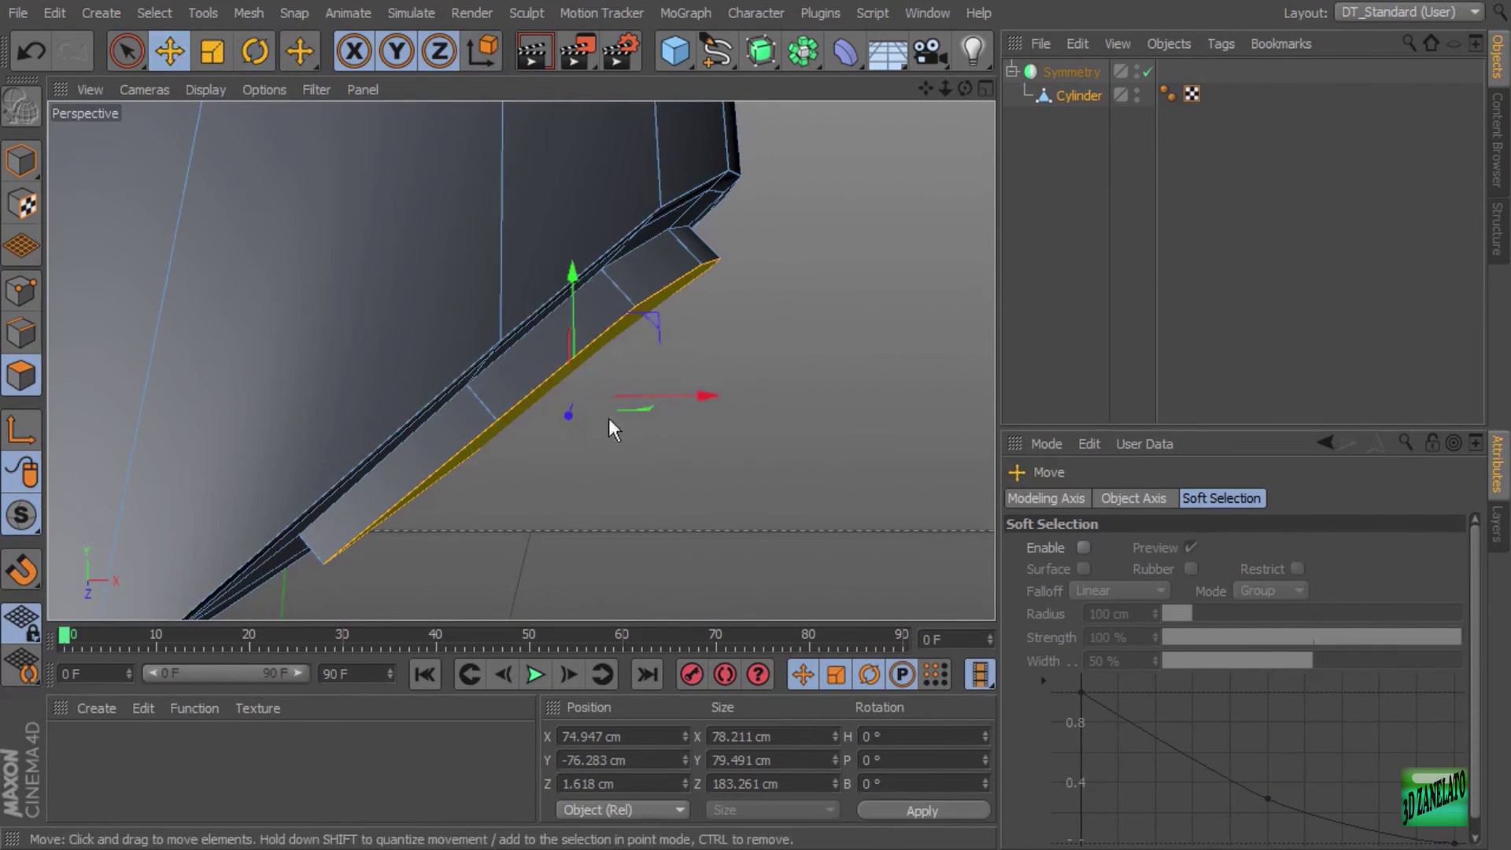
drag(686, 385, 789, 486)
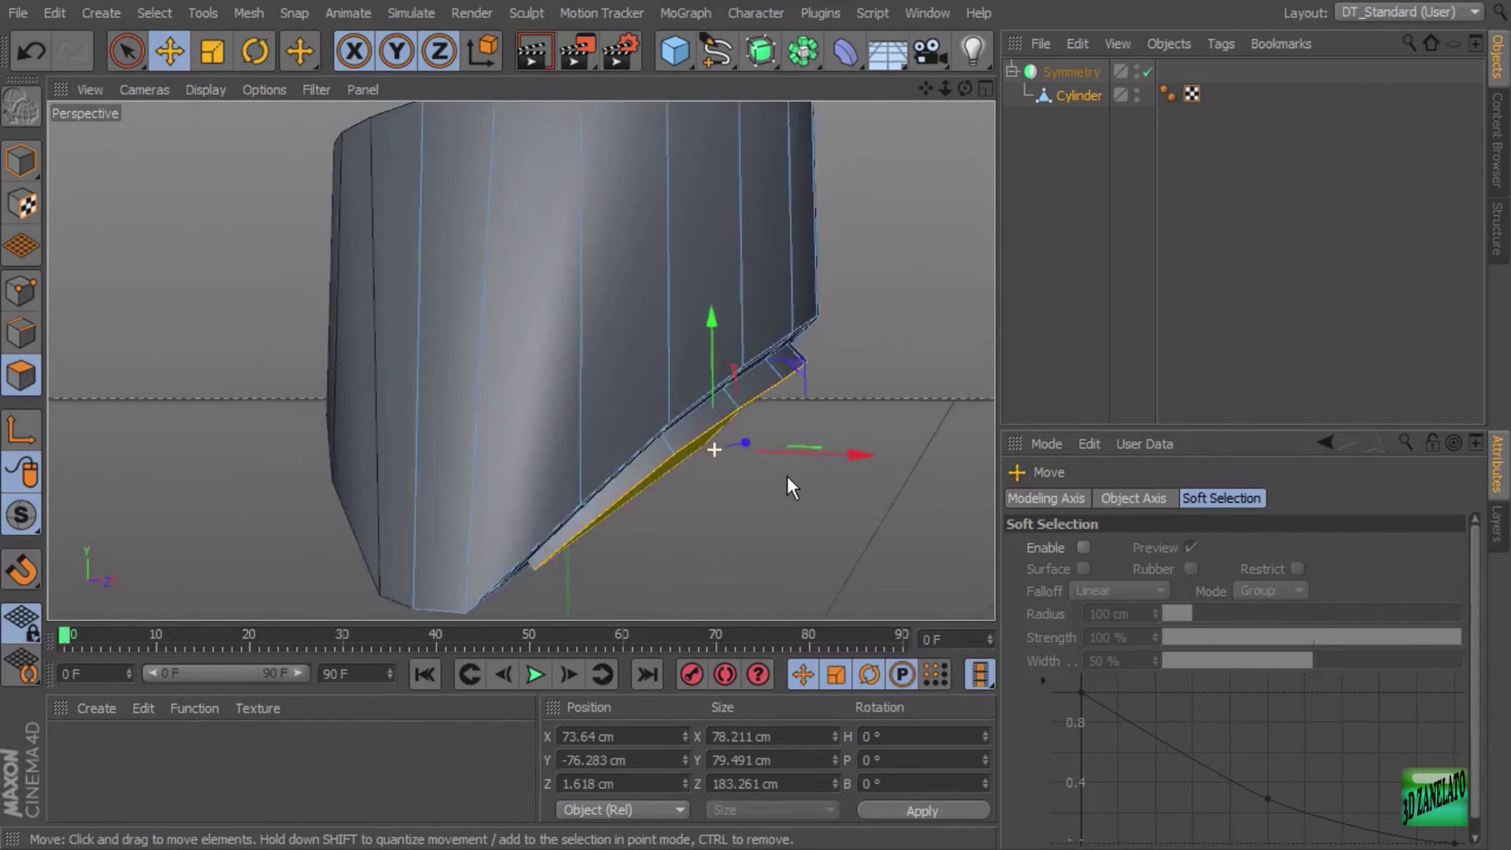